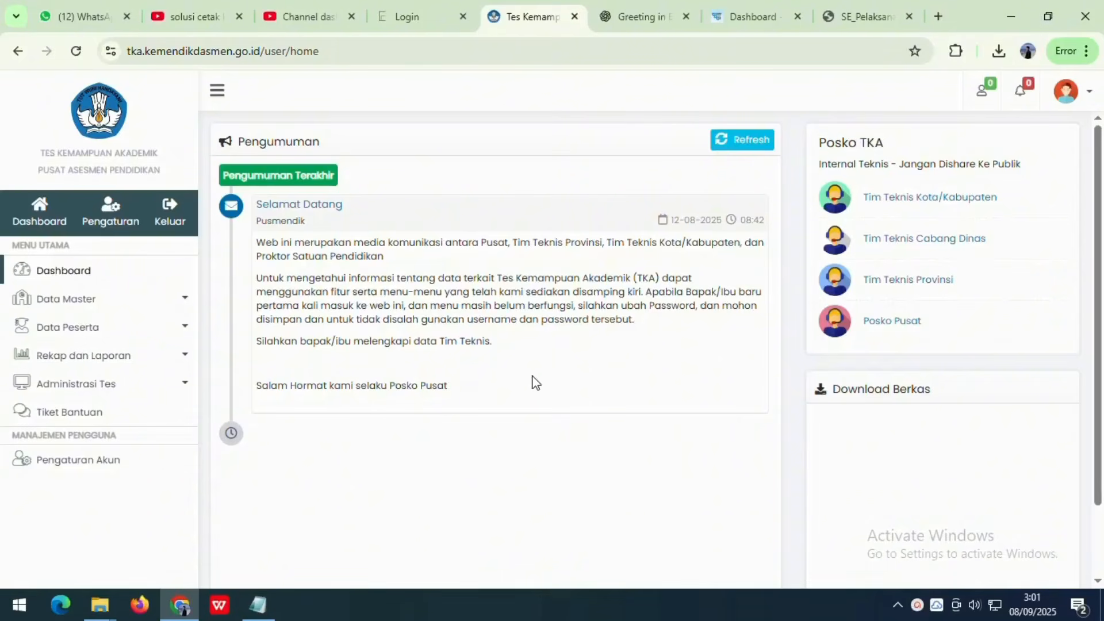
# - In the TKA 2025 circular letter, mark the date 21 Agustus 2025 and the subject line
pyautogui.click(842, 15)
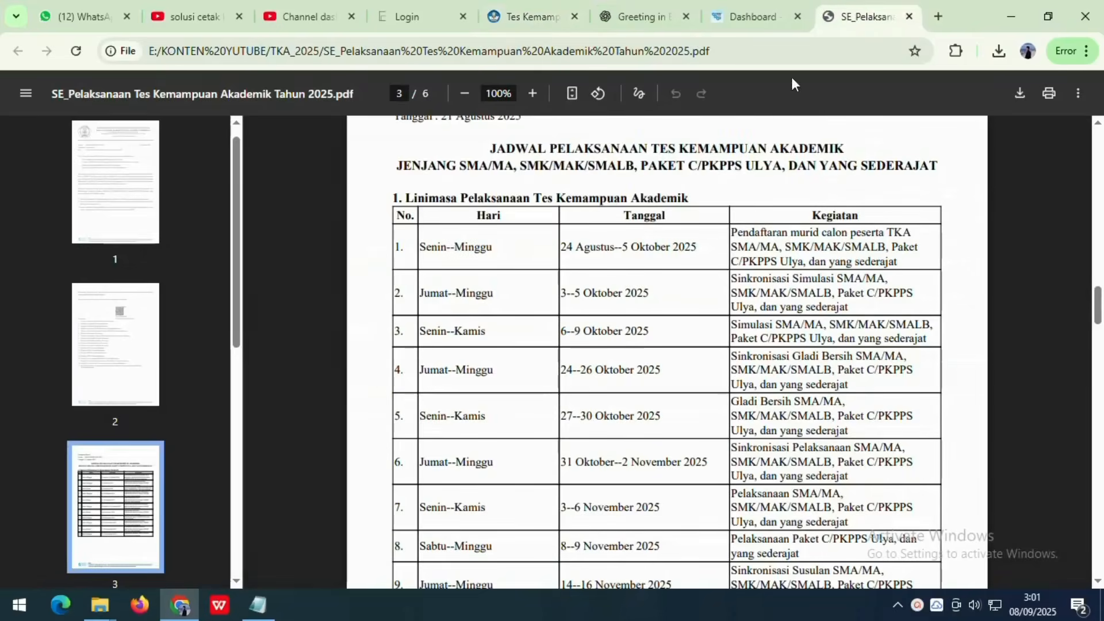
pyautogui.scroll(8, 904, 300)
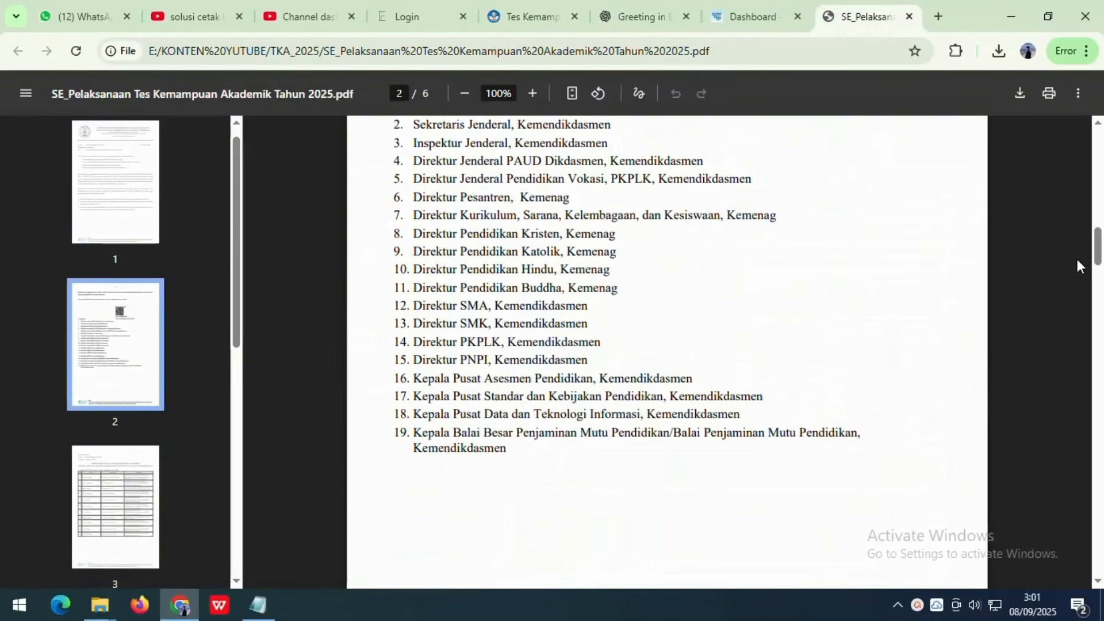
pyautogui.scroll(10, 1023, 235)
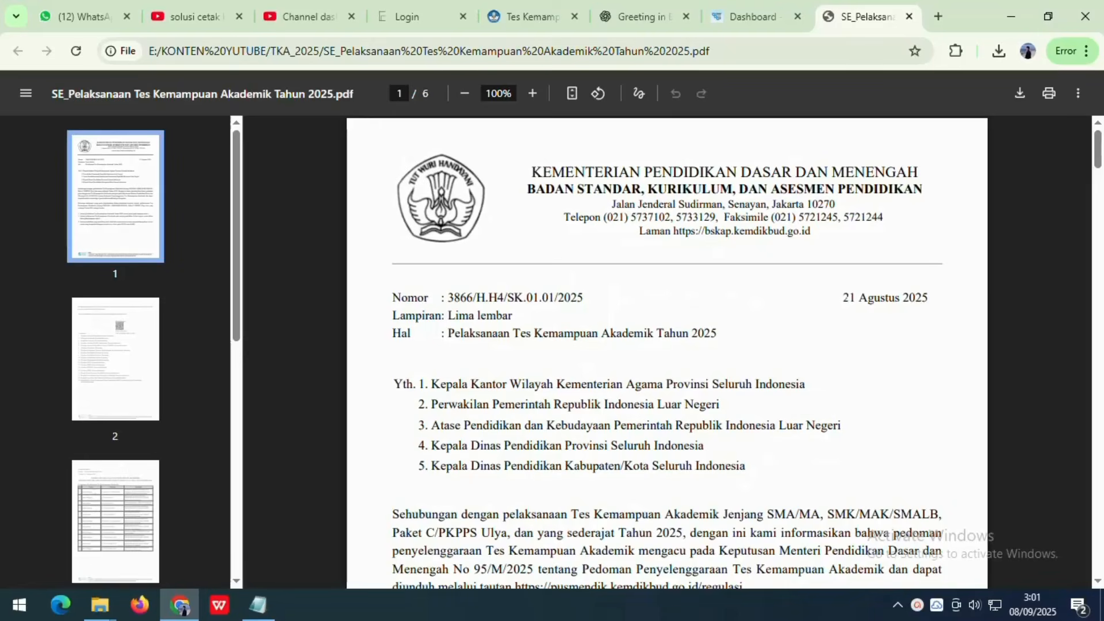
pyautogui.moveTo(843, 298); pyautogui.dragTo(929, 298)
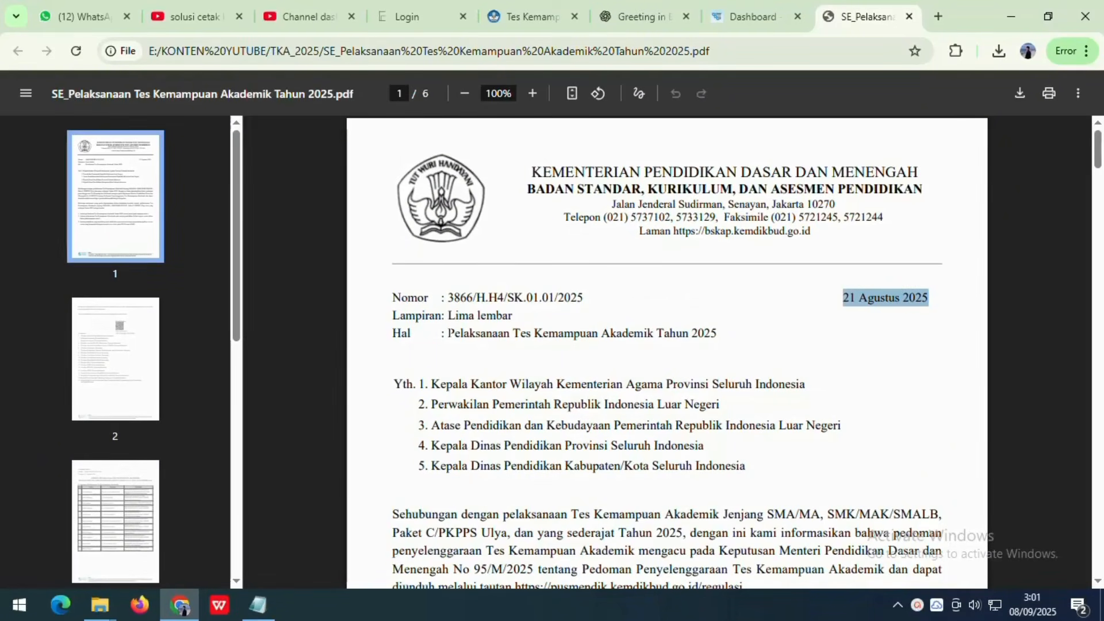
pyautogui.moveTo(448, 333); pyautogui.dragTo(718, 333)
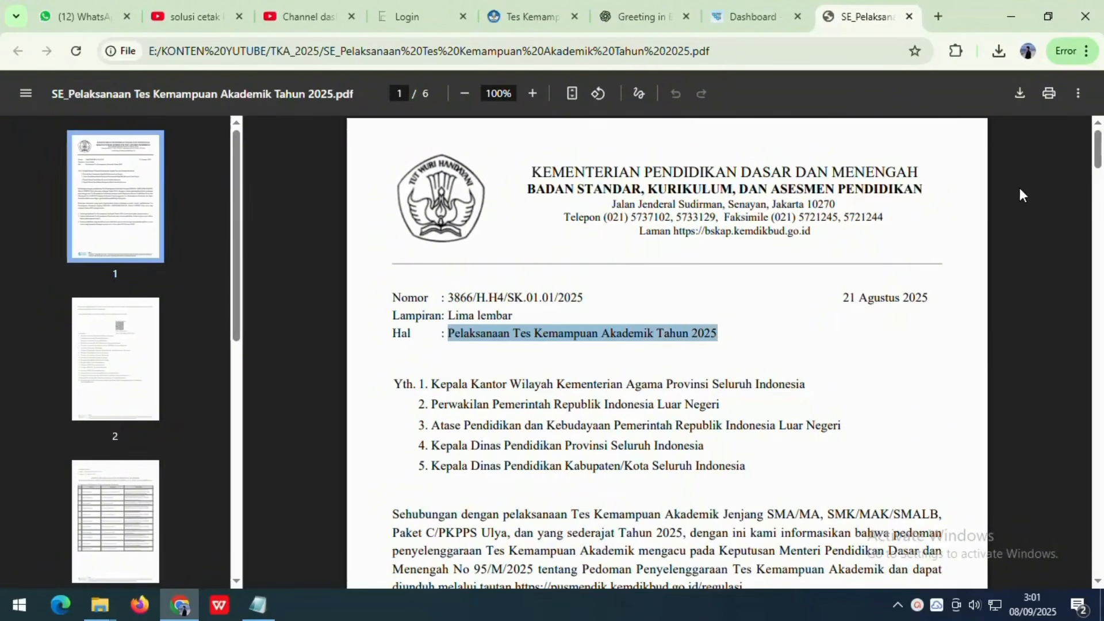
# - Mark the page 3 schedule heading, registration period, 3–5 and 6–9 Oktober 2025 dates, then return to the portal
pyautogui.scroll(-20, 895, 261)
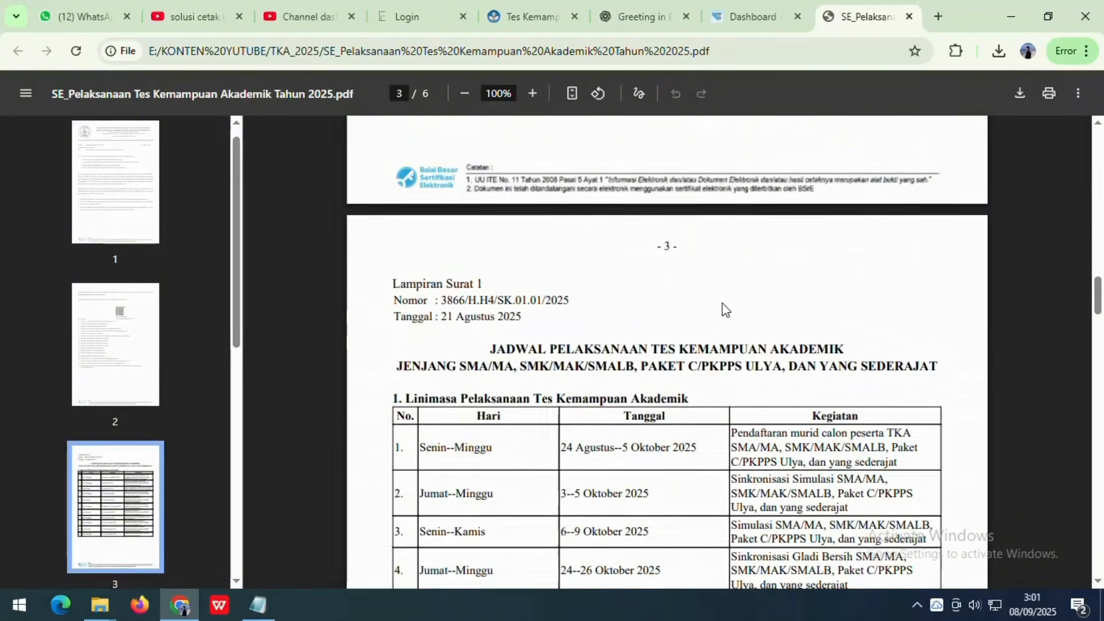
pyautogui.scroll(-3, 725, 309)
pyautogui.scroll(1, 726, 309)
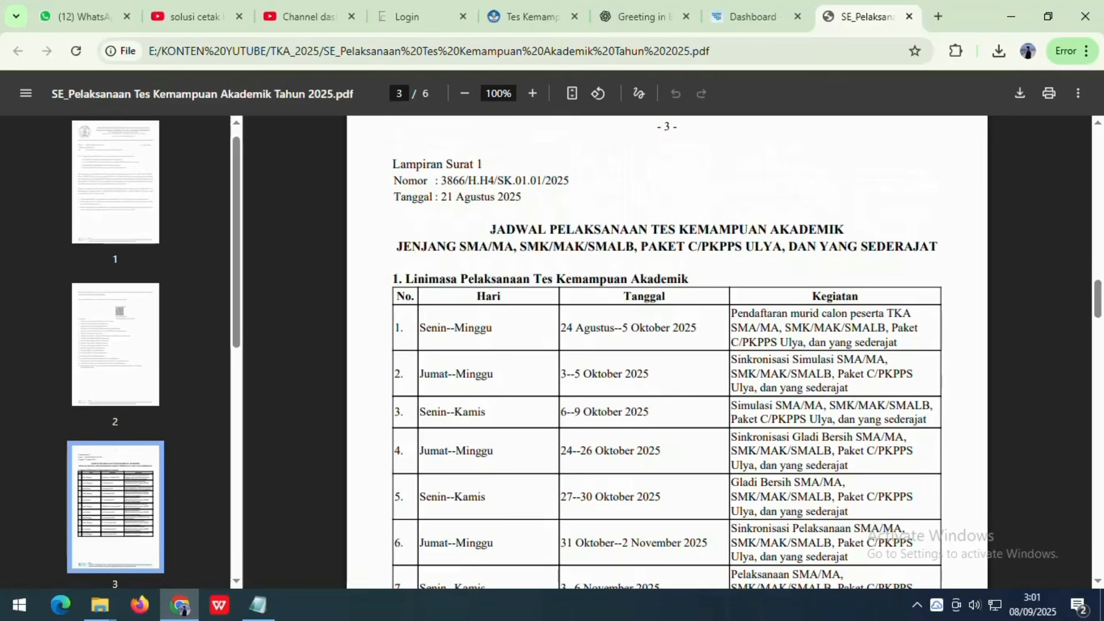
pyautogui.moveTo(491, 229); pyautogui.dragTo(805, 228)
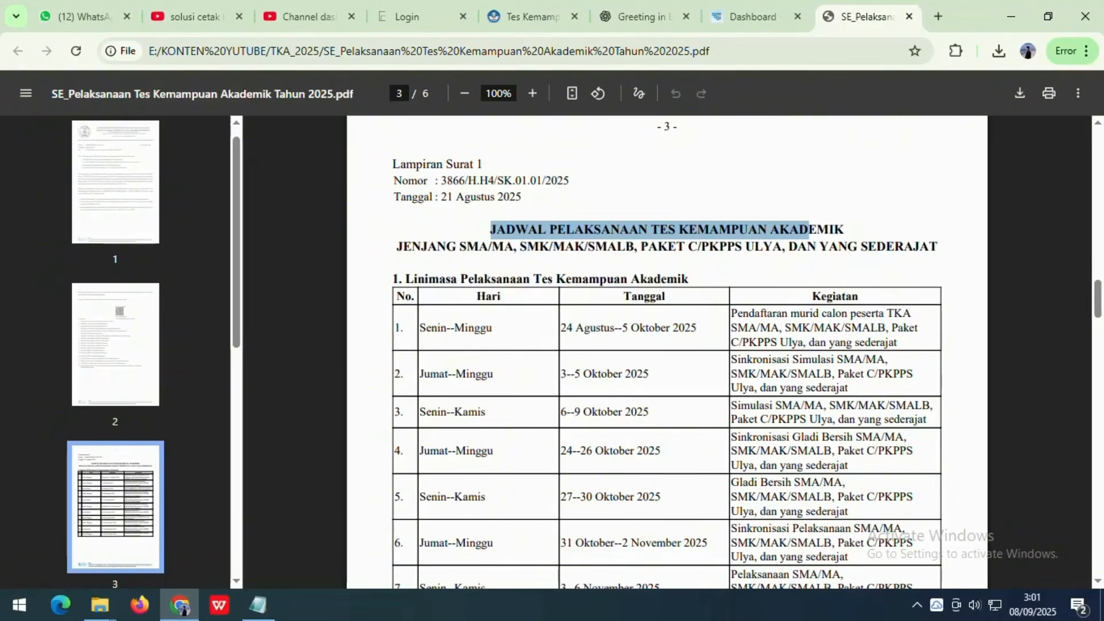
pyautogui.moveTo(560, 327); pyautogui.dragTo(696, 326)
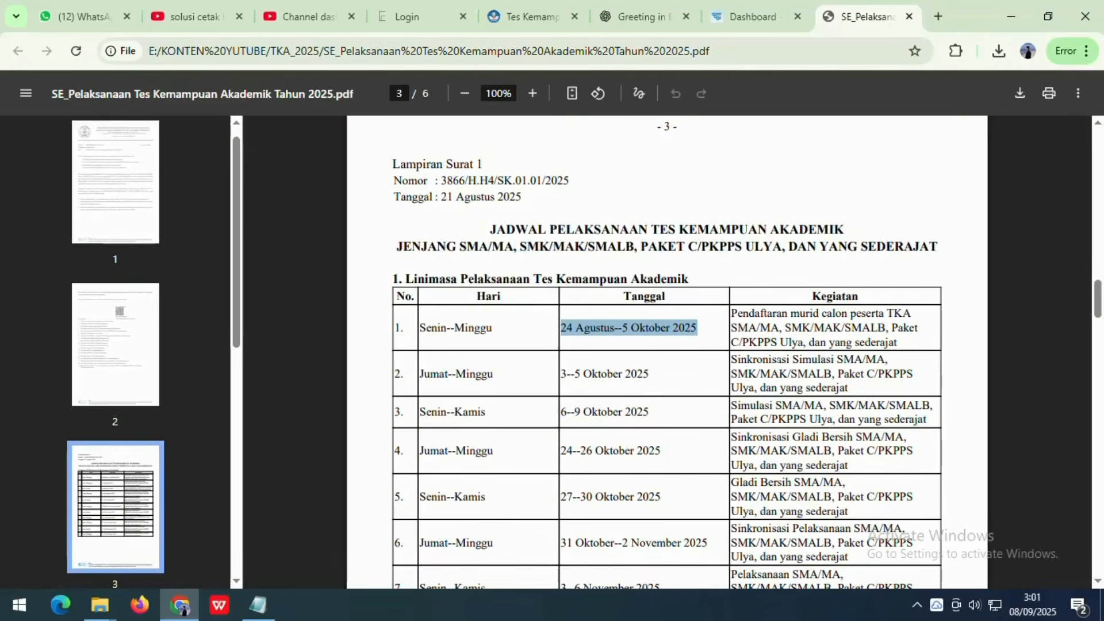
pyautogui.moveTo(560, 374); pyautogui.dragTo(650, 374)
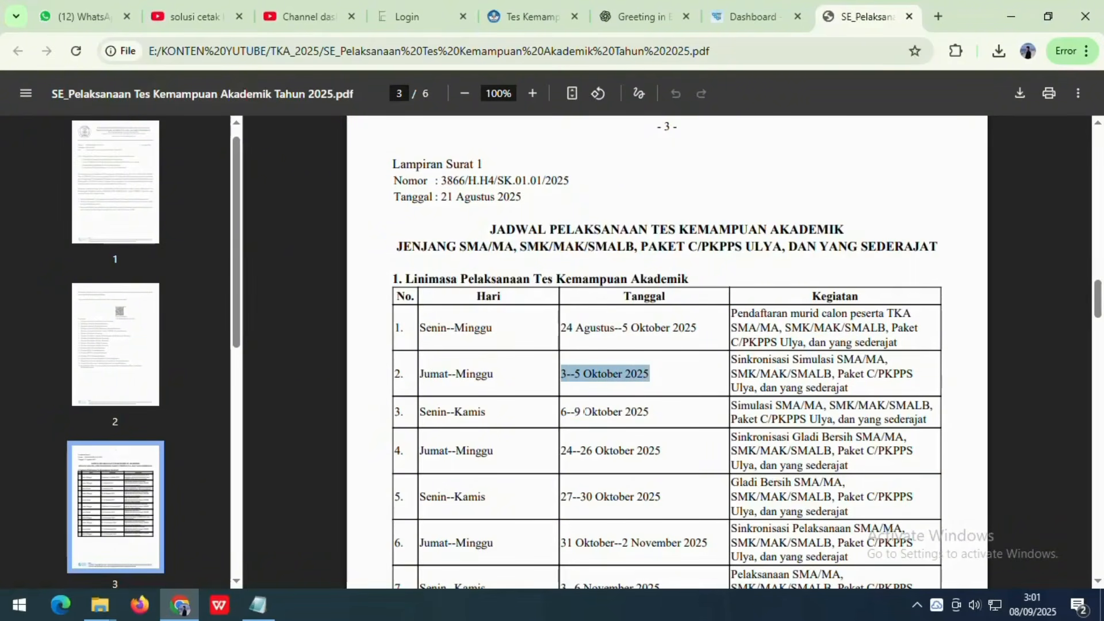
pyautogui.moveTo(560, 411); pyautogui.dragTo(650, 411)
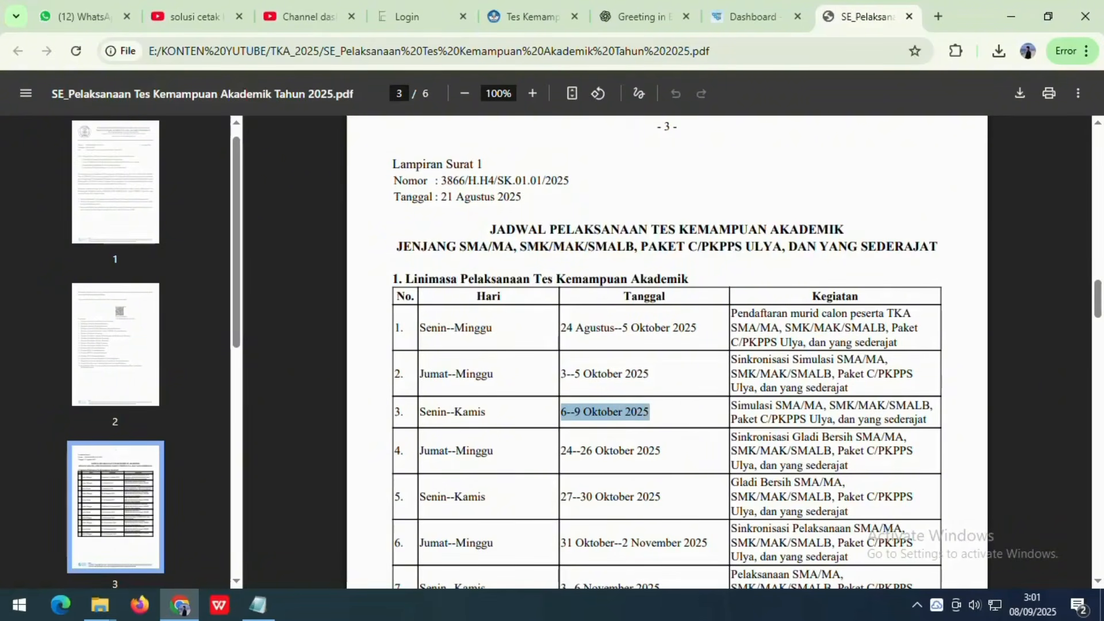
pyautogui.scroll(-5, 699, 437)
pyautogui.scroll(3, 713, 460)
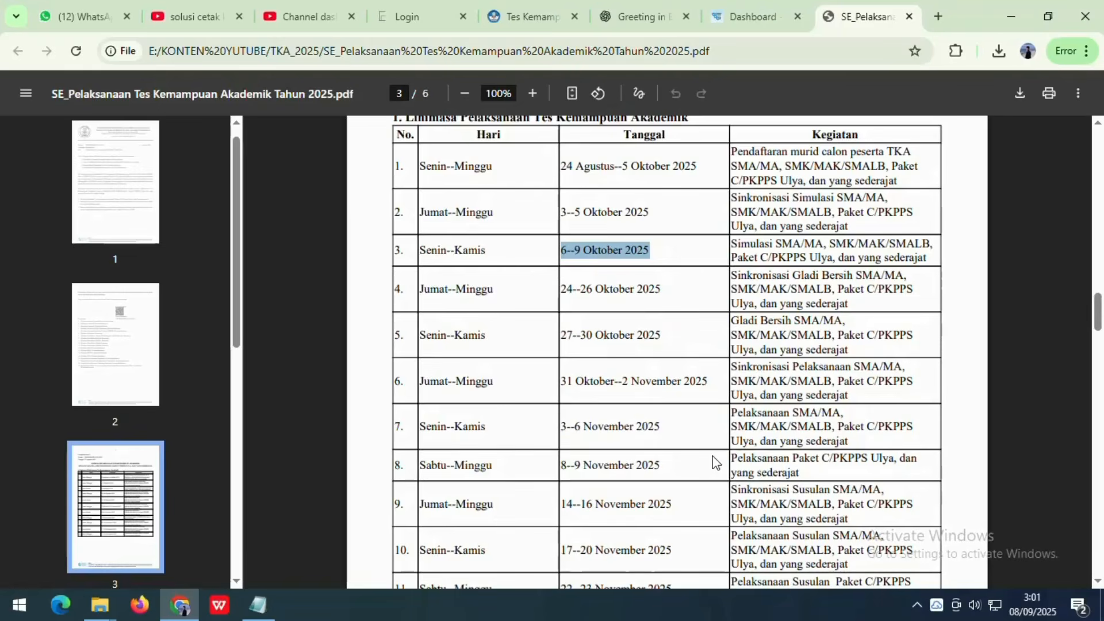
pyautogui.click(509, 6)
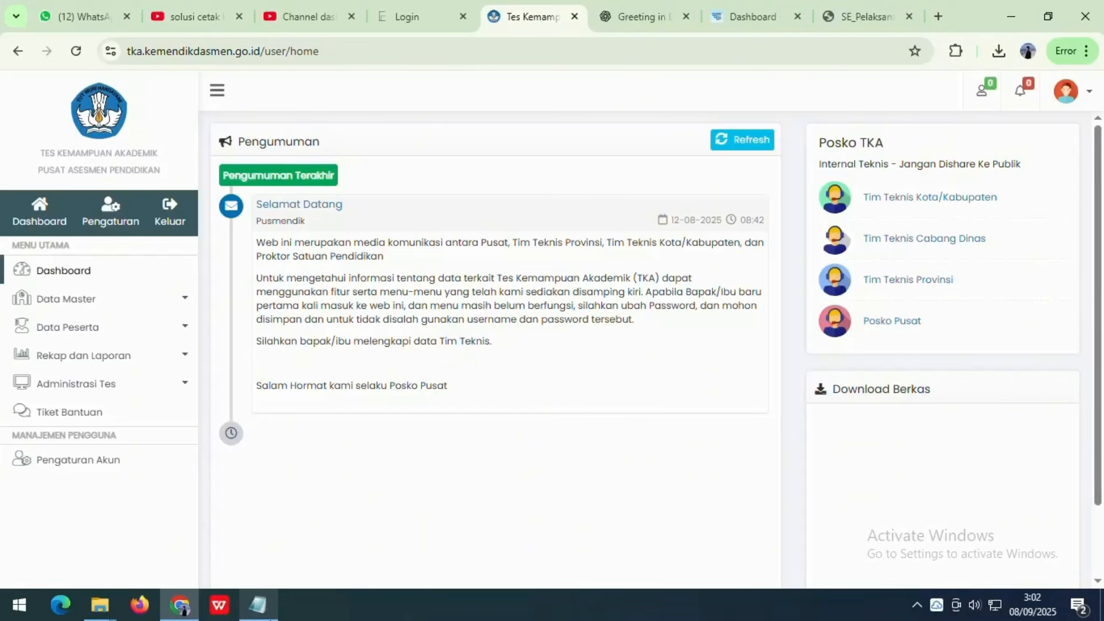
pyautogui.click(258, 605)
pyautogui.moveTo(81, 203); pyautogui.dragTo(166, 203)
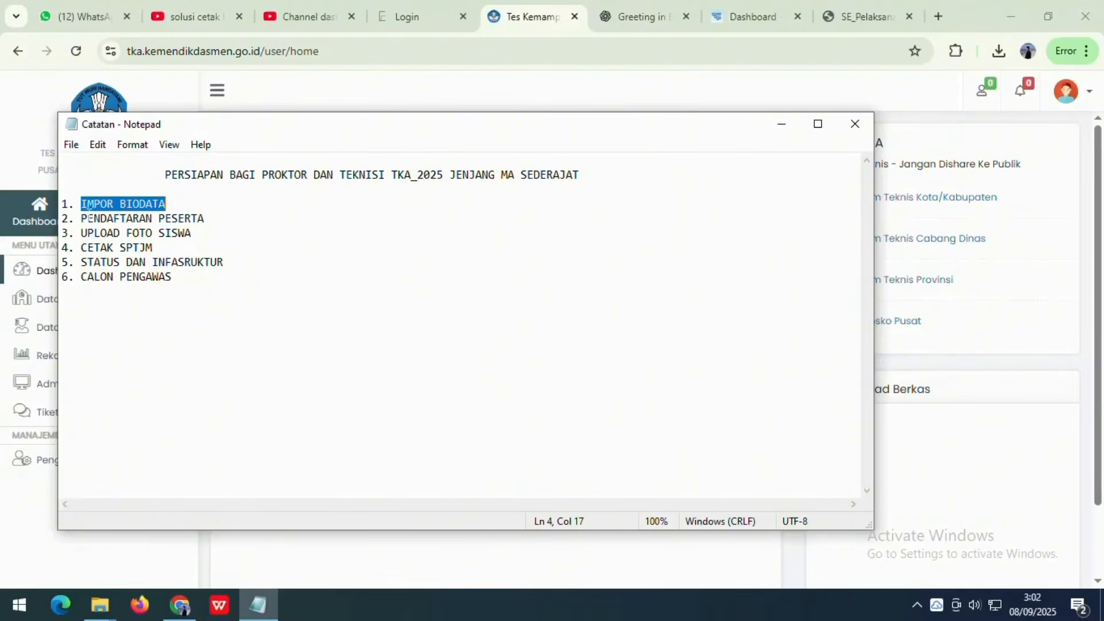
pyautogui.moveTo(81, 218); pyautogui.dragTo(205, 218)
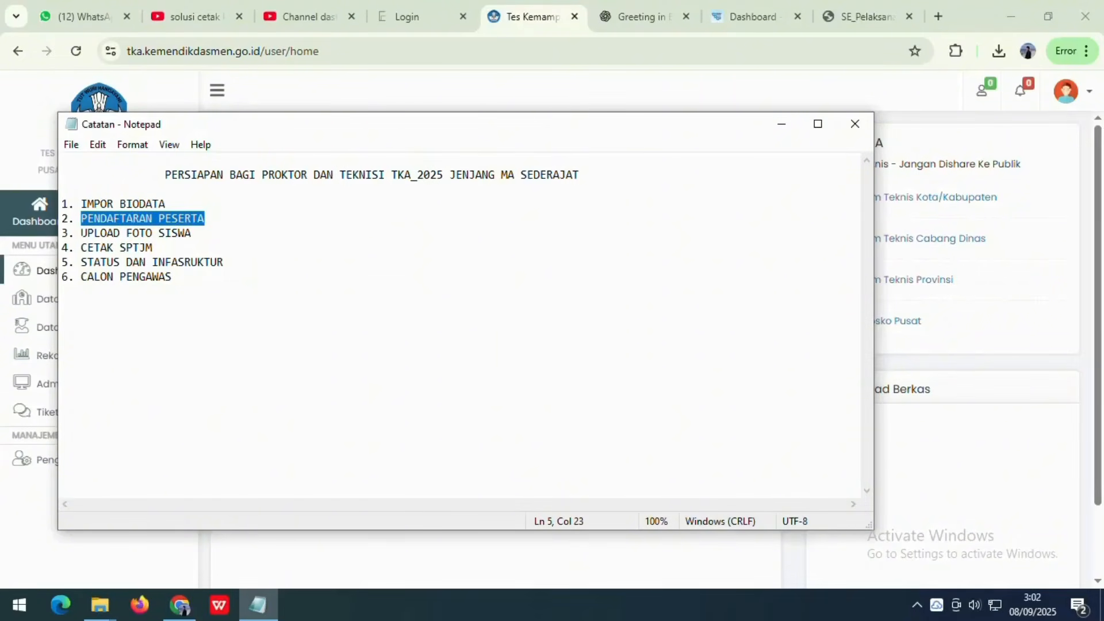
pyautogui.moveTo(81, 233); pyautogui.dragTo(191, 232)
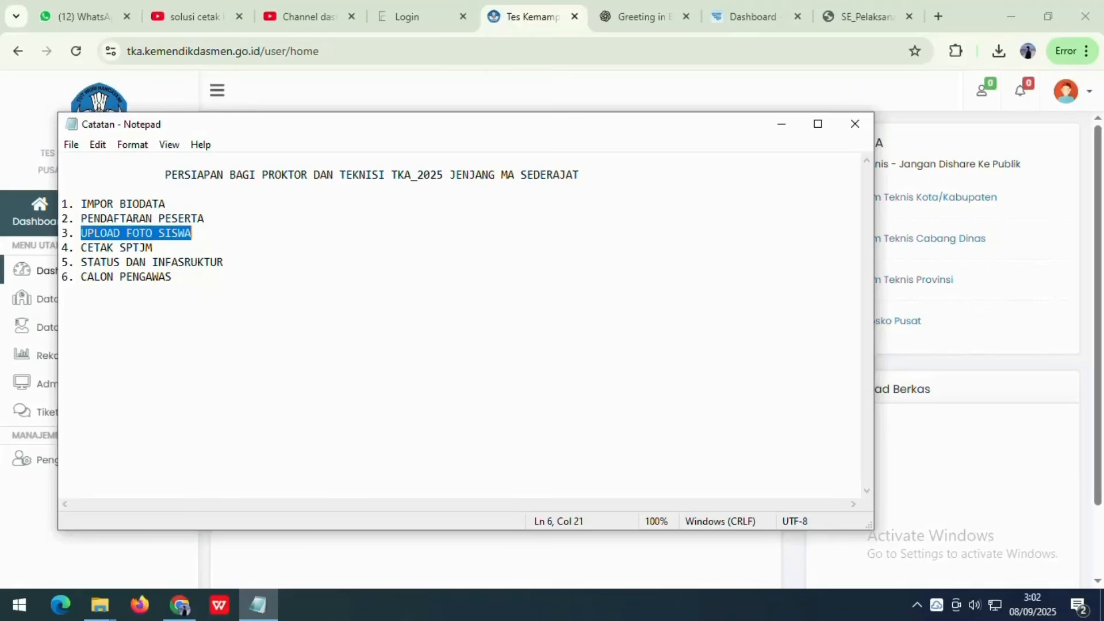
pyautogui.moveTo(81, 248); pyautogui.dragTo(152, 247)
pyautogui.moveTo(82, 261); pyautogui.dragTo(220, 262)
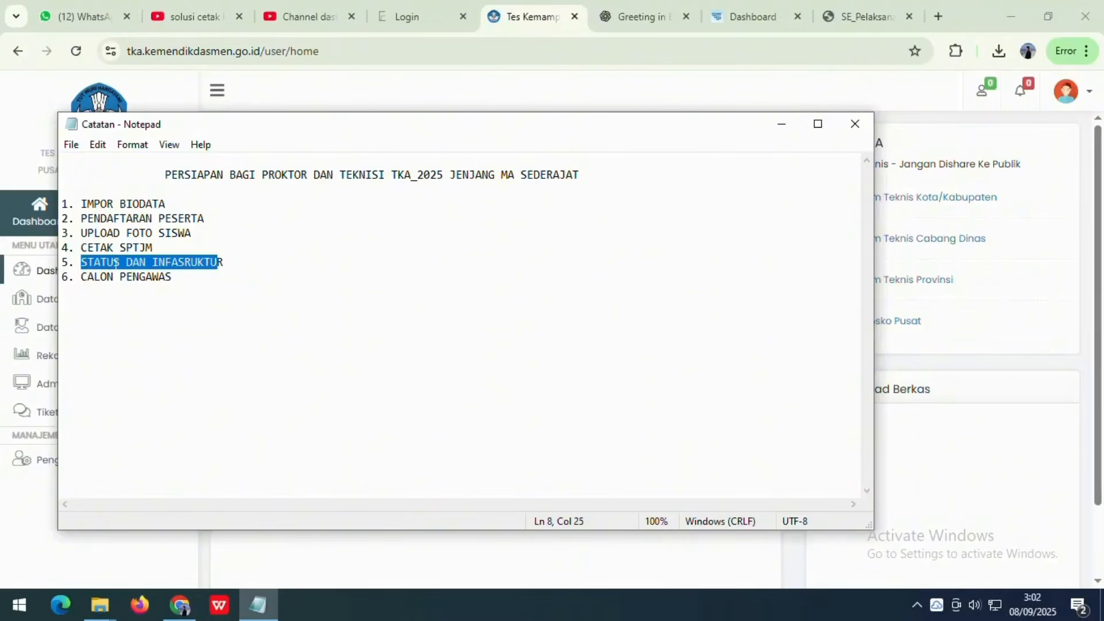
pyautogui.moveTo(81, 276); pyautogui.dragTo(171, 277)
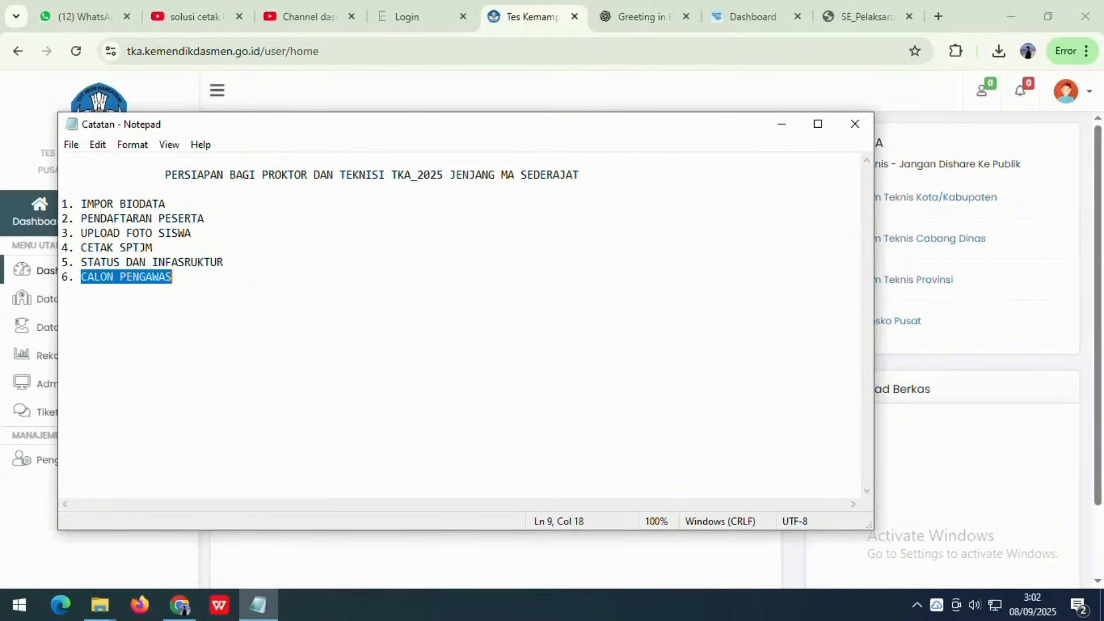
pyautogui.click(172, 277)
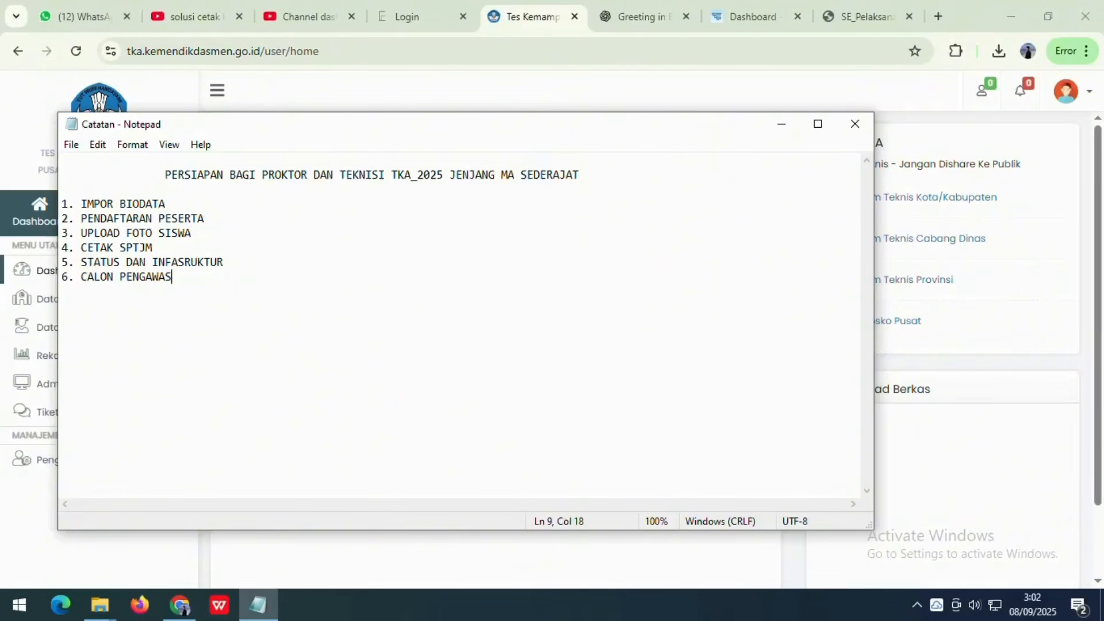
pyautogui.click(781, 124)
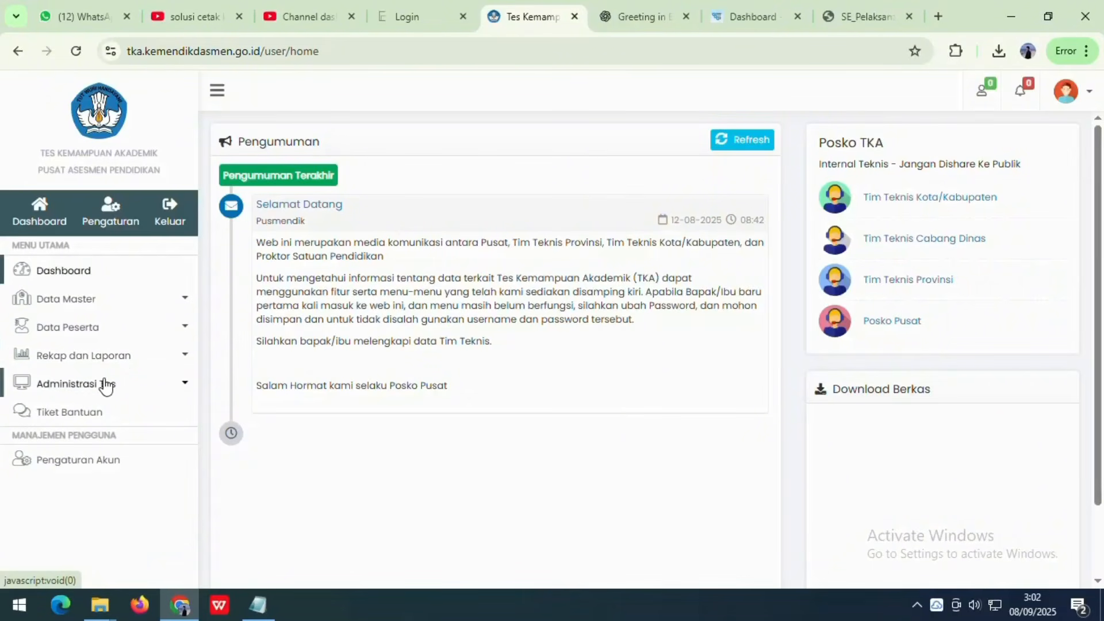
# - Select all schools on the biodata import page and import biodata from PD-DATA
pyautogui.click(109, 335)
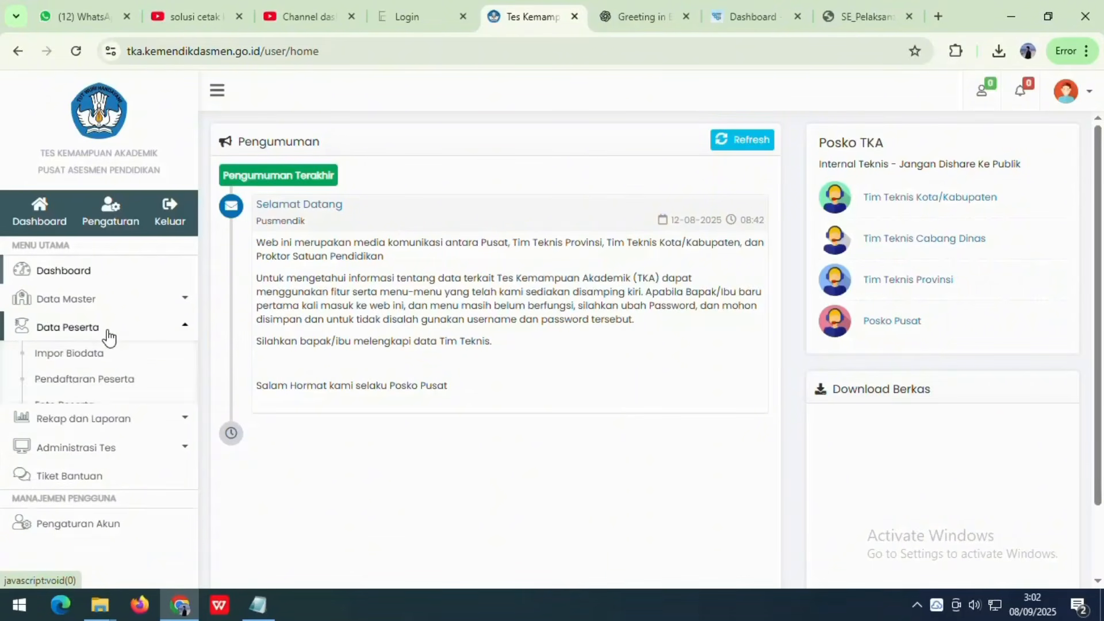
pyautogui.click(41, 358)
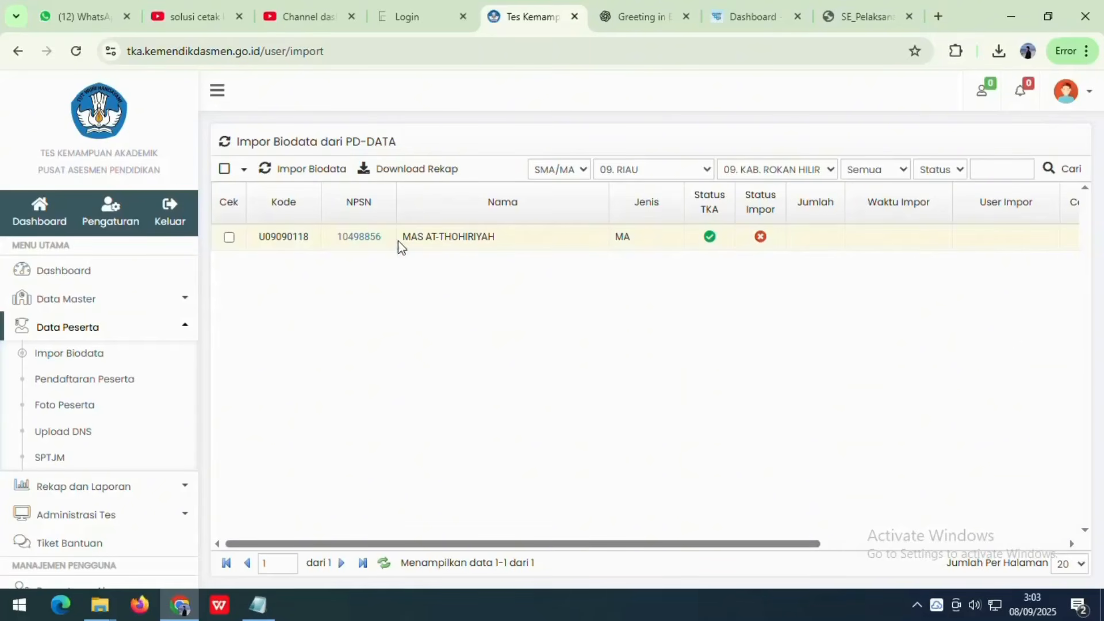
pyautogui.click(229, 237)
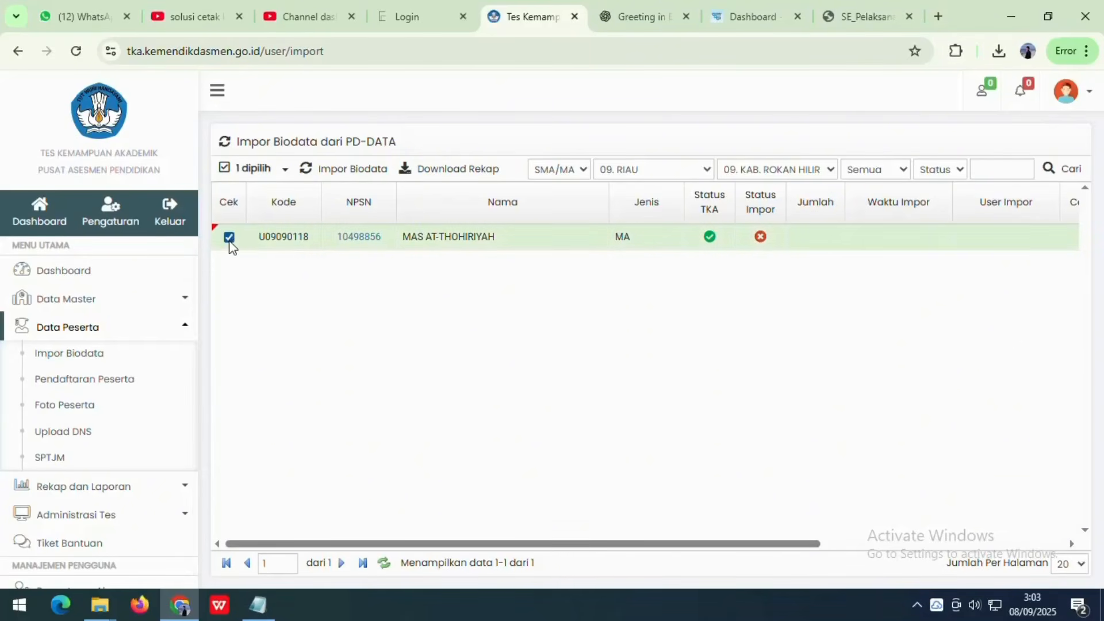
pyautogui.click(229, 237)
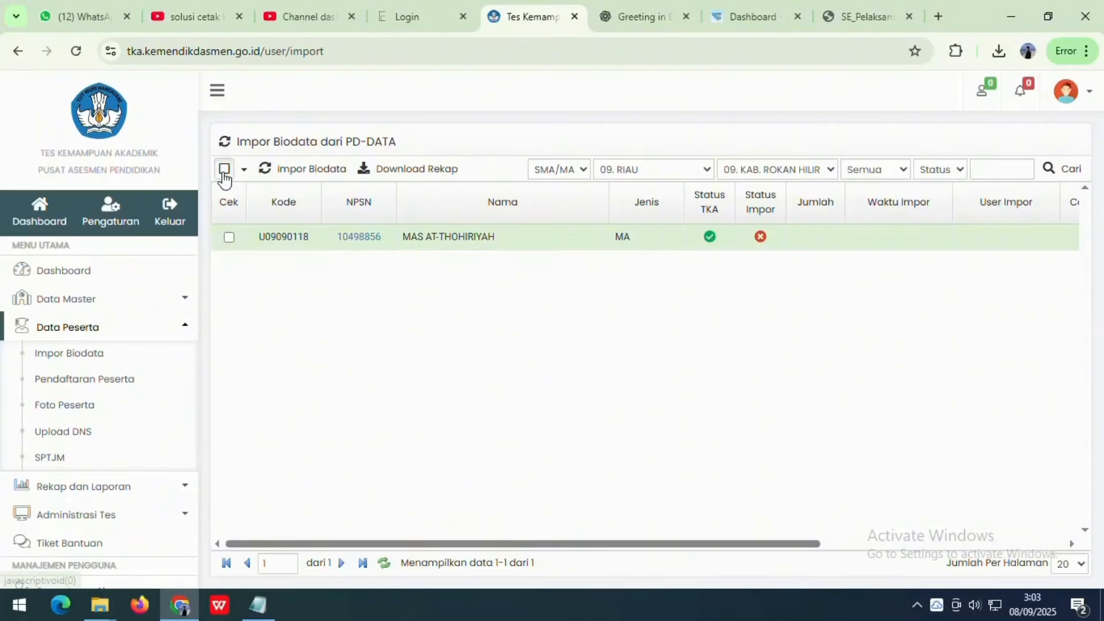
pyautogui.click(224, 168)
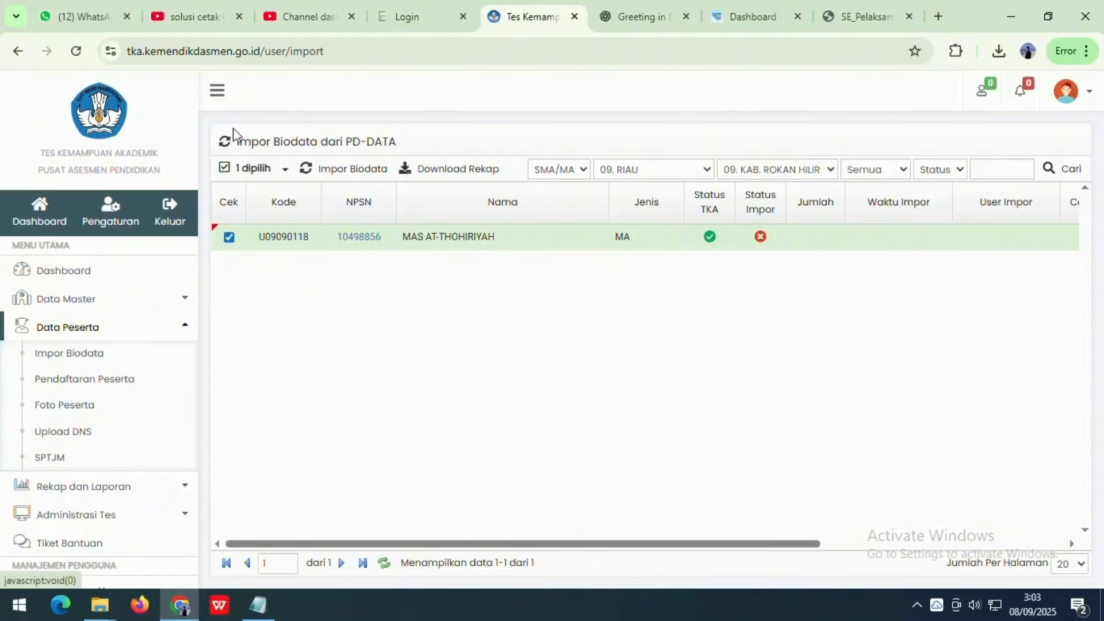
pyautogui.click(355, 172)
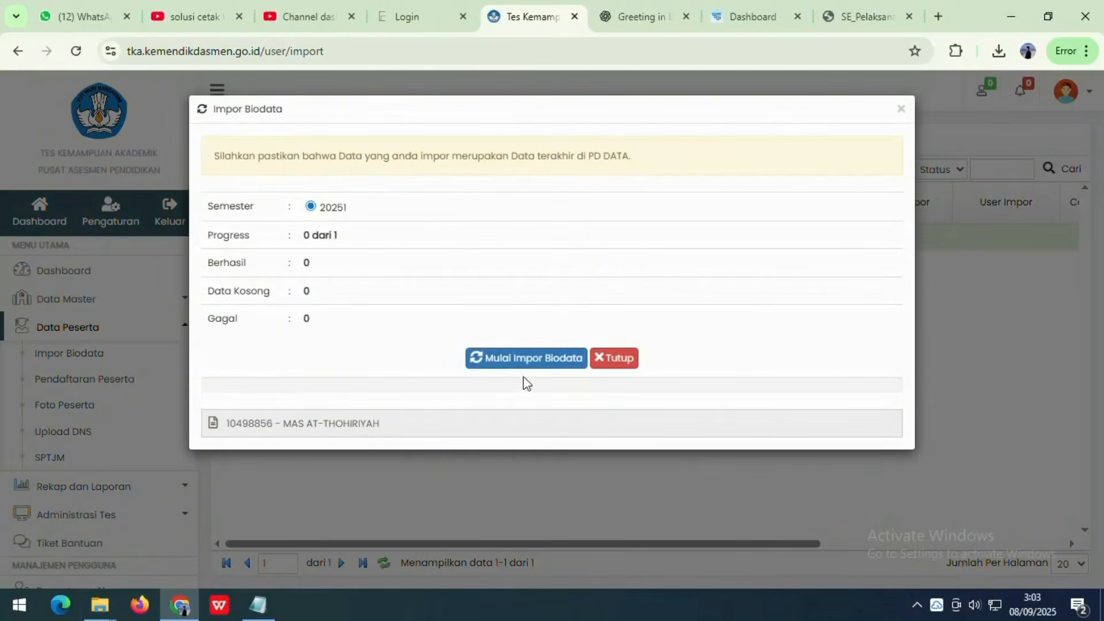
pyautogui.click(527, 362)
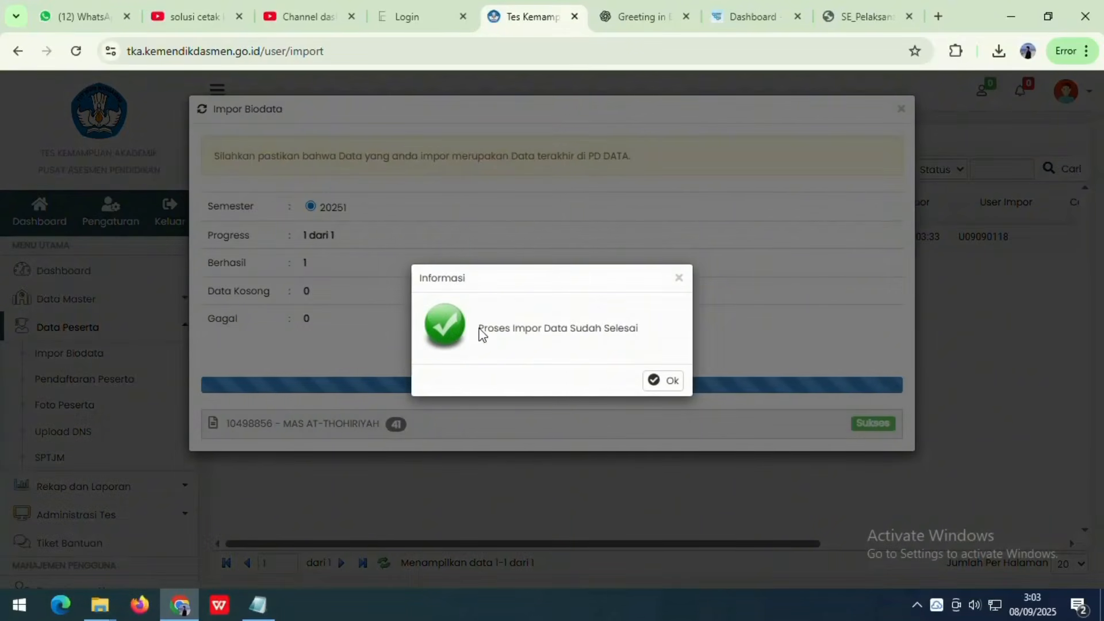
pyautogui.click(661, 382)
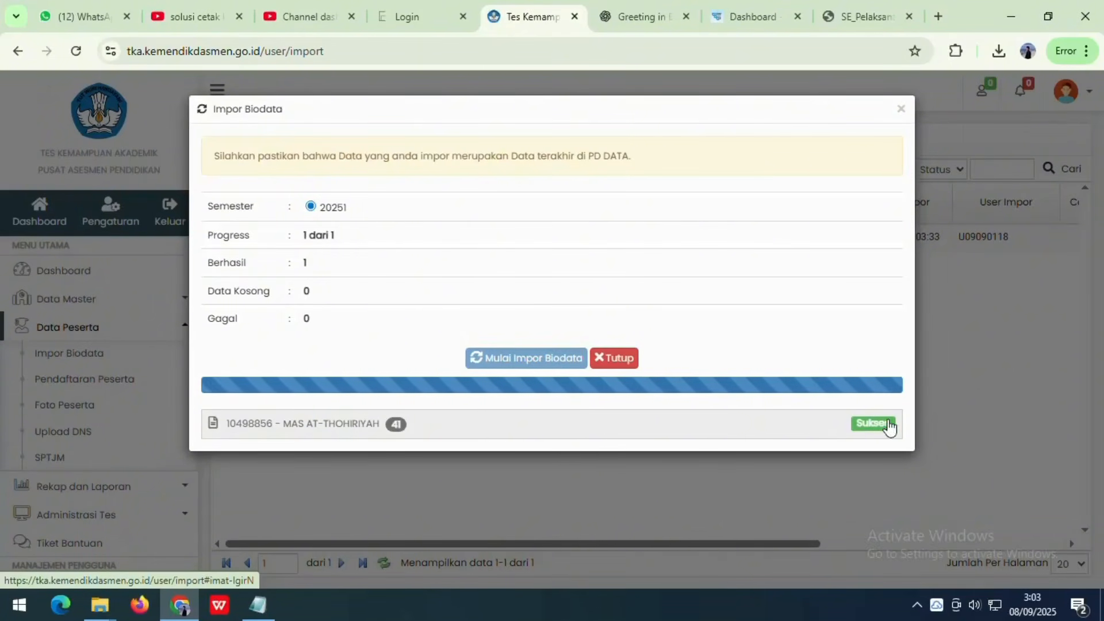
# - Check the imported counts (21 male, 41 total), collapse the school row and close the summary
pyautogui.click(352, 426)
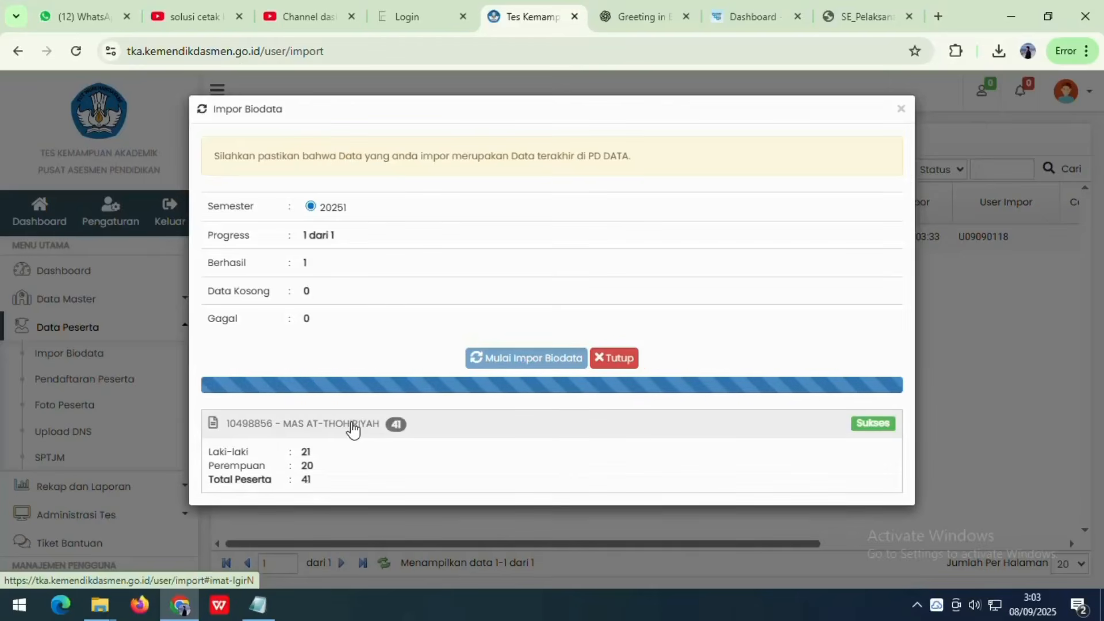
pyautogui.moveTo(208, 453); pyautogui.dragTo(326, 460)
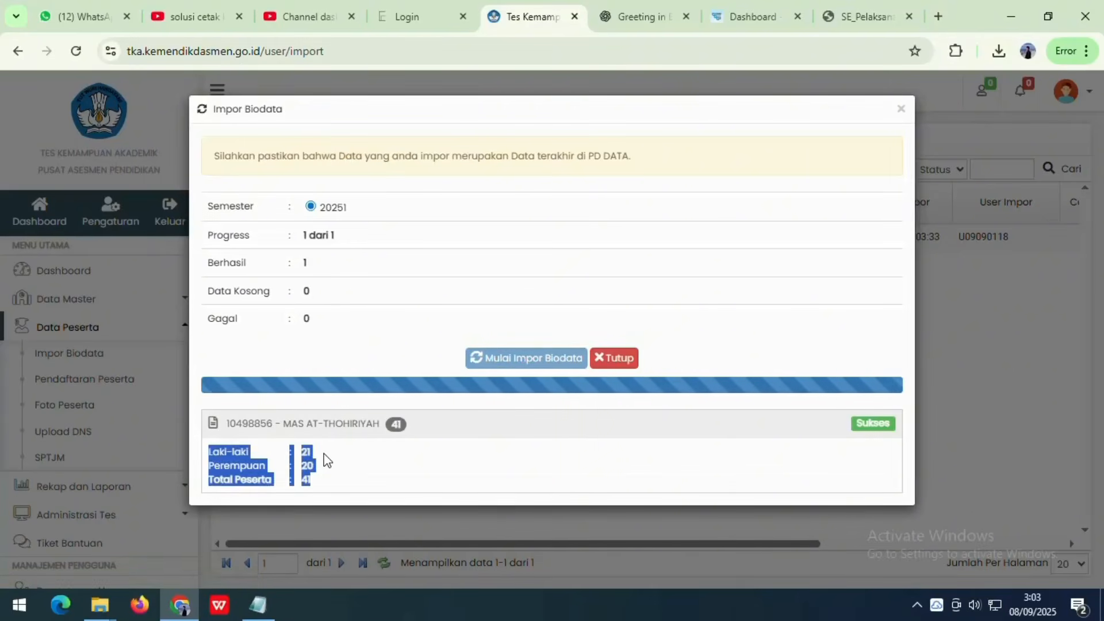
pyautogui.click(302, 475)
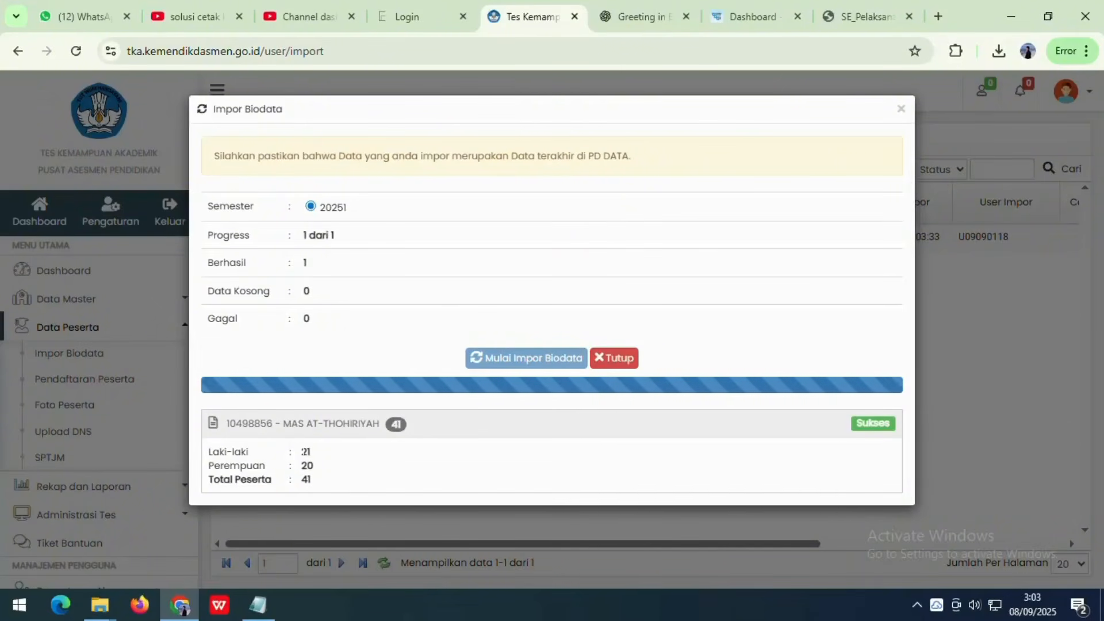
pyautogui.doubleClick(304, 452)
pyautogui.doubleClick(306, 479)
pyautogui.click(351, 463)
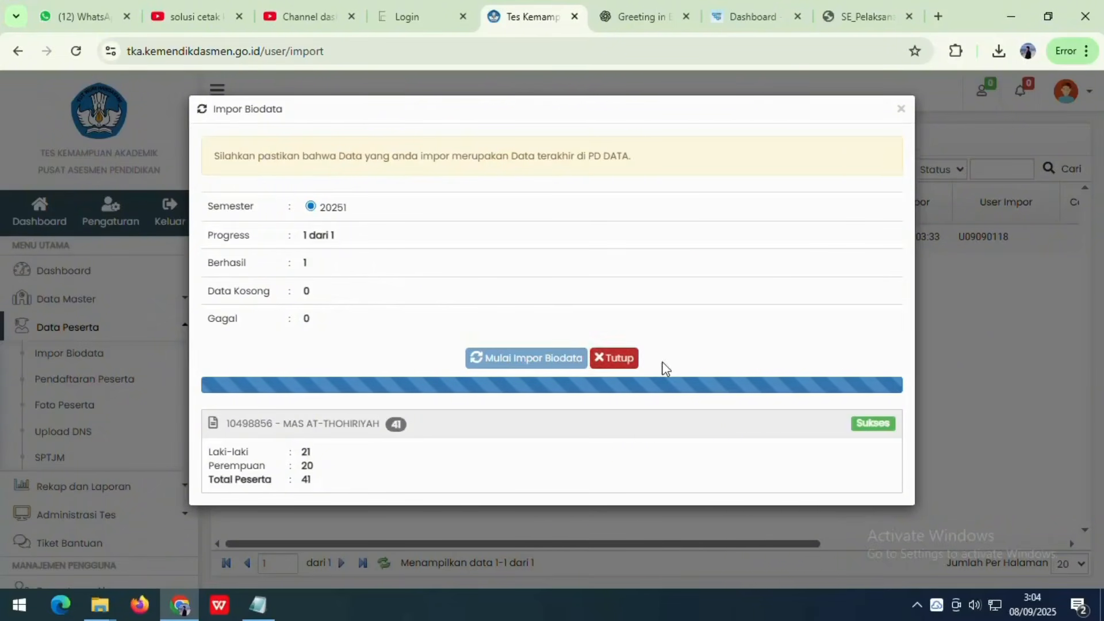
pyautogui.click(871, 424)
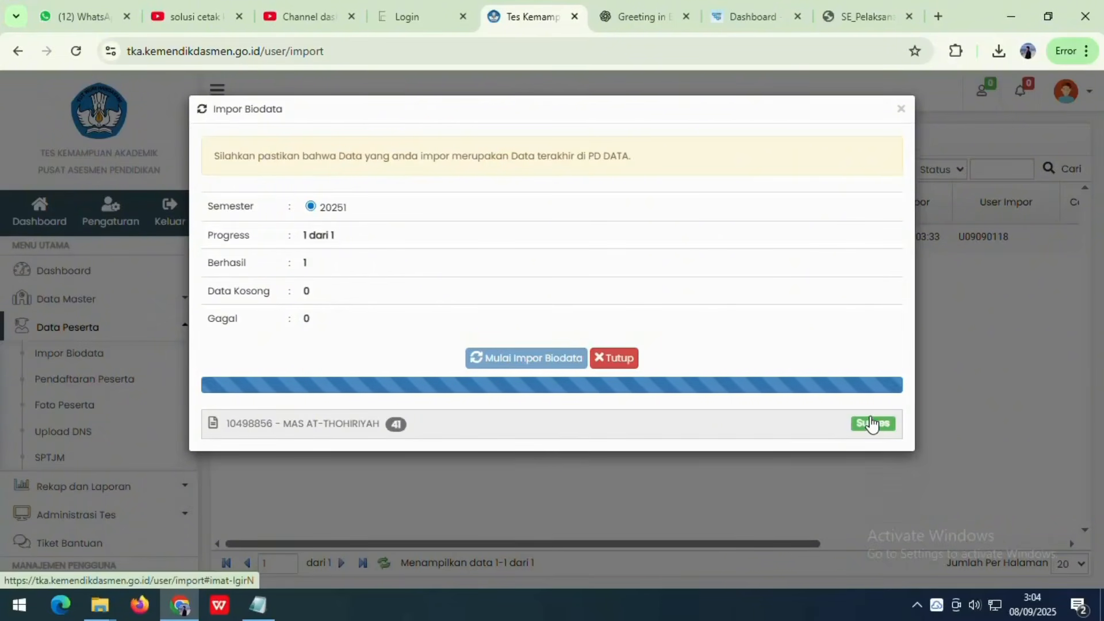
pyautogui.click(901, 110)
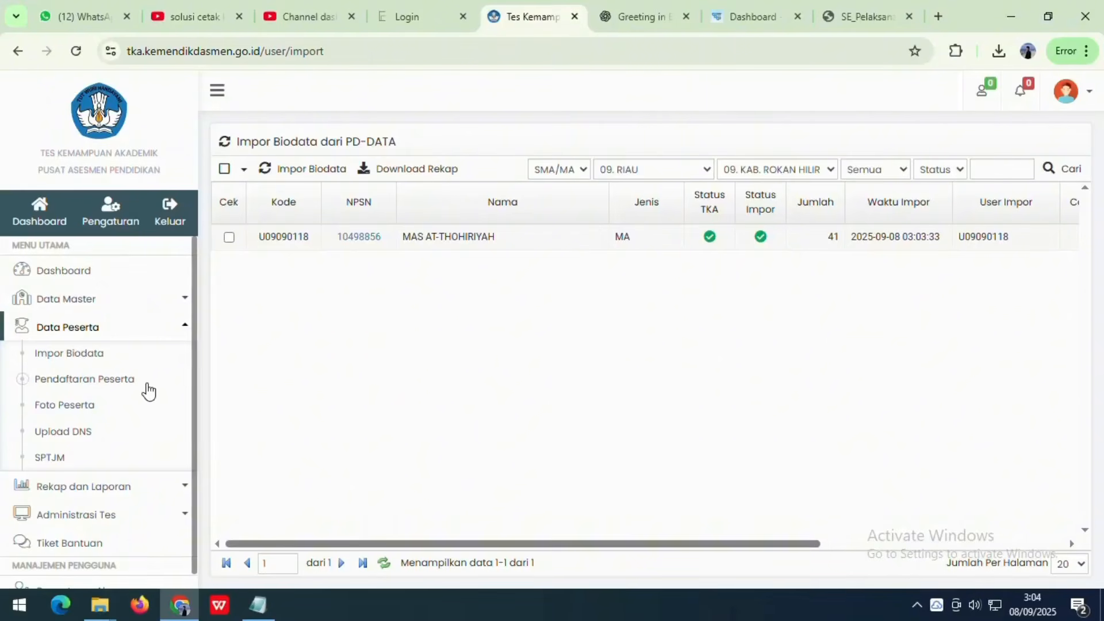
# - Open Pendaftaran Peserta and scroll through the 41-student Biodata table
pyautogui.click(63, 385)
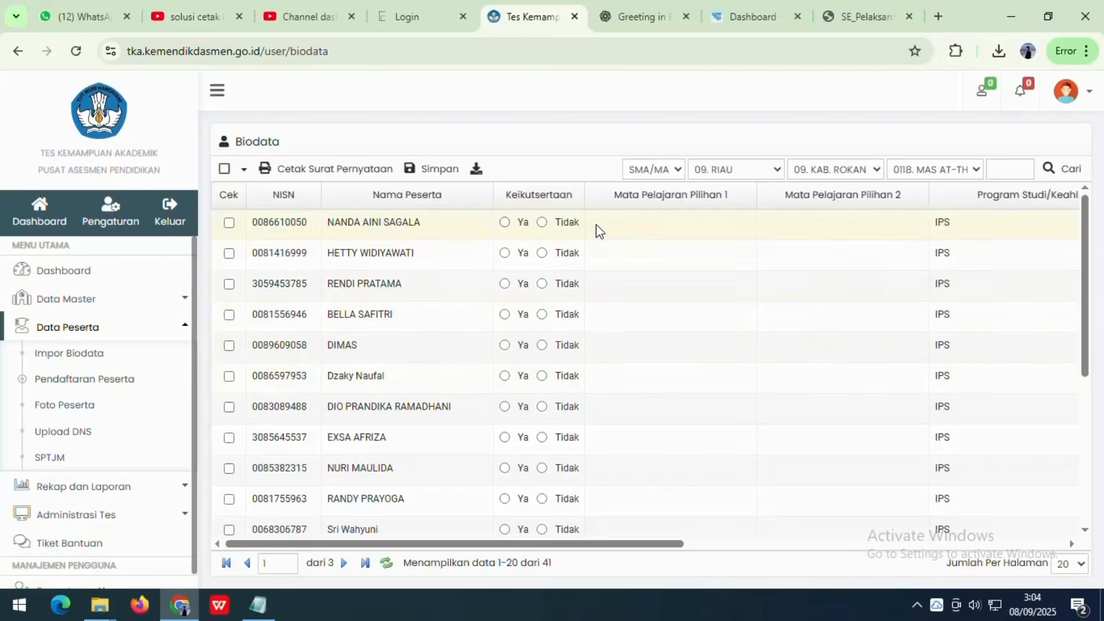
pyautogui.scroll(-5, 636, 340)
pyautogui.scroll(3, 350, 428)
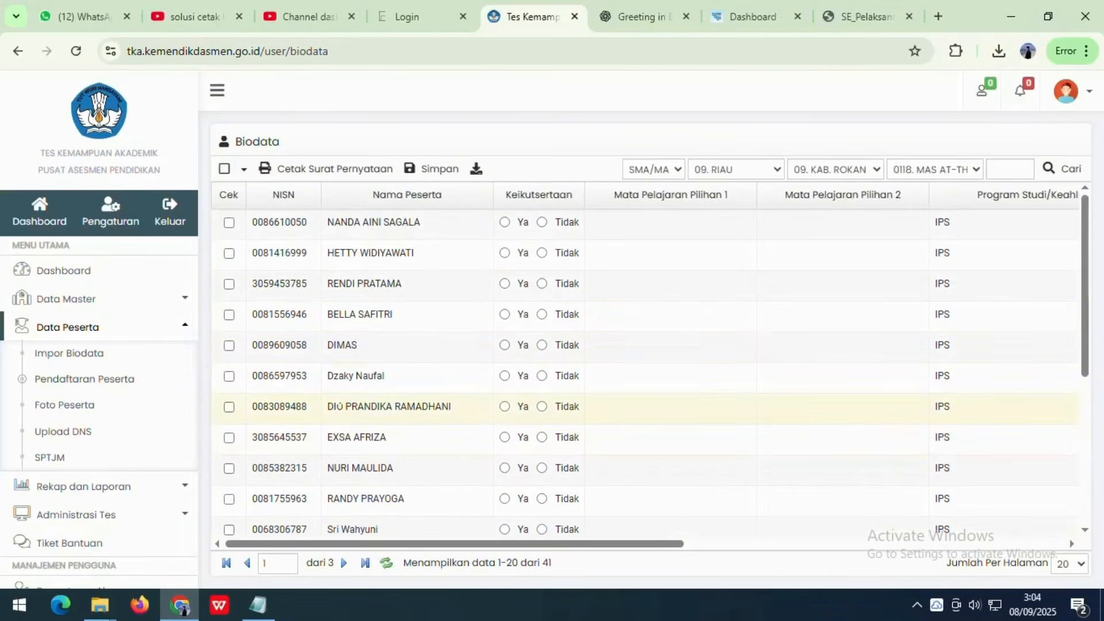
pyautogui.scroll(-3, 358, 333)
pyautogui.scroll(-2, 373, 324)
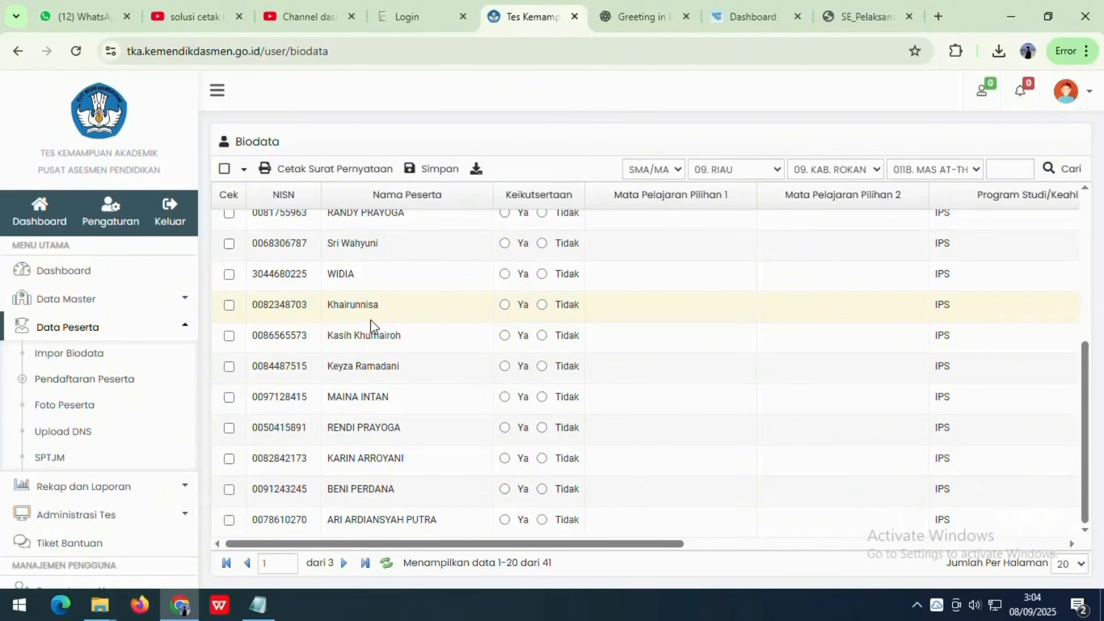
pyautogui.scroll(5, 363, 298)
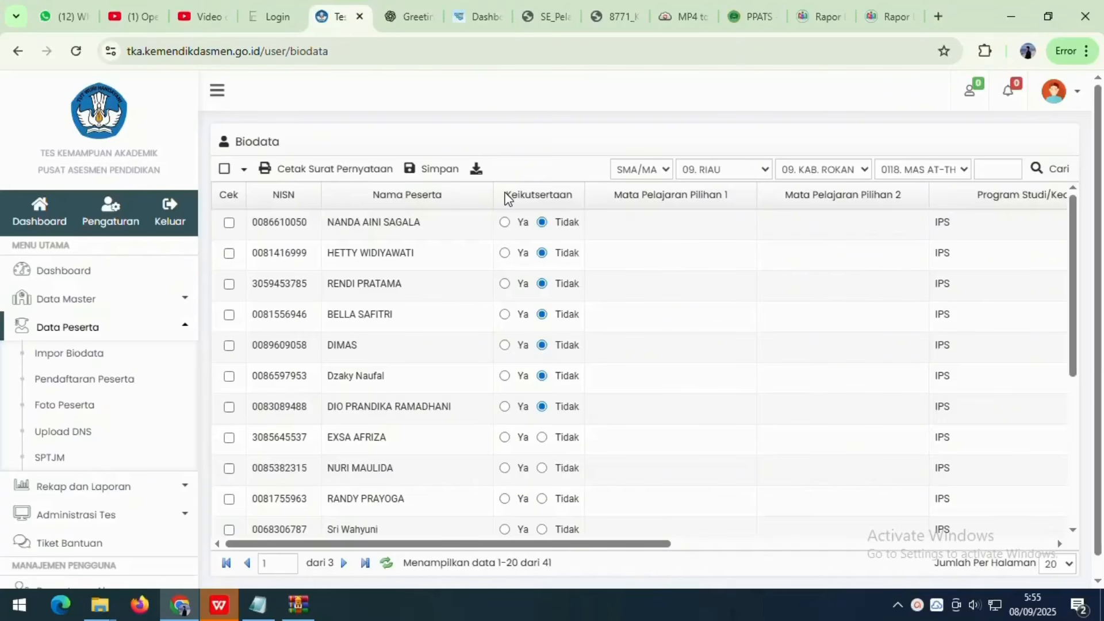
# - Sort by Keikutsertaan and switch the first seven students' participation from Tidak to Ya
pyautogui.moveTo(505, 198); pyautogui.dragTo(586, 194)
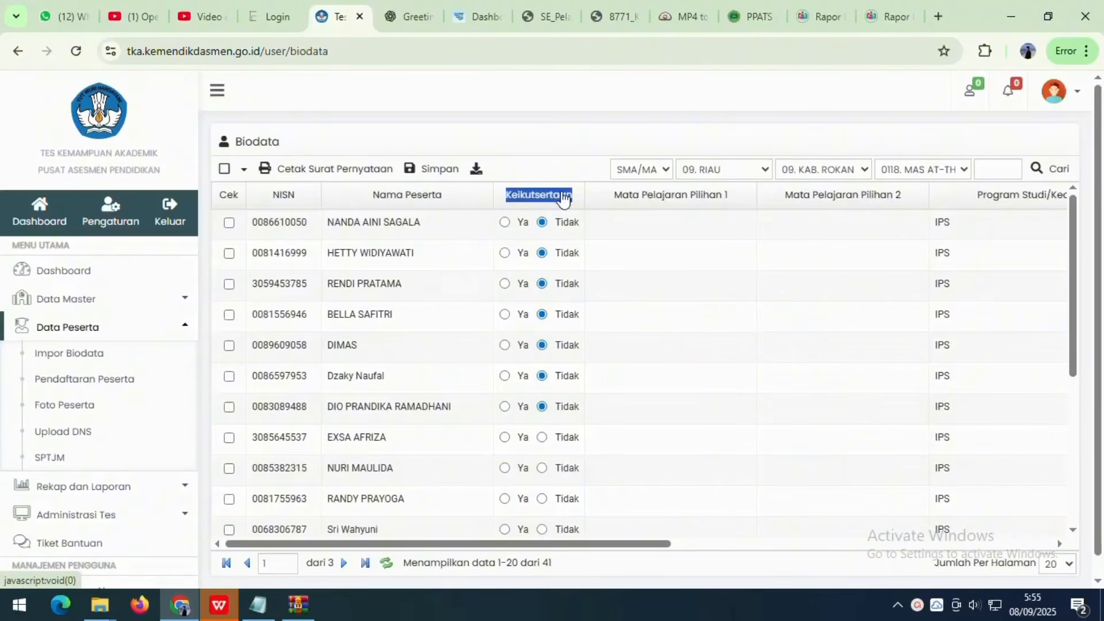
pyautogui.click(564, 198)
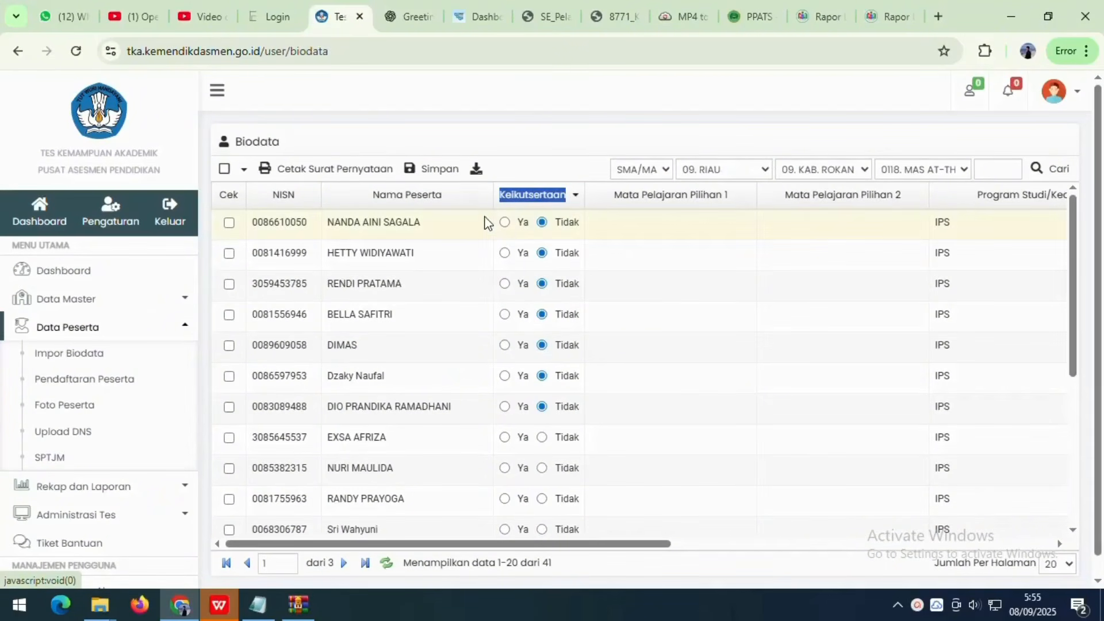
pyautogui.click(505, 222)
pyautogui.click(505, 253)
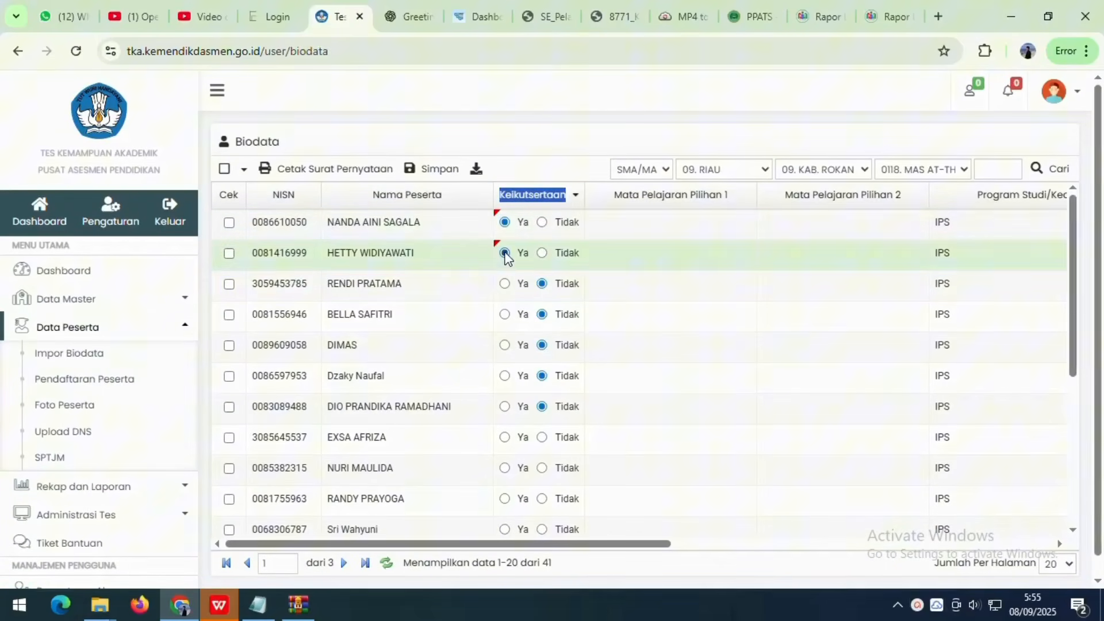
pyautogui.click(505, 285)
pyautogui.click(505, 314)
pyautogui.click(505, 345)
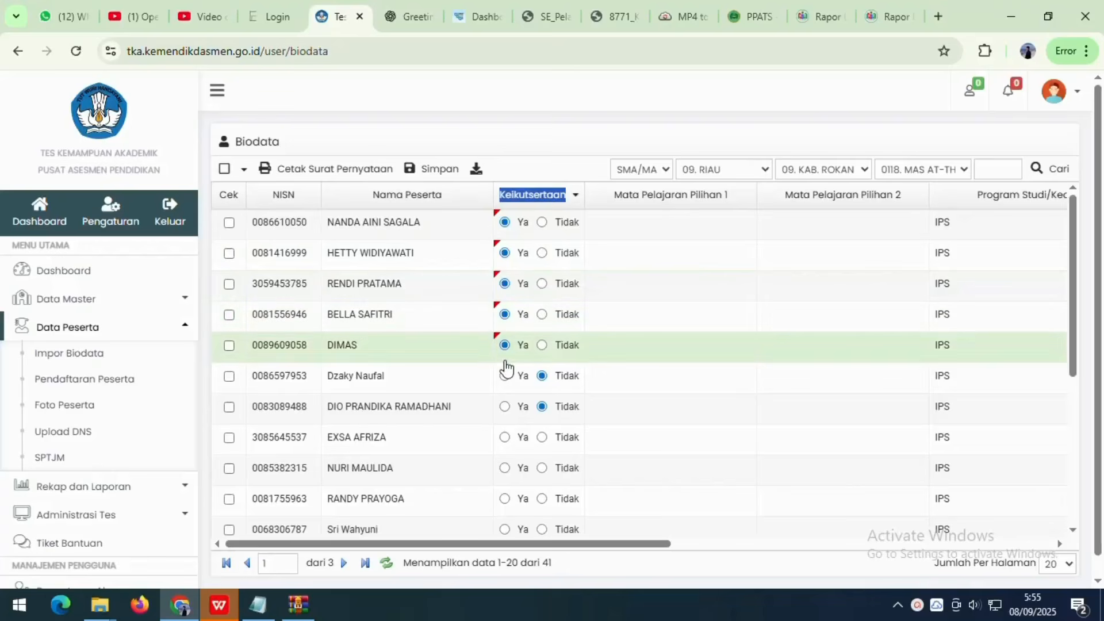
pyautogui.click(504, 377)
pyautogui.click(505, 407)
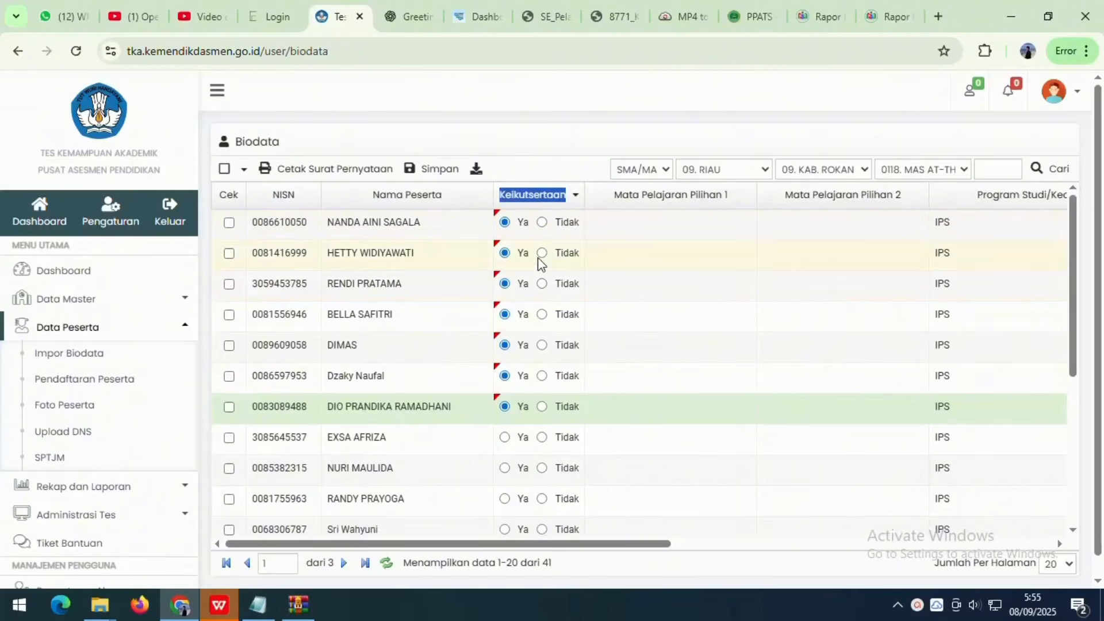
pyautogui.click(609, 200)
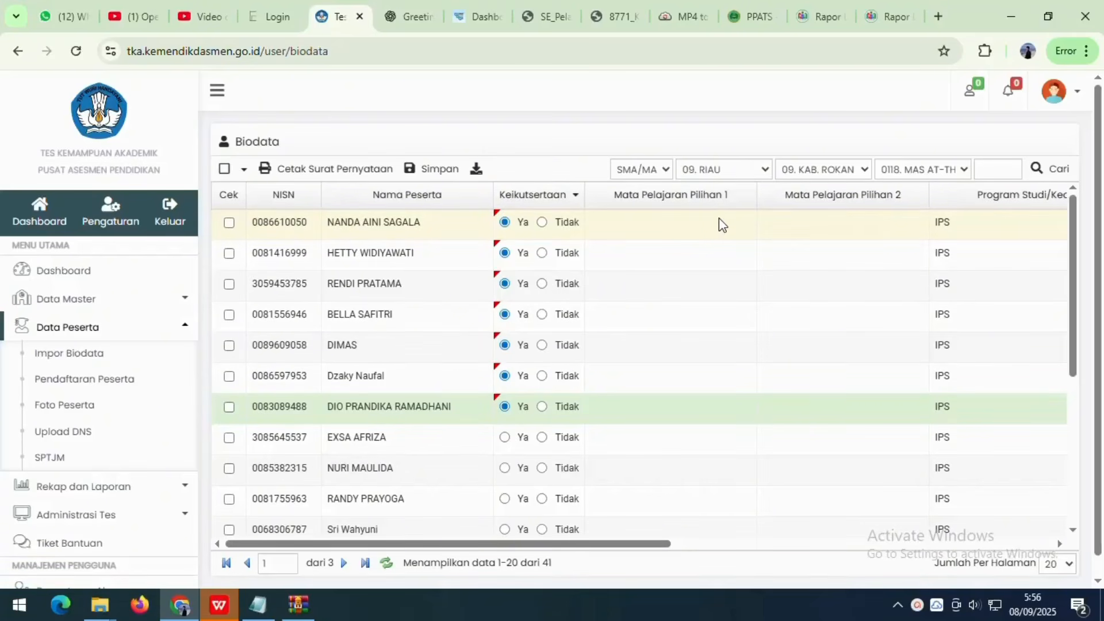
pyautogui.click(684, 228)
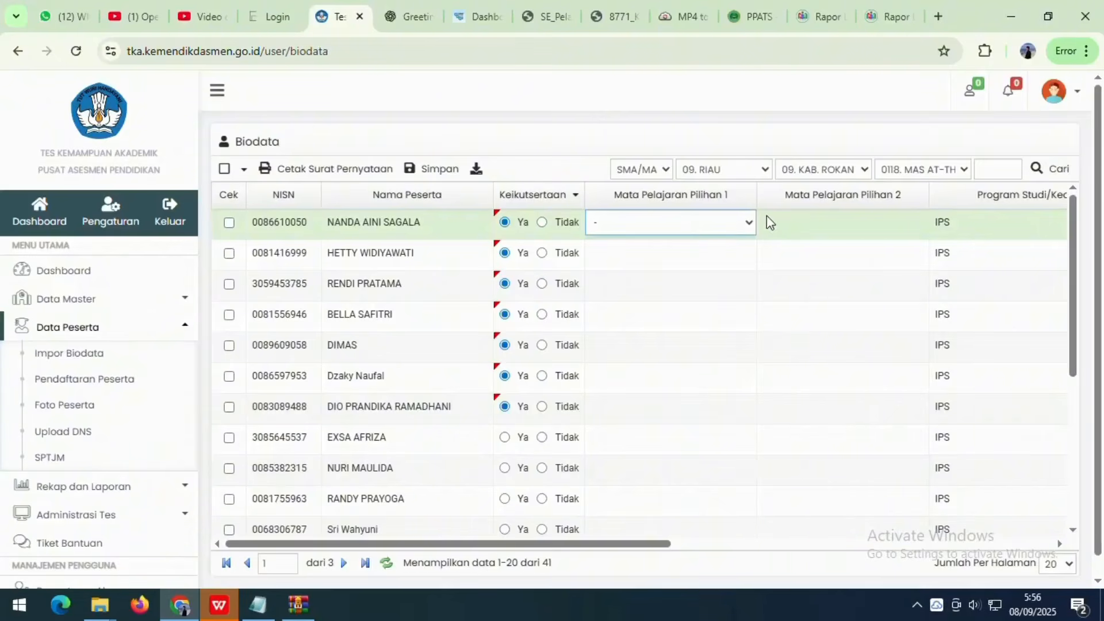
# - Open the first student's Pilihan 1 and Pilihan 2 elective dropdowns and leave both empty
pyautogui.click(744, 221)
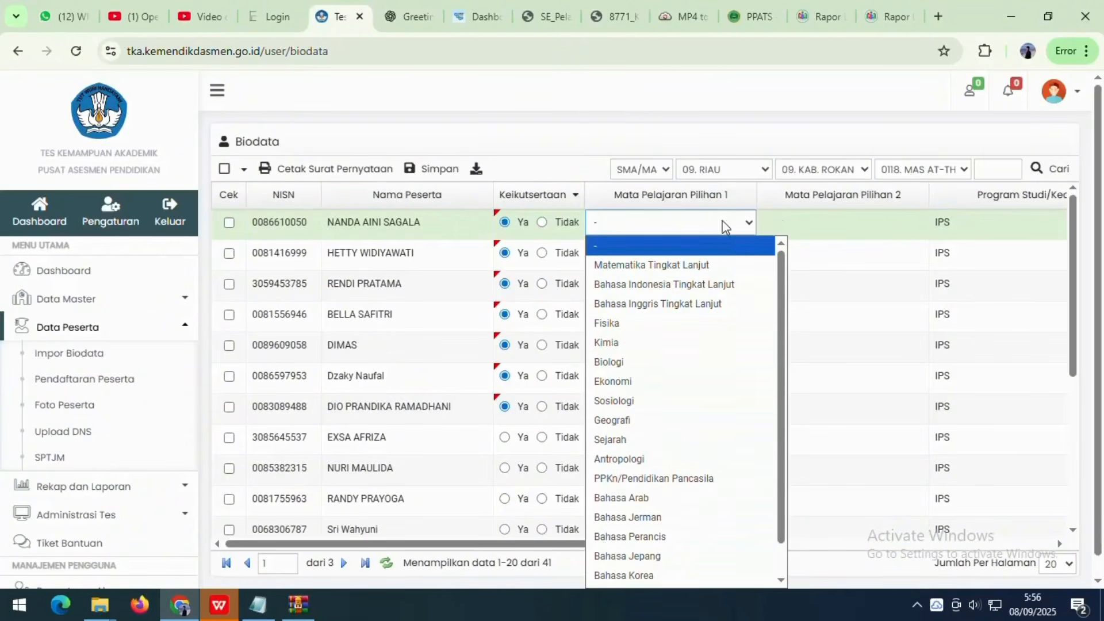
pyautogui.click(726, 245)
pyautogui.click(843, 228)
pyautogui.click(845, 230)
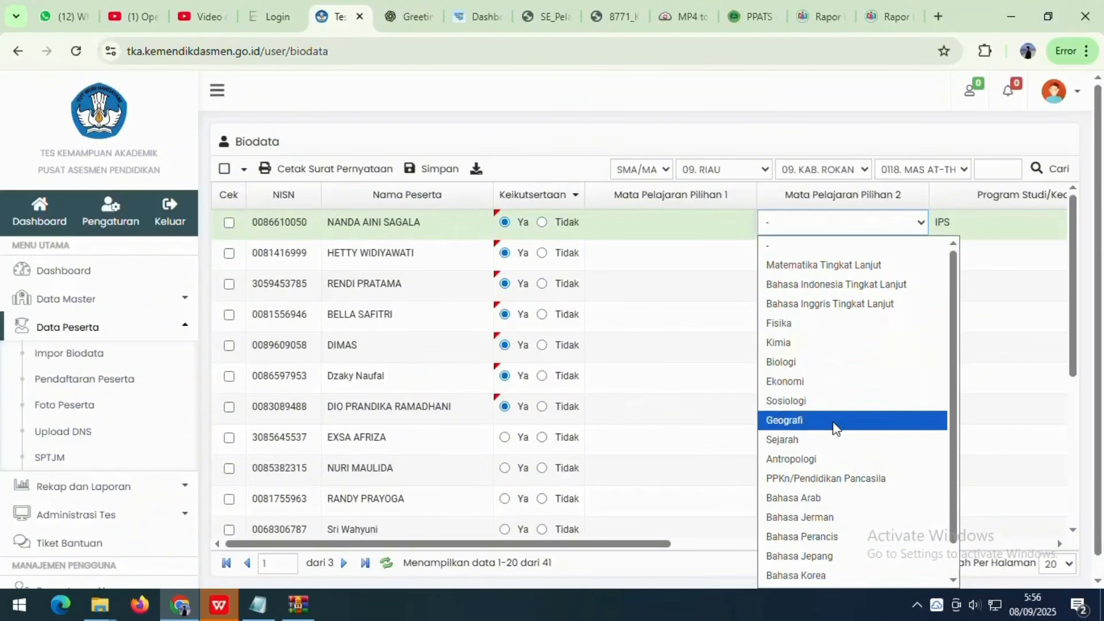
pyautogui.click(835, 249)
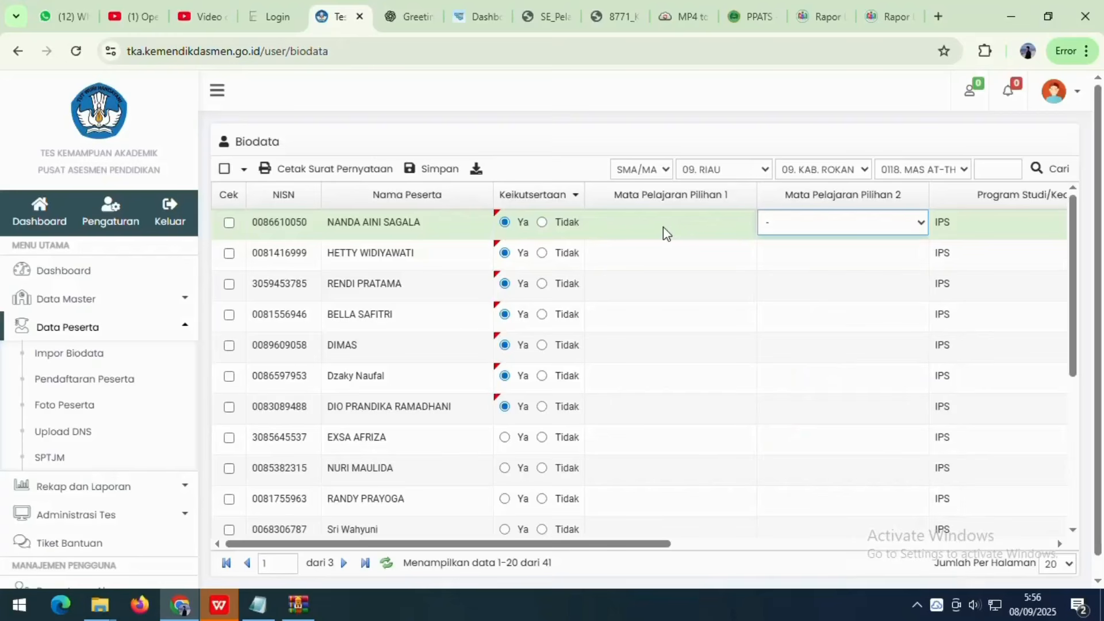
# - Switch to the Kepmendikdasmen guideline PDF and jump to page 25
pyautogui.click(611, 17)
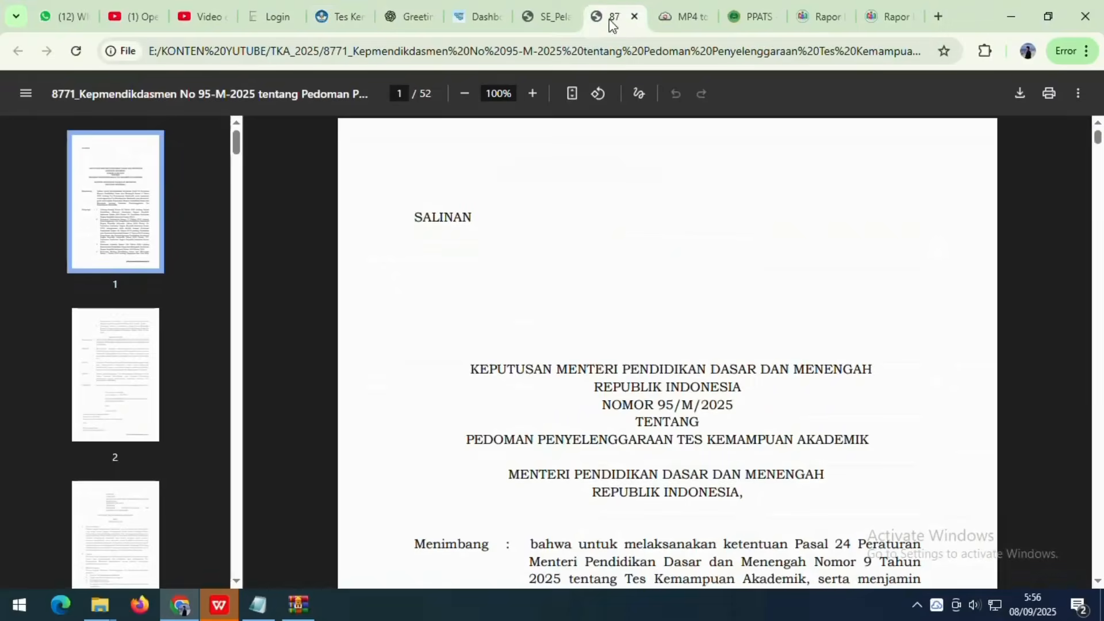
pyautogui.scroll(-2, 498, 255)
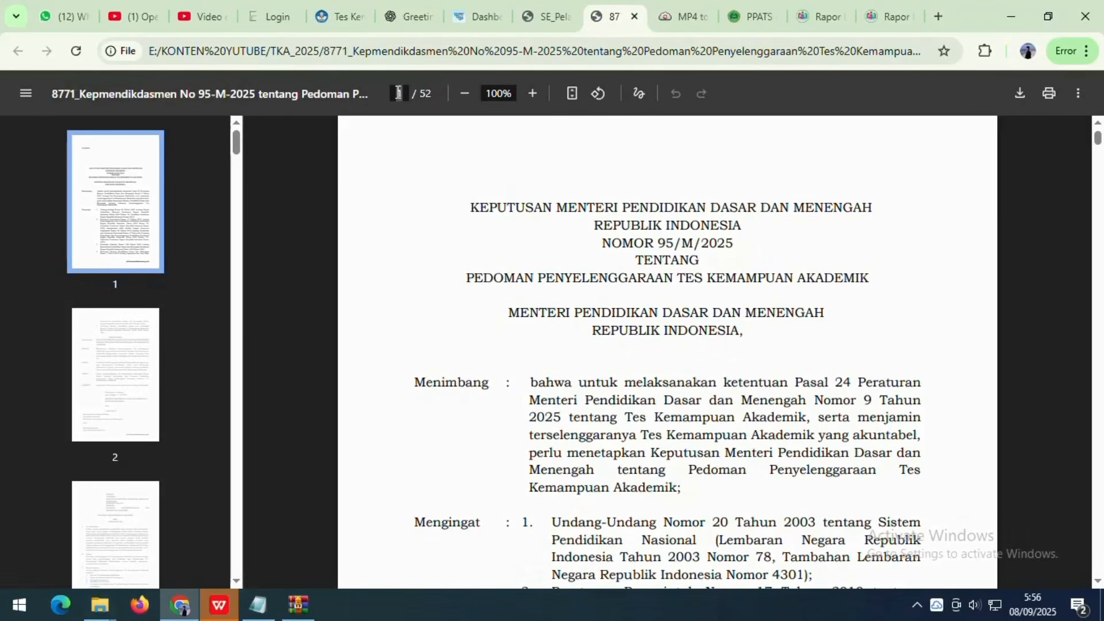
pyautogui.click(398, 92)
pyautogui.write('25')
pyautogui.press('Return')
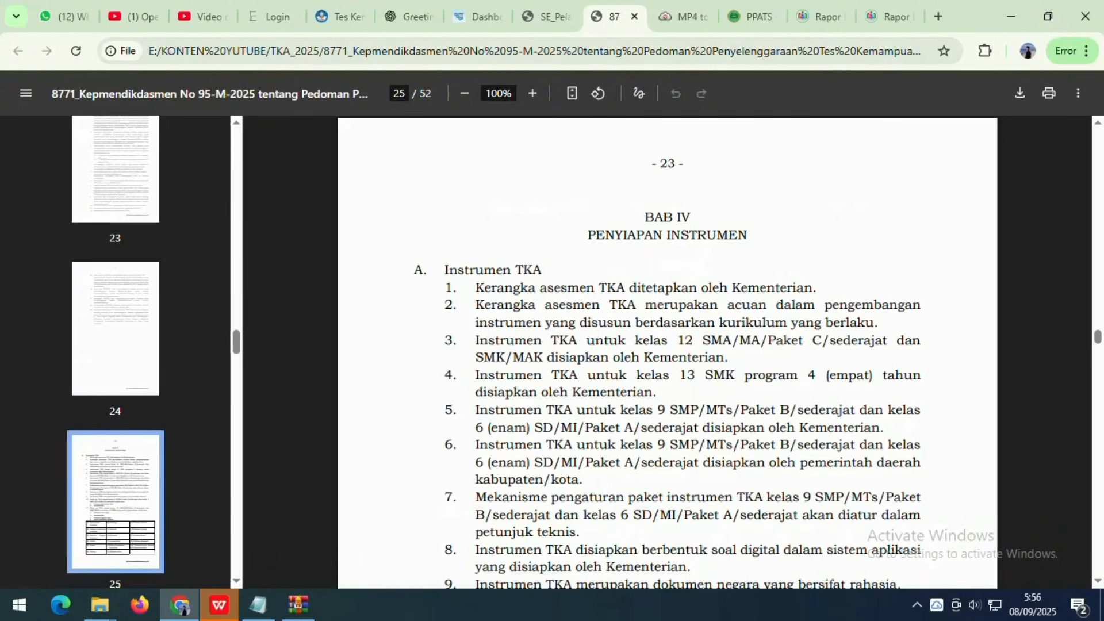
pyautogui.scroll(-10, 667, 351)
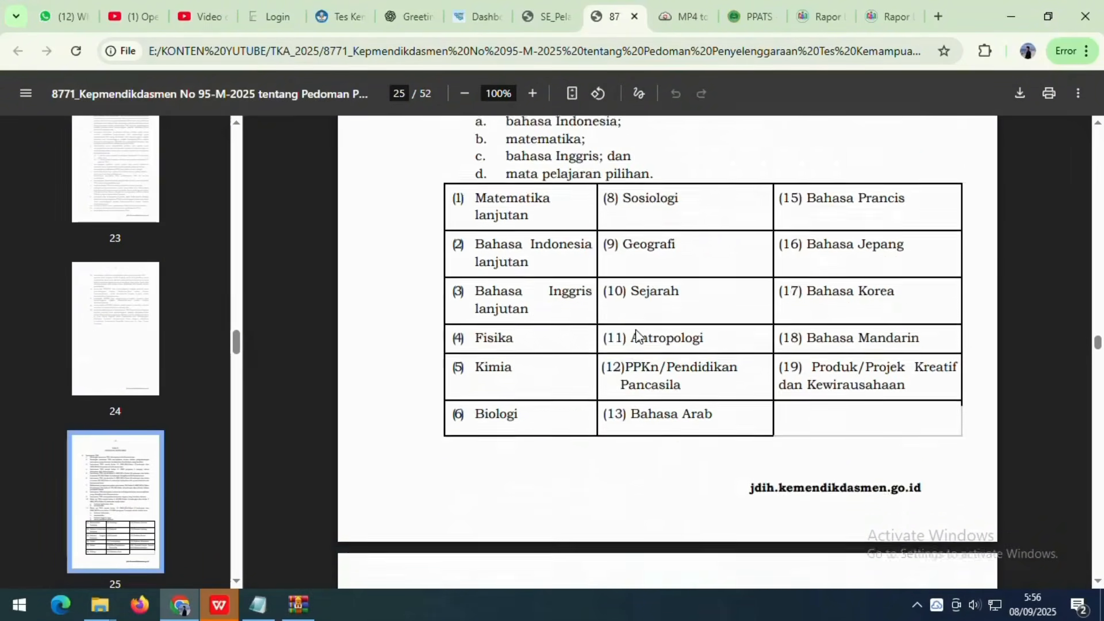
pyautogui.scroll(5, 667, 351)
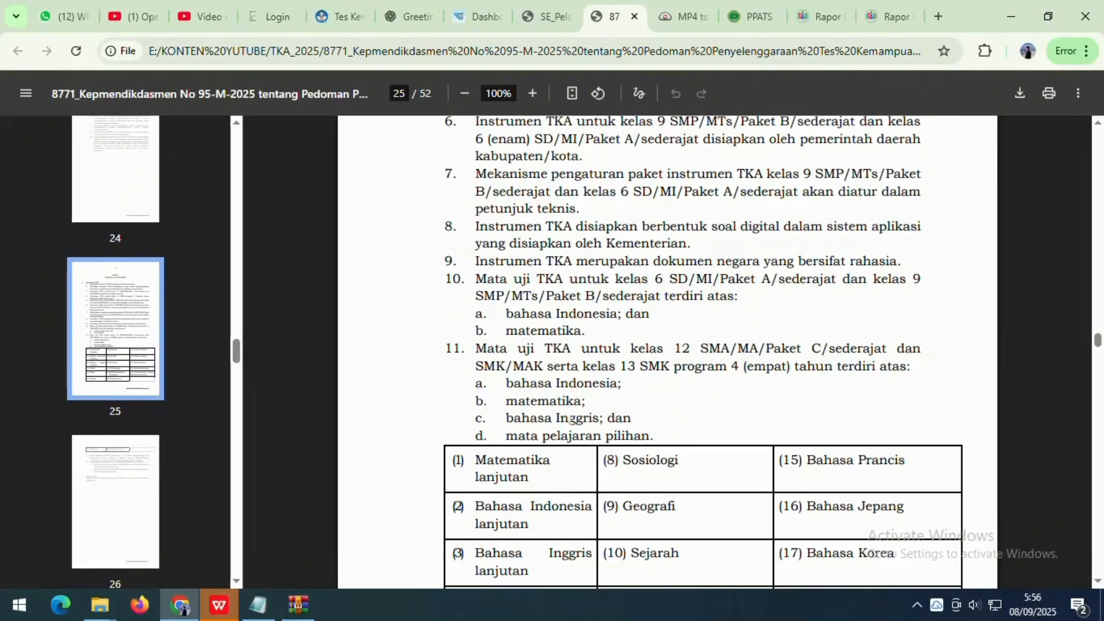
# - Highlight the 19-subject elective table, the elective-choice rule, and (18) Bahasa Mandarin
pyautogui.scroll(-3, 703, 351)
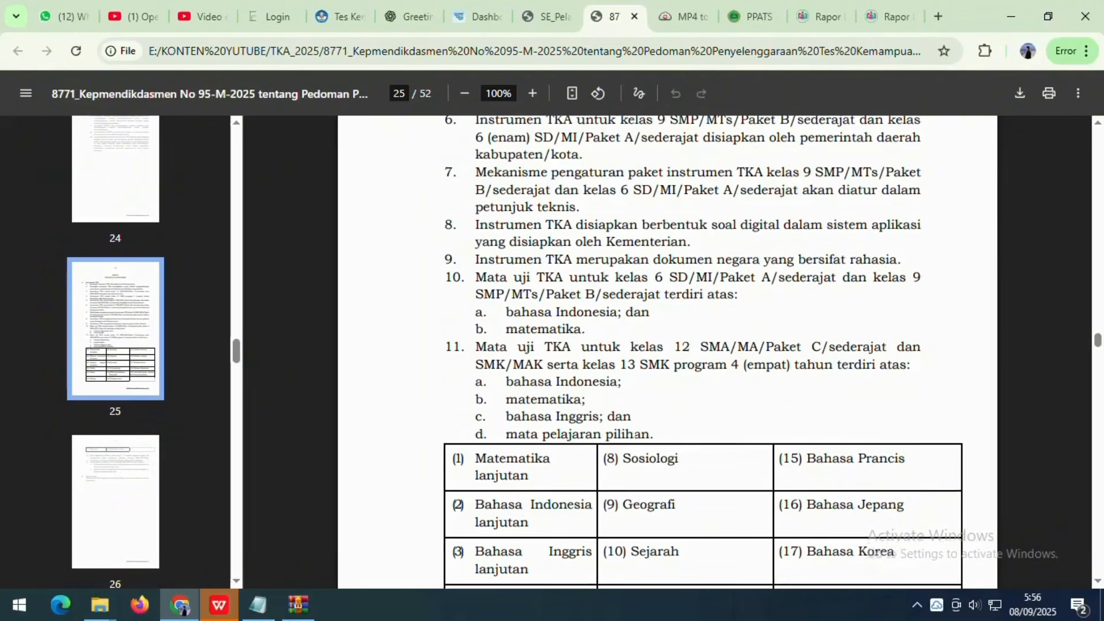
pyautogui.moveTo(475, 298); pyautogui.dragTo(941, 492)
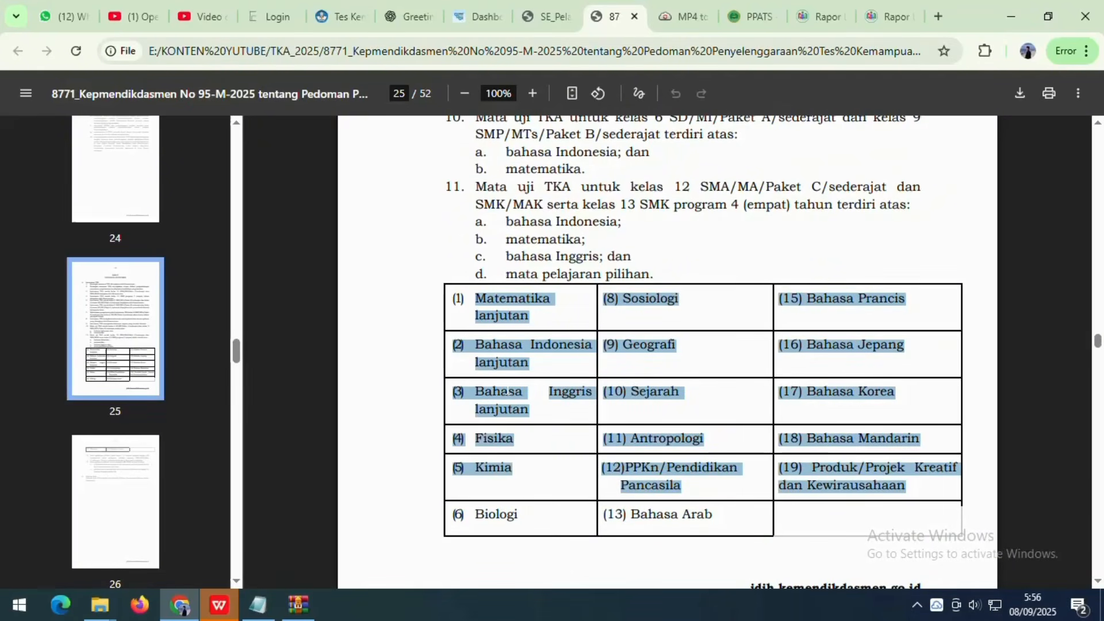
pyautogui.scroll(-7, 509, 392)
pyautogui.scroll(-1, 510, 390)
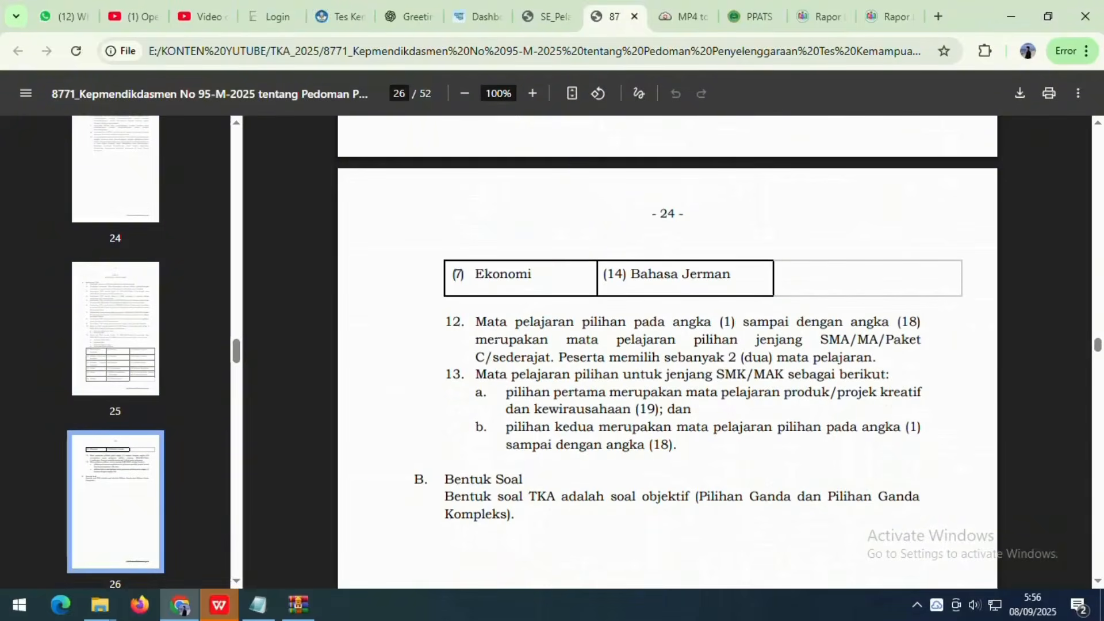
pyautogui.moveTo(476, 322); pyautogui.dragTo(921, 323)
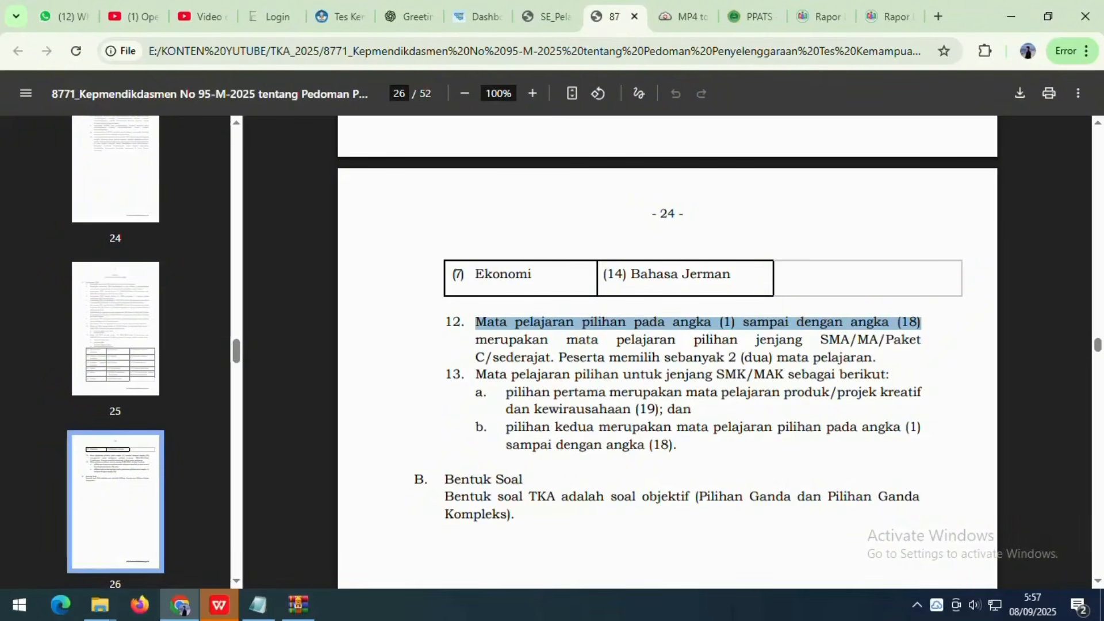
pyautogui.moveTo(878, 358); pyautogui.dragTo(872, 358)
pyautogui.scroll(9, 857, 373)
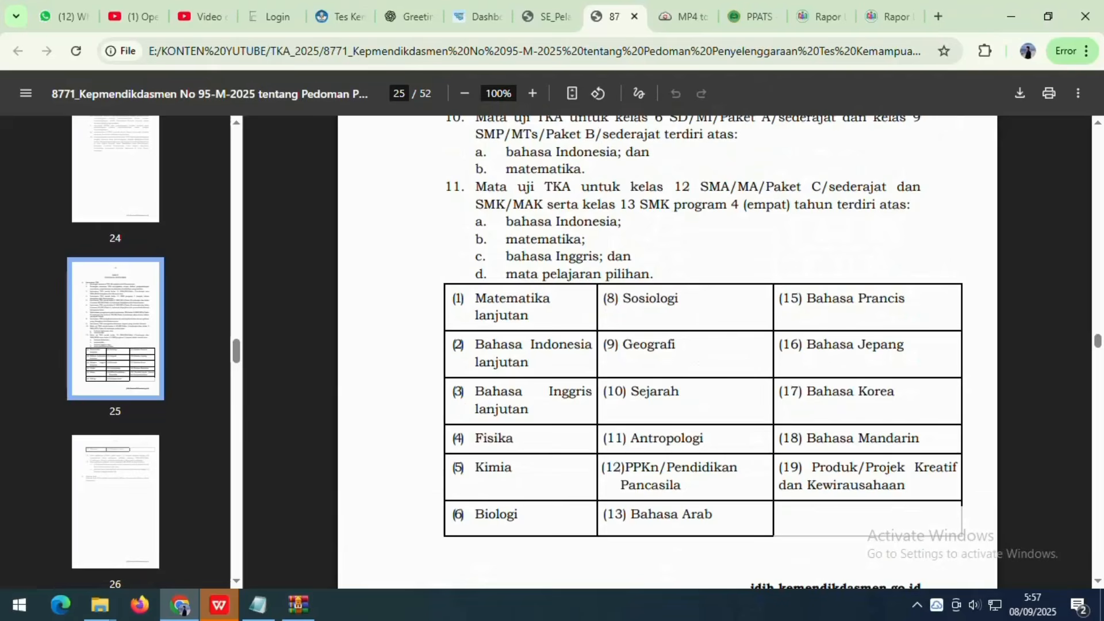
pyautogui.moveTo(922, 440); pyautogui.dragTo(458, 299)
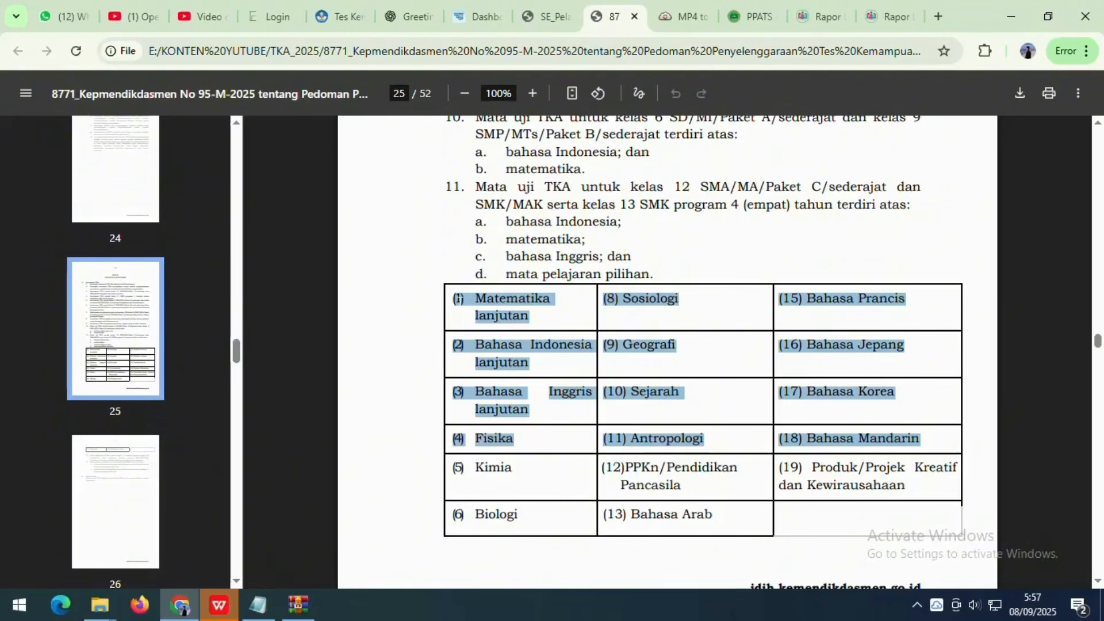
pyautogui.scroll(-5, 653, 326)
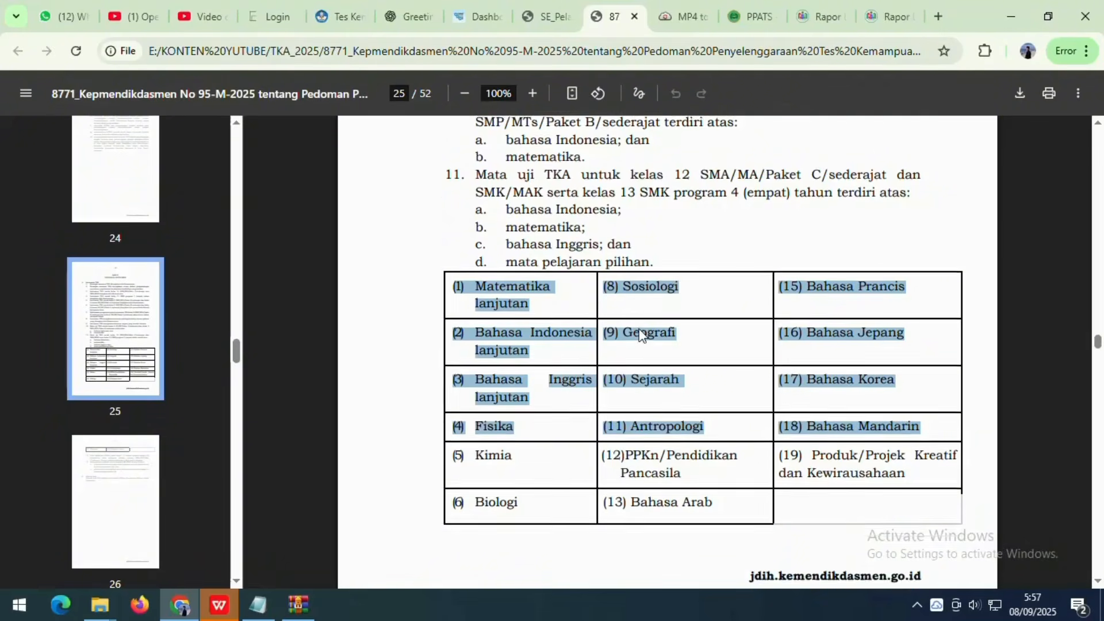
pyautogui.scroll(4, 547, 372)
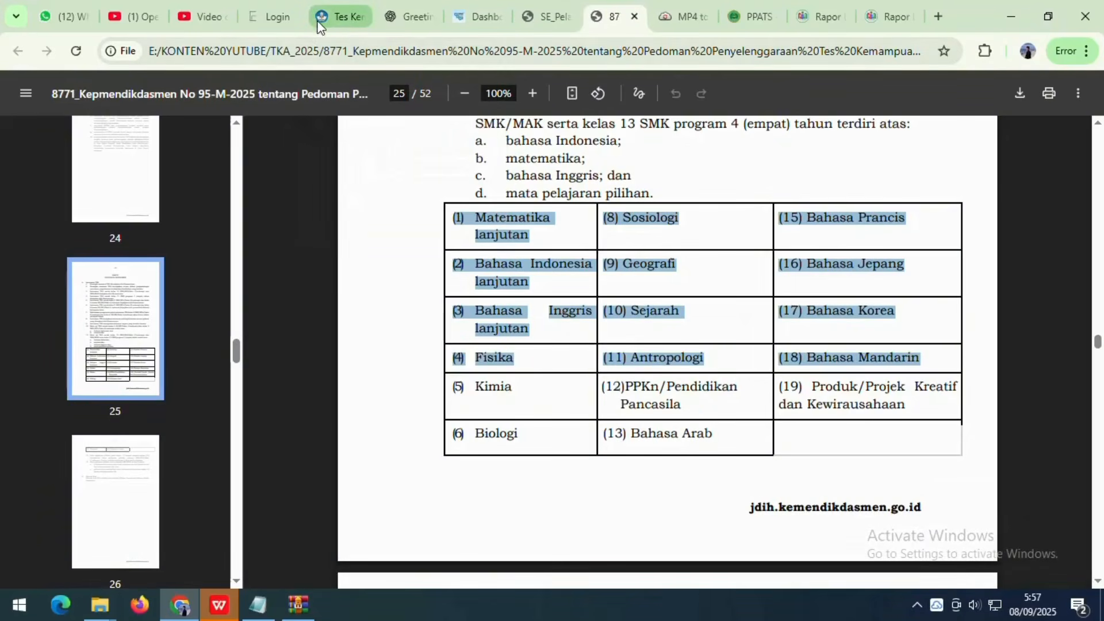
# - Set the first participant's electives to Matematika Tingkat Lanjut and Fisika
pyautogui.click(340, 2)
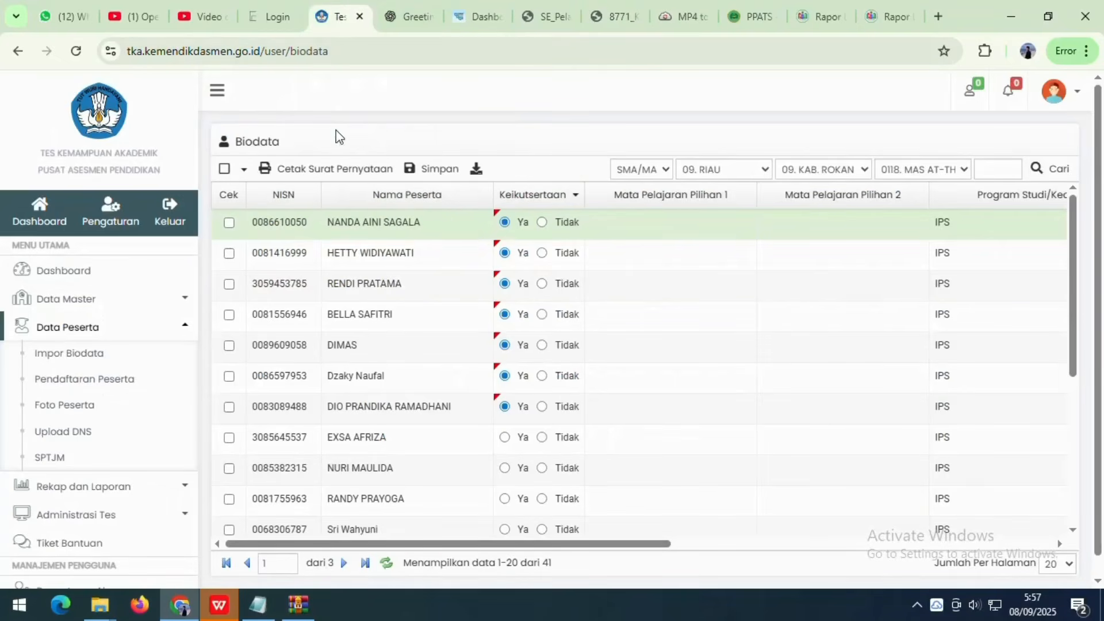
pyautogui.click(692, 219)
pyautogui.click(746, 223)
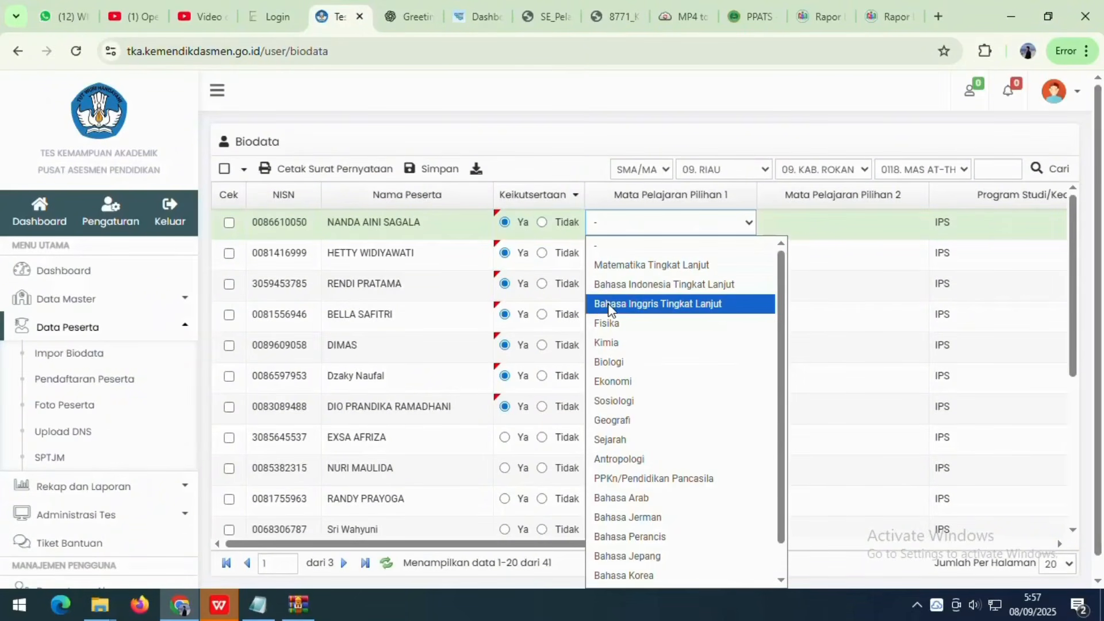
pyautogui.click(673, 267)
pyautogui.click(819, 223)
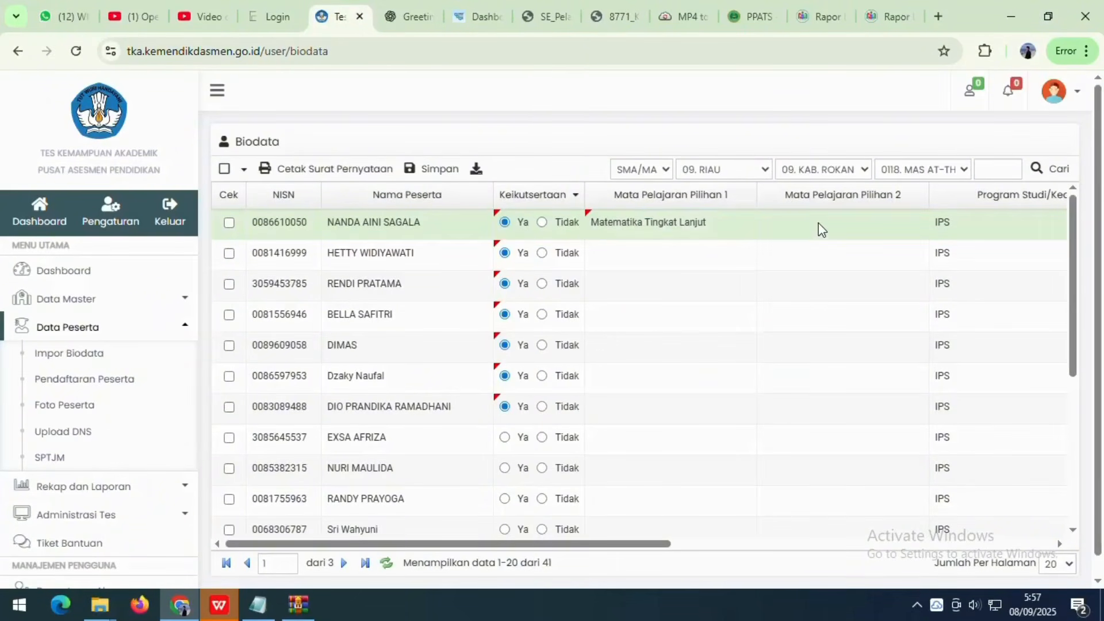
pyautogui.click(893, 226)
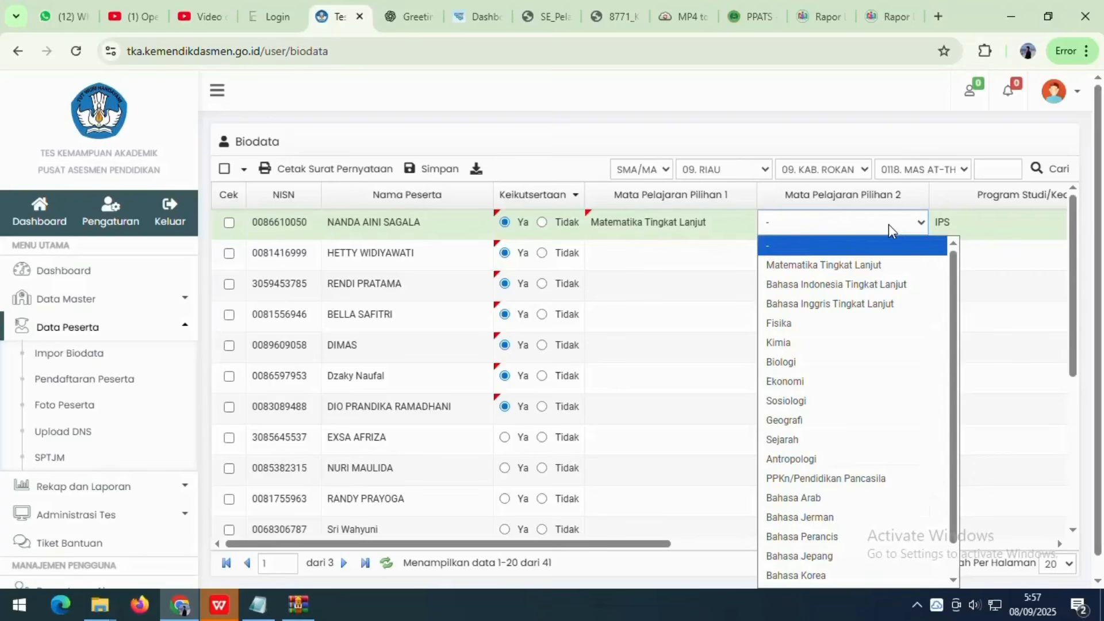
pyautogui.click(802, 328)
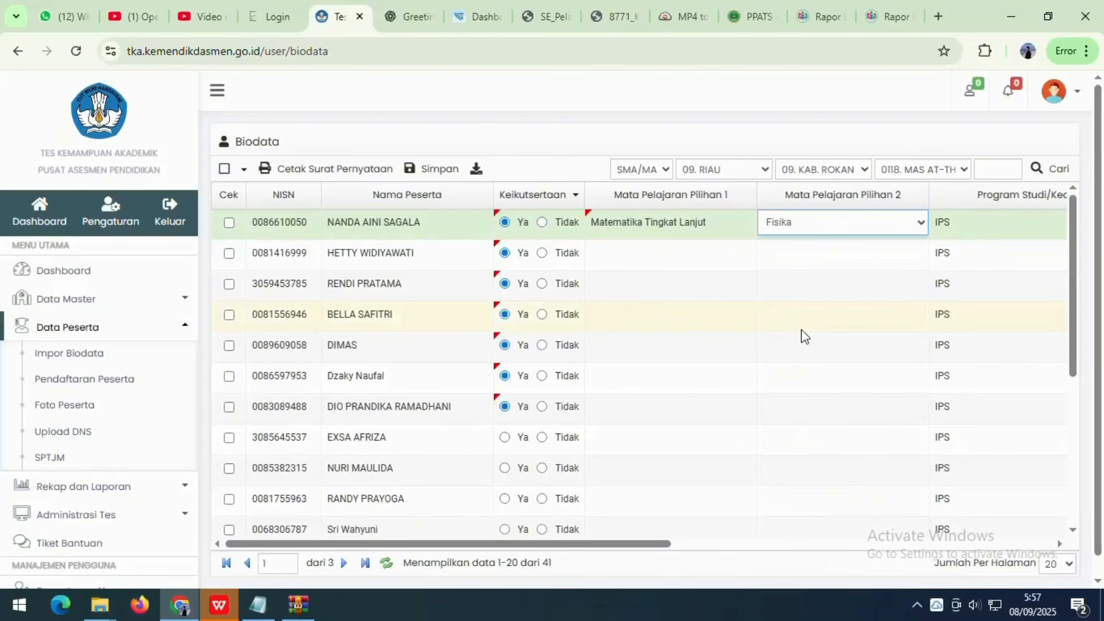
# - Set the second participant's electives to Bahasa Indonesia Tingkat Lanjut and Biologi
pyautogui.click(636, 249)
pyautogui.click(733, 260)
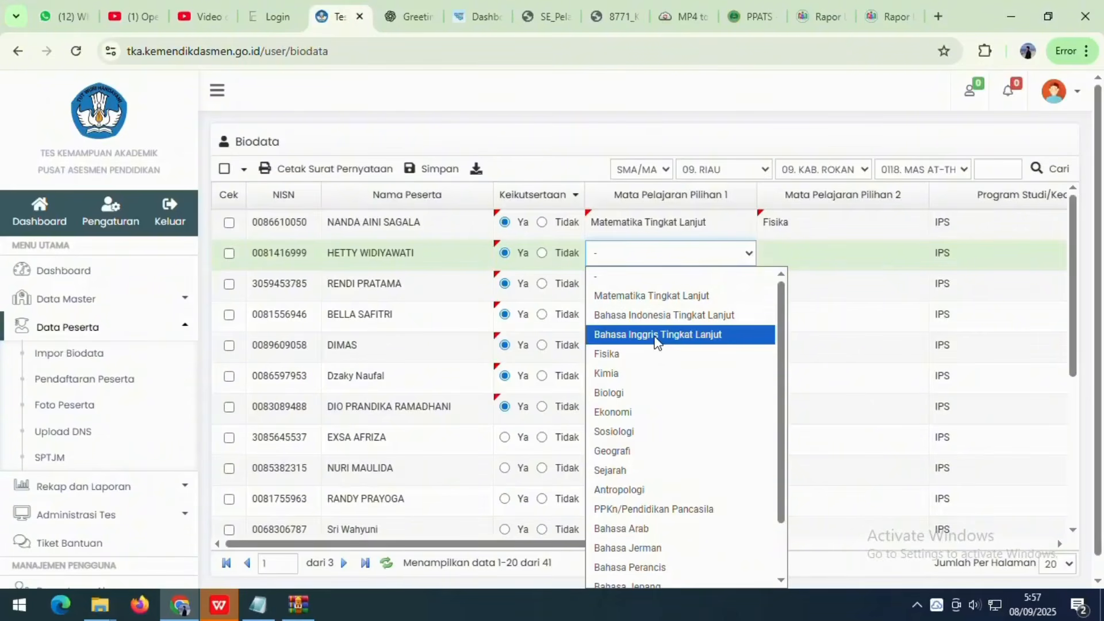
pyautogui.click(665, 316)
pyautogui.click(806, 254)
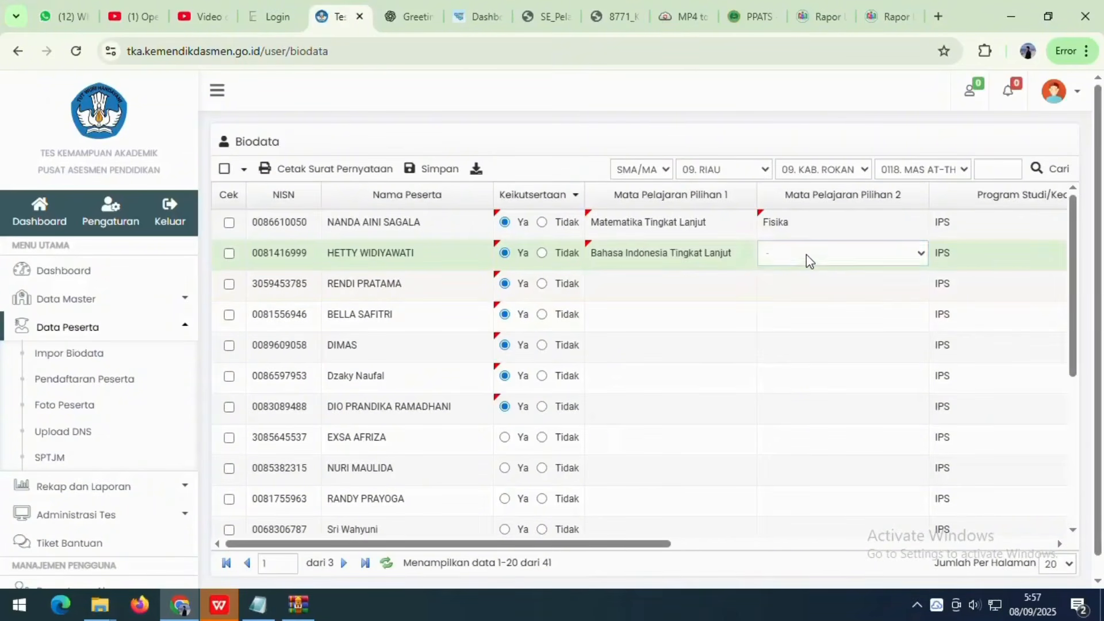
pyautogui.click(918, 259)
pyautogui.click(786, 392)
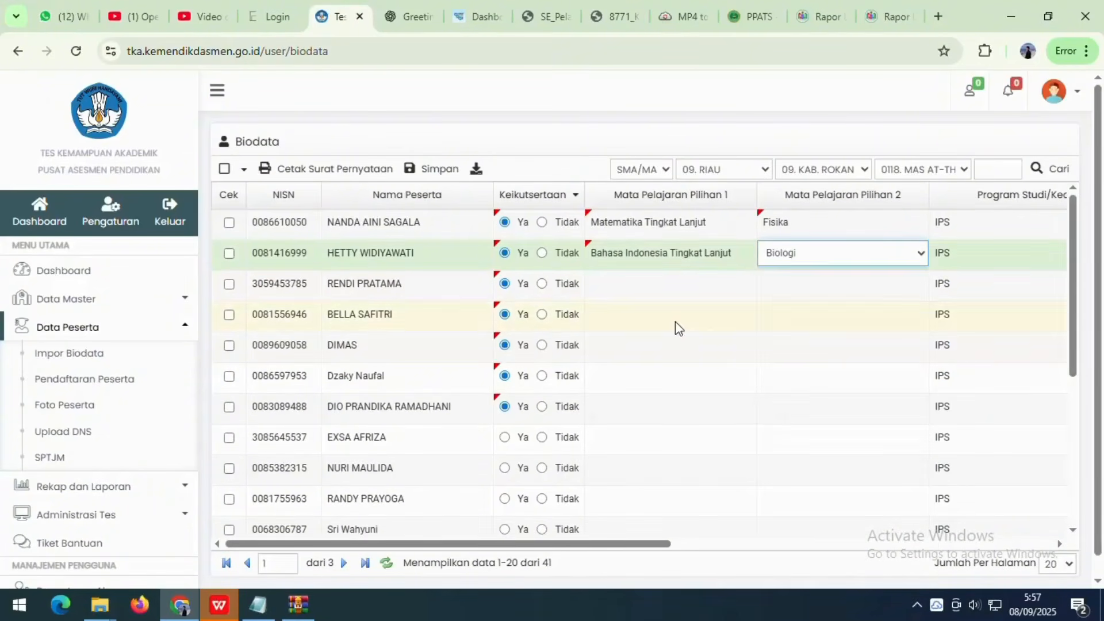
pyautogui.click(736, 285)
# - Begin editing the third participant's first elective, then switch to the guideline PDF
pyautogui.click(692, 312)
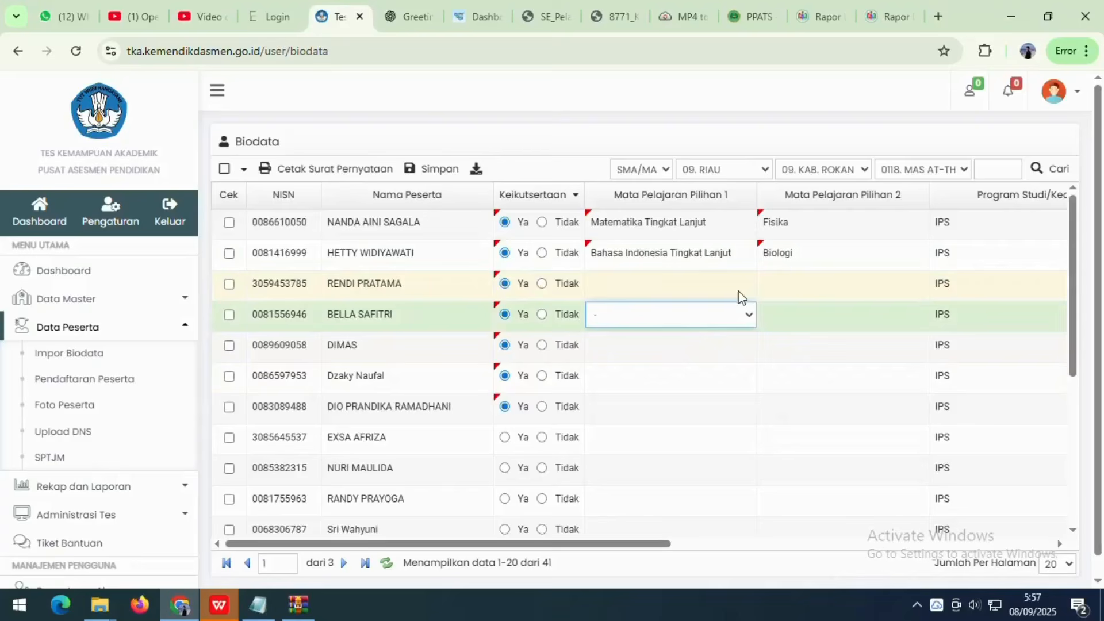
pyautogui.click(665, 260)
pyautogui.click(589, 287)
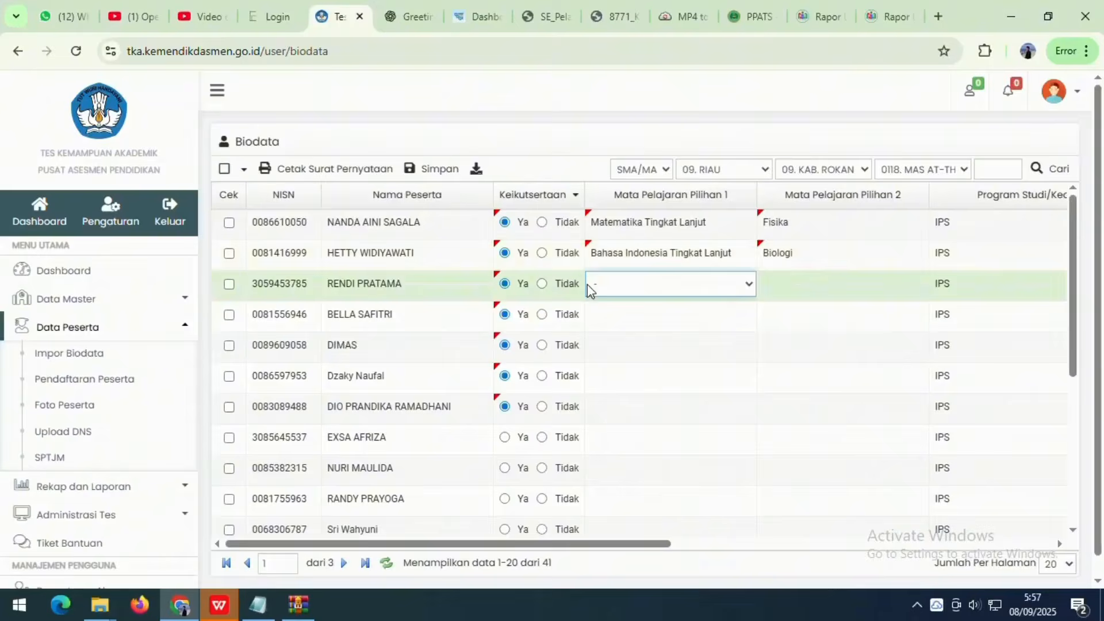
pyautogui.click(412, 16)
pyautogui.click(612, 16)
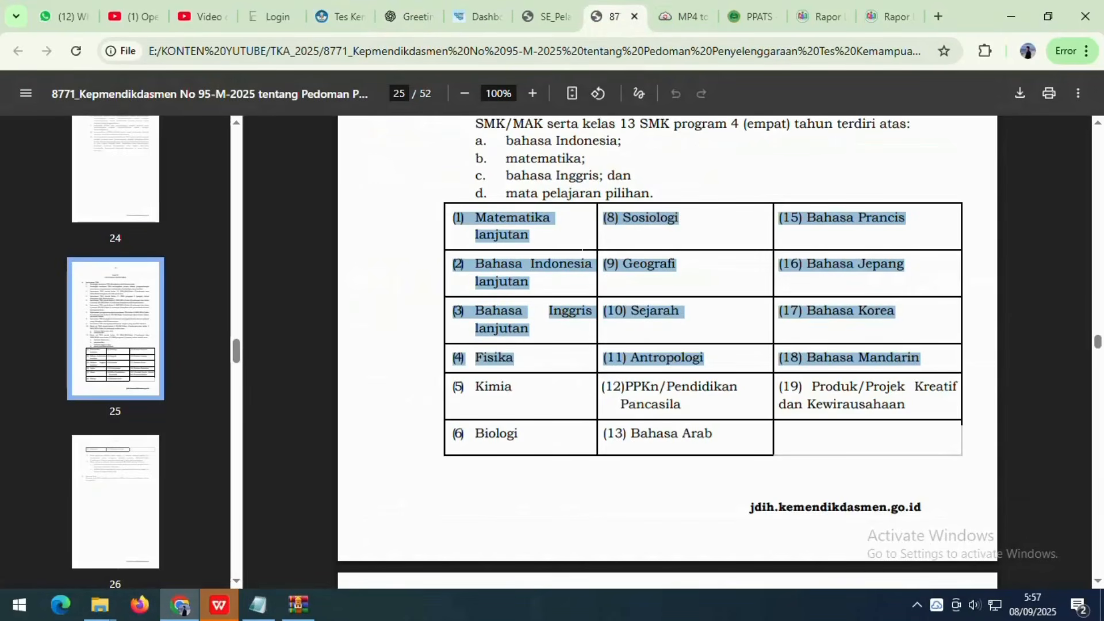
# - Highlight the page 26 SMK/MAK elective rules in items 13, 13a and 13b, then return to Biodata
pyautogui.click(578, 271)
pyautogui.scroll(-5, 578, 274)
pyautogui.scroll(-4, 572, 276)
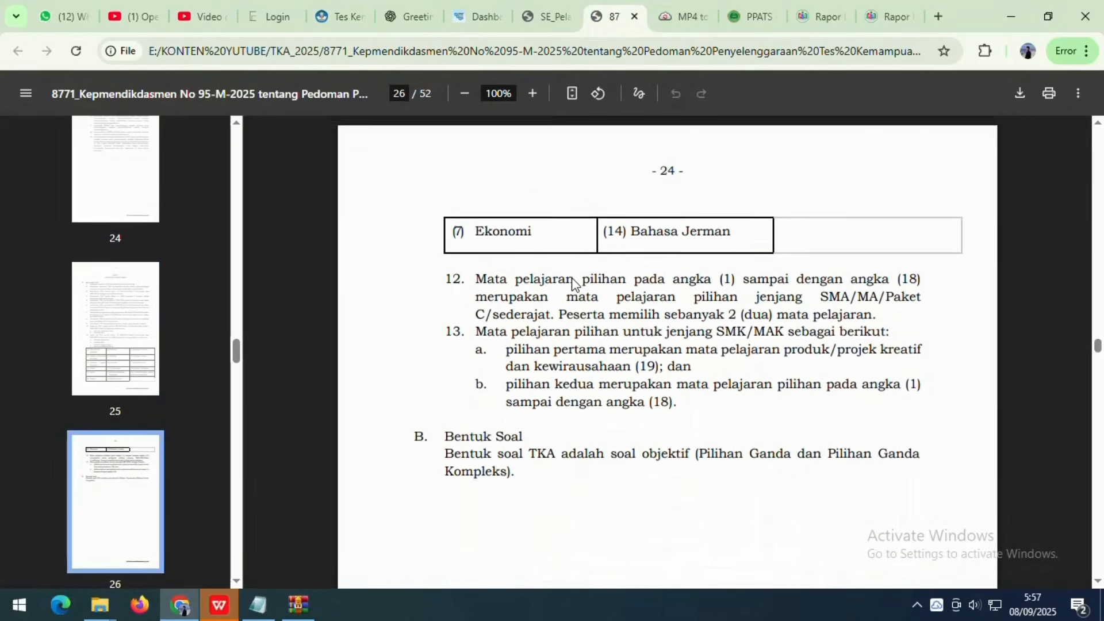
pyautogui.moveTo(475, 294); pyautogui.dragTo(890, 294)
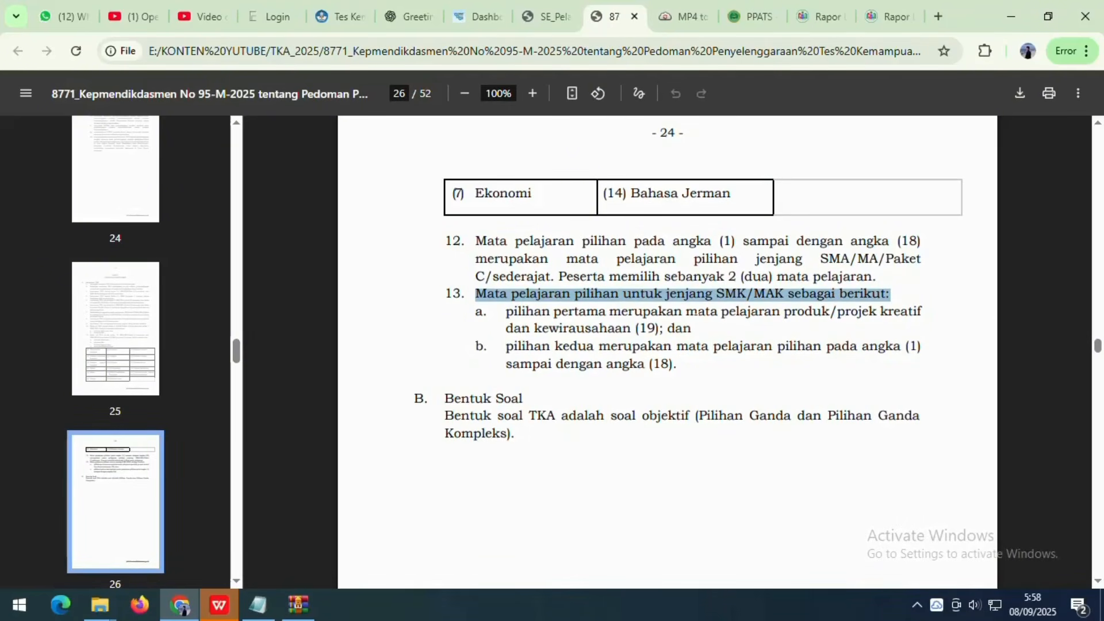
pyautogui.moveTo(506, 311); pyautogui.dragTo(780, 311)
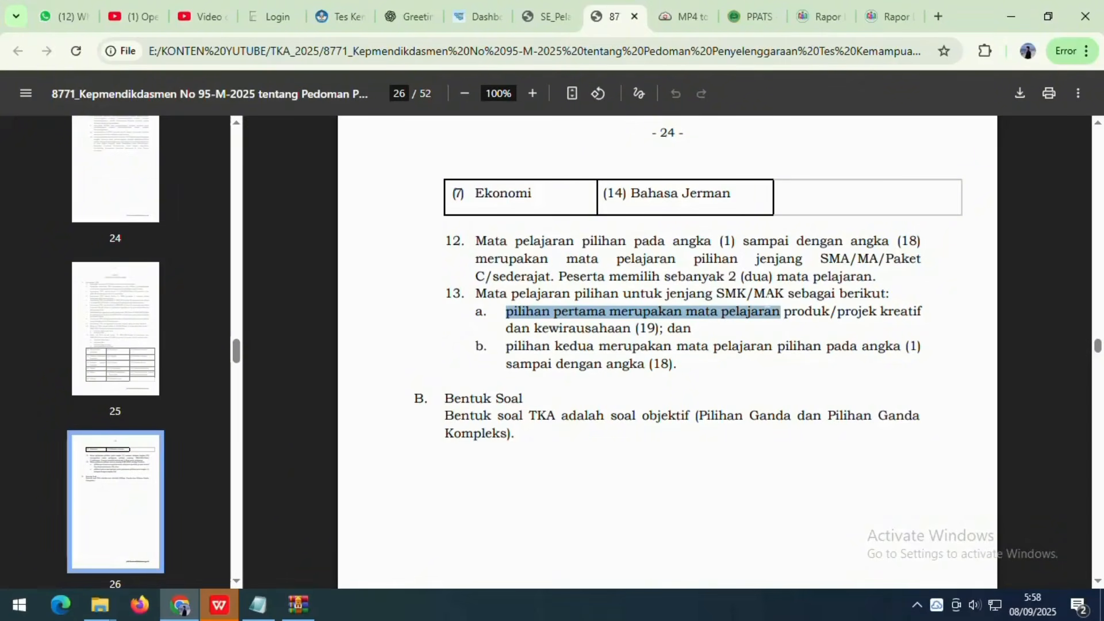
pyautogui.click(783, 312)
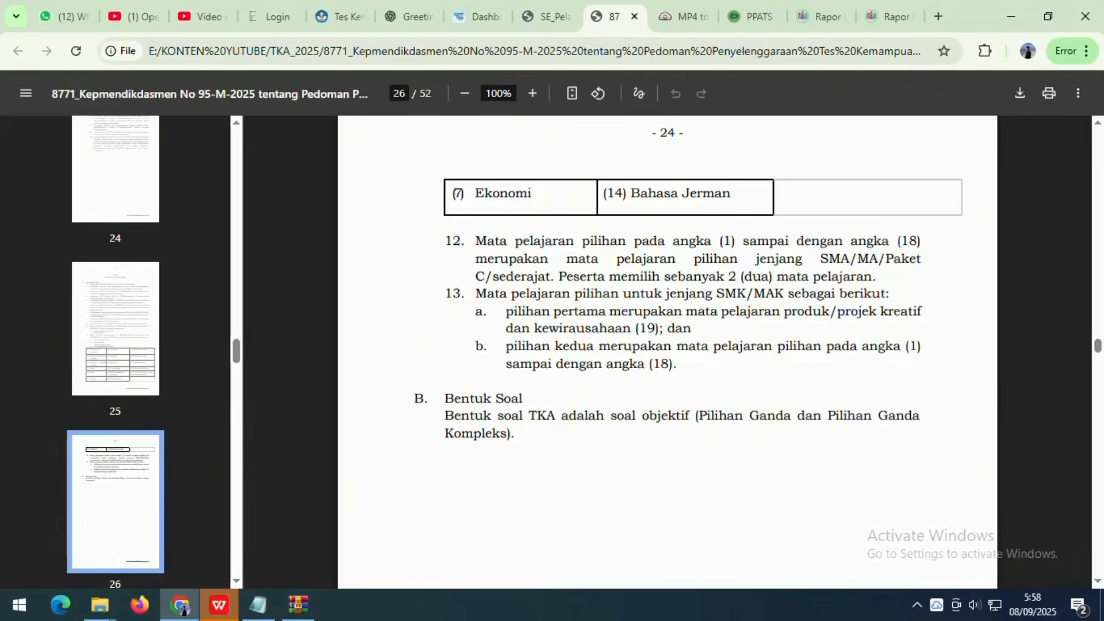
pyautogui.moveTo(622, 329); pyautogui.dragTo(691, 329)
pyautogui.moveTo(506, 312); pyautogui.dragTo(599, 312)
pyautogui.moveTo(507, 348); pyautogui.dragTo(872, 347)
pyautogui.click(689, 354)
pyautogui.scroll(4, 689, 354)
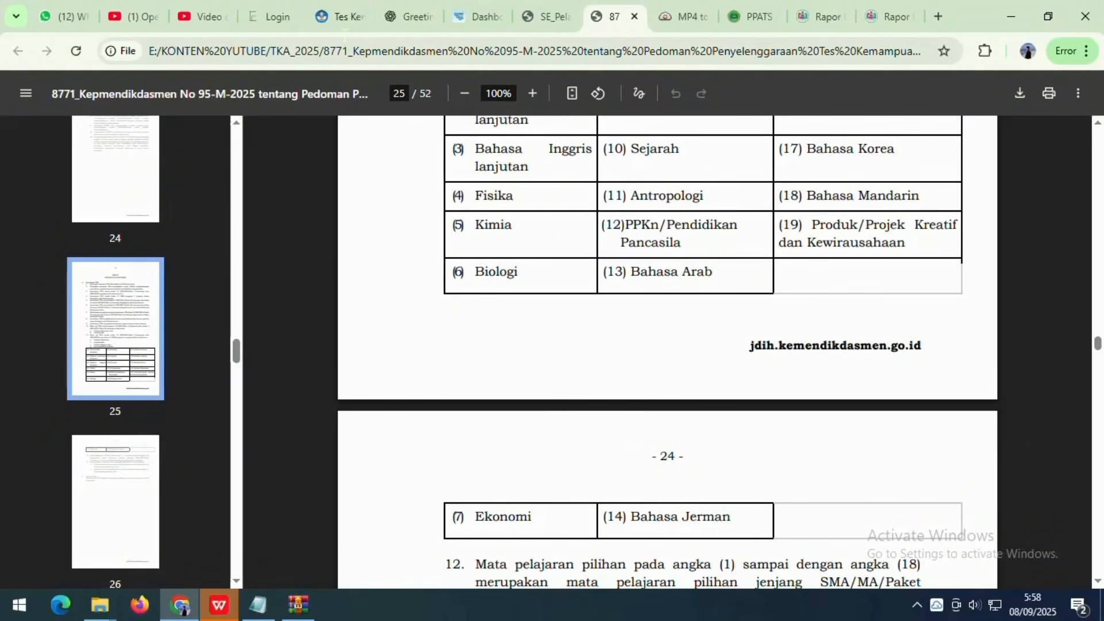
pyautogui.click(336, 5)
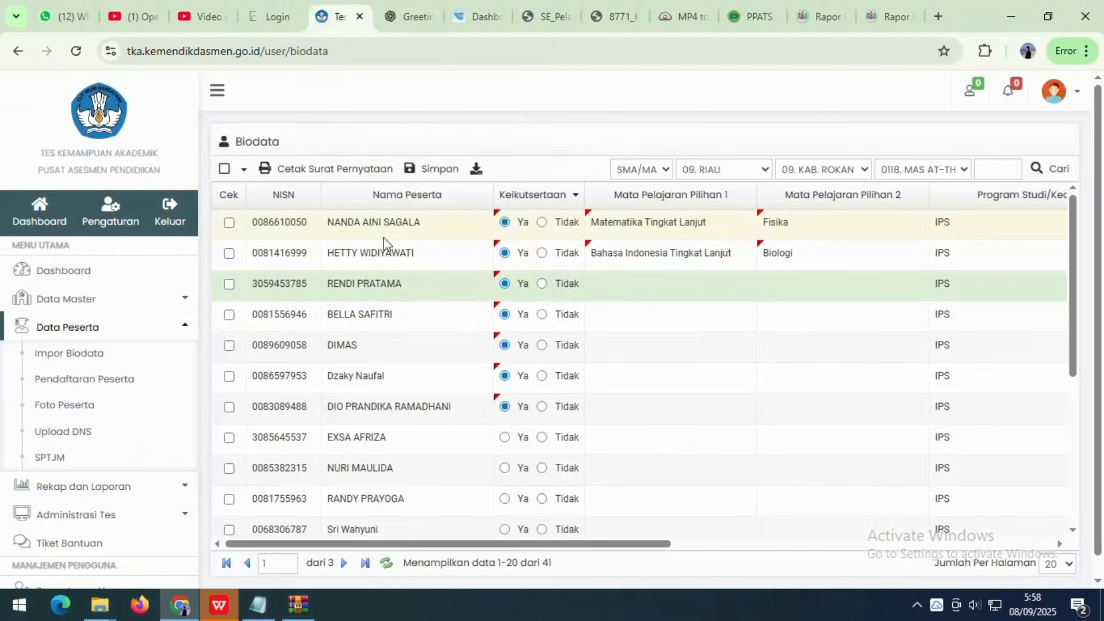
# - Set row 3 electives to Produk/Projek Kreatif dan Kewirausahaan and Biologi
pyautogui.click(613, 287)
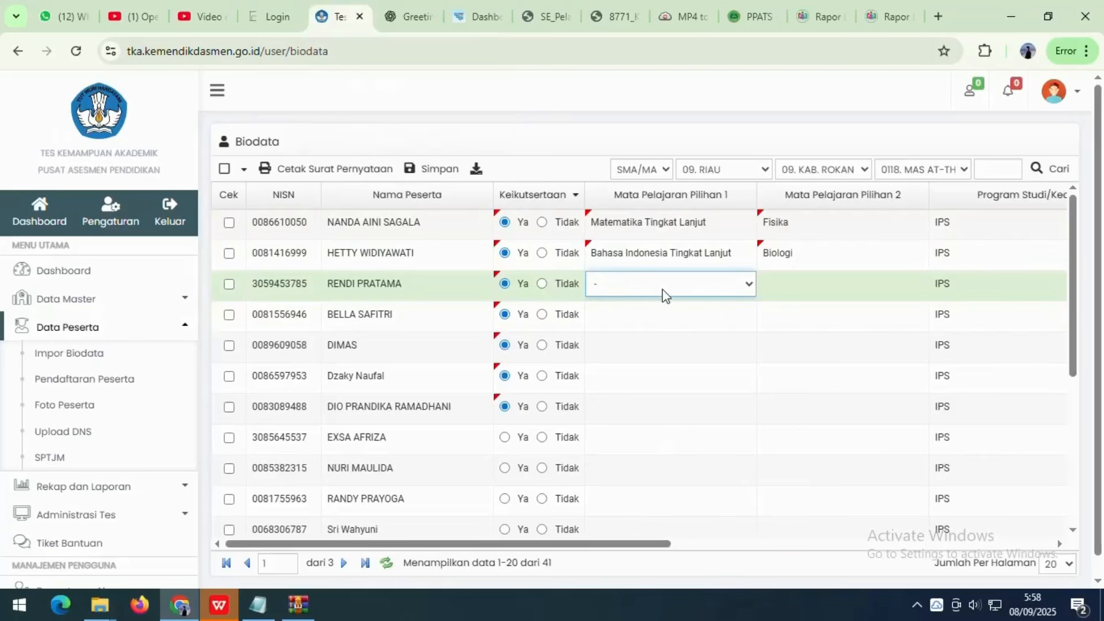
pyautogui.click(745, 286)
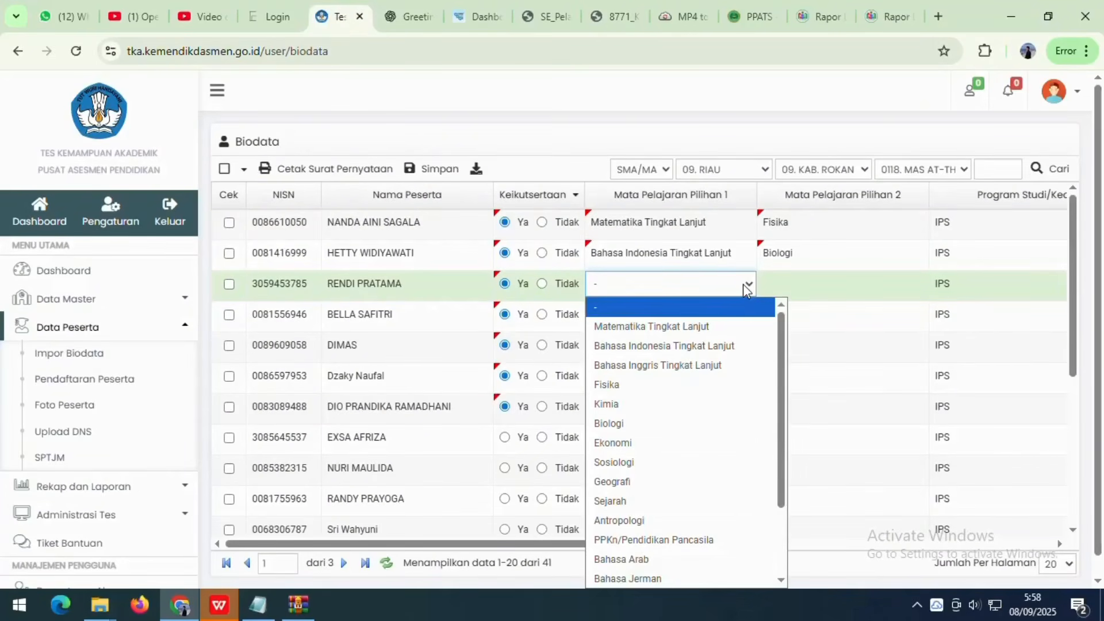
pyautogui.scroll(-2, 632, 518)
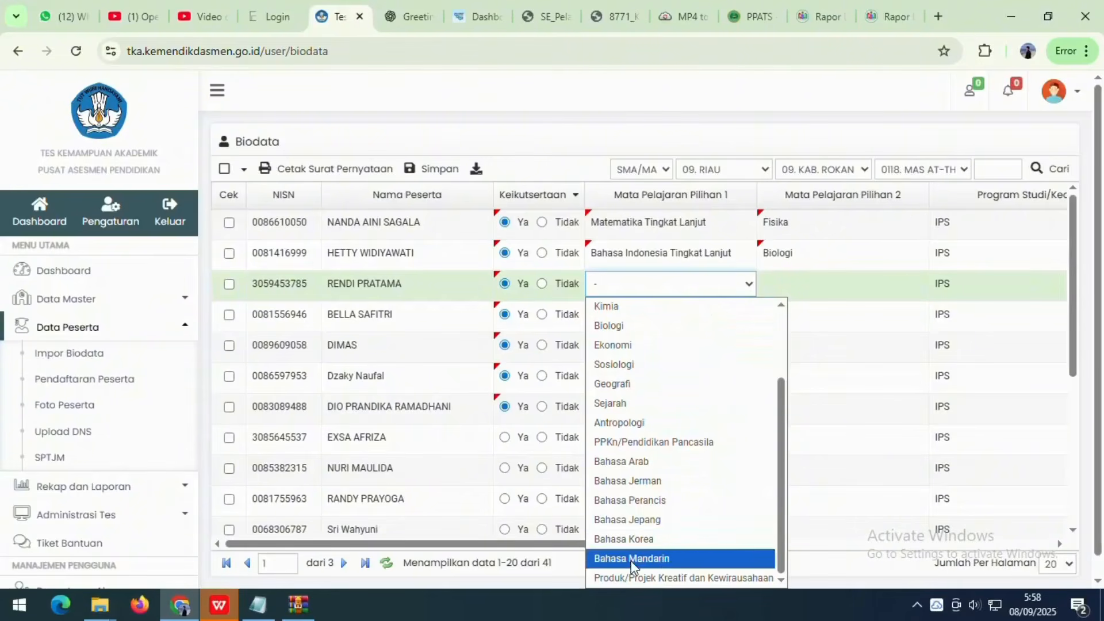
pyautogui.click(633, 577)
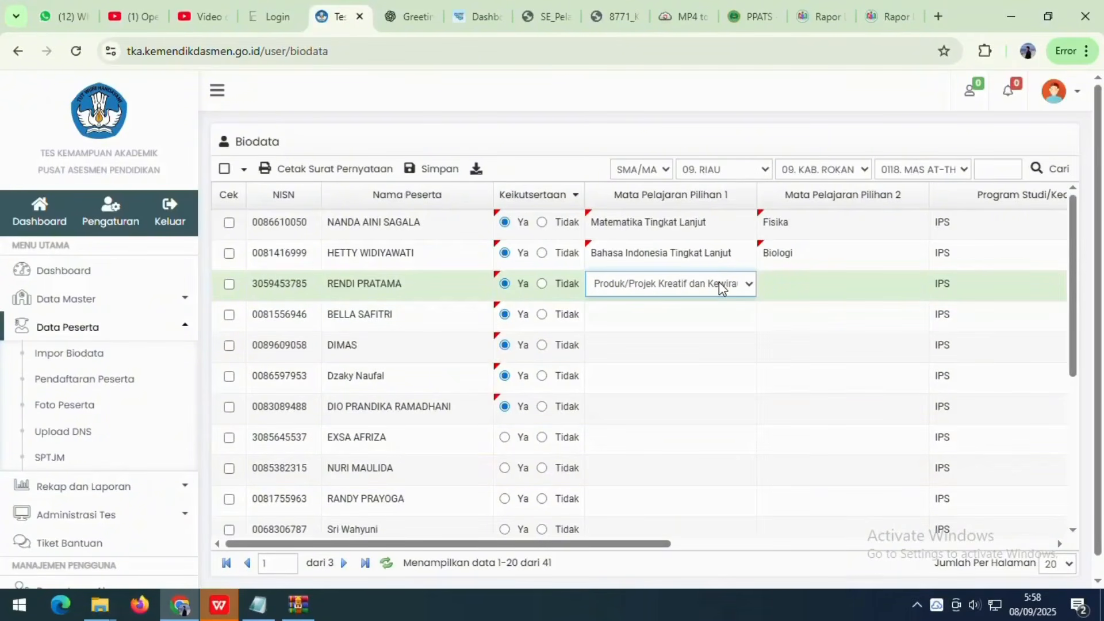
pyautogui.click(822, 285)
pyautogui.click(912, 285)
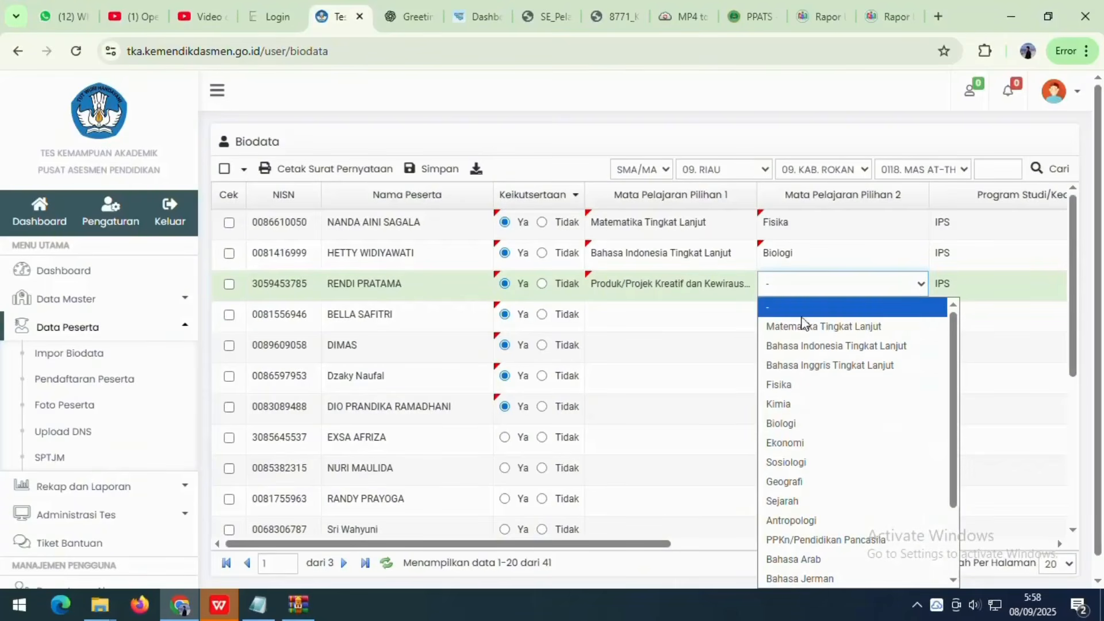
pyautogui.click(787, 425)
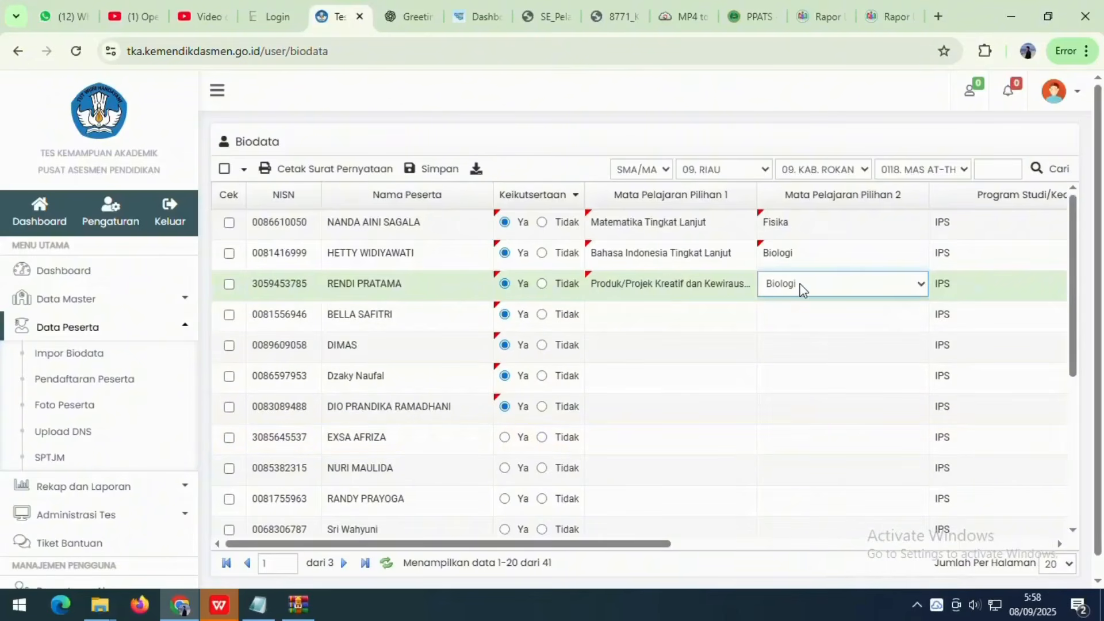
# - Highlight the page 25 elective subject table in the guideline PDF, then return to Biodata
pyautogui.click(612, 16)
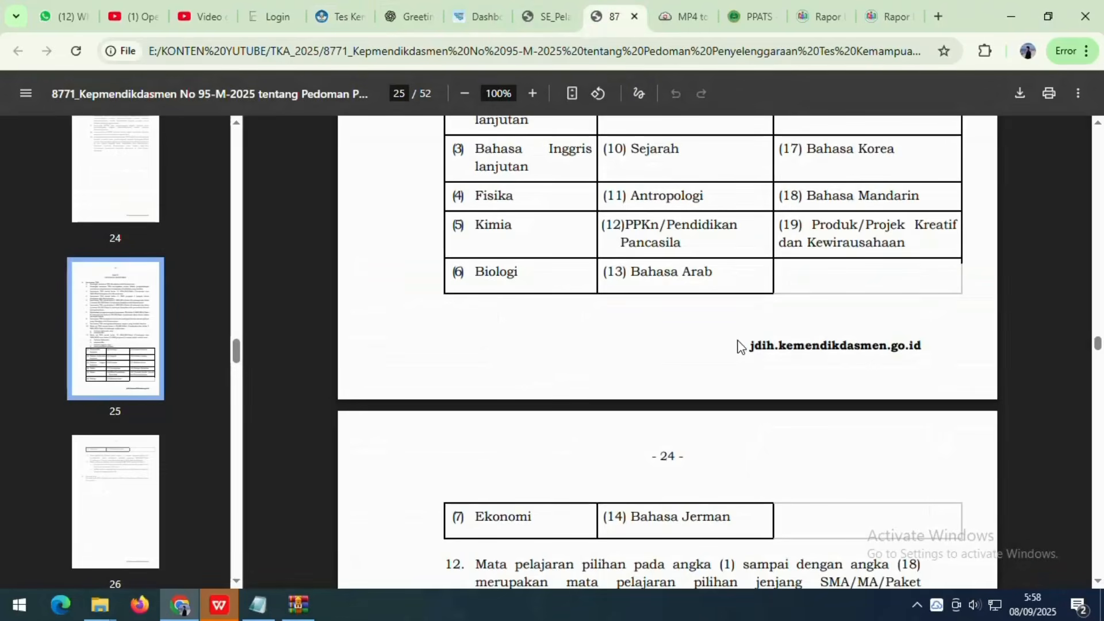
pyautogui.scroll(2, 667, 345)
pyautogui.moveTo(475, 218); pyautogui.dragTo(942, 347)
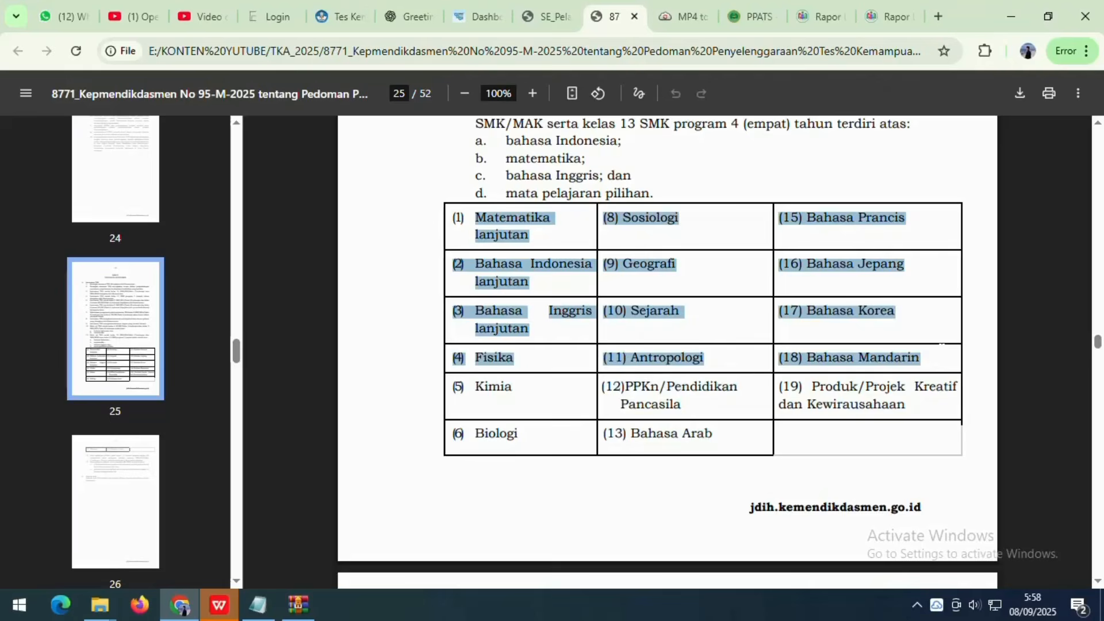
pyautogui.click(737, 343)
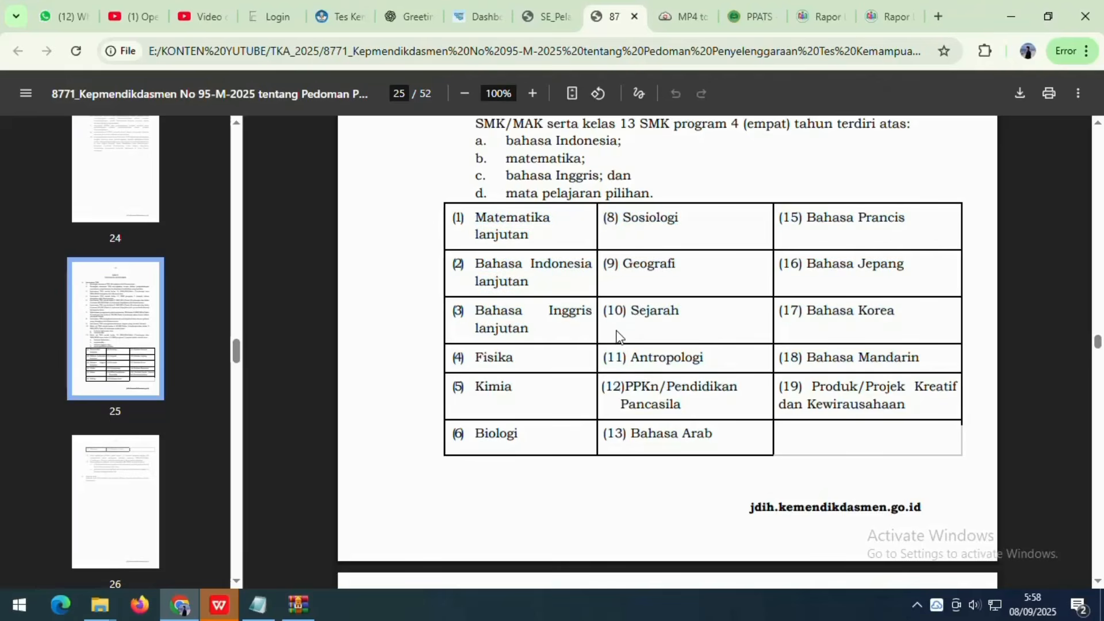
pyautogui.click(339, 16)
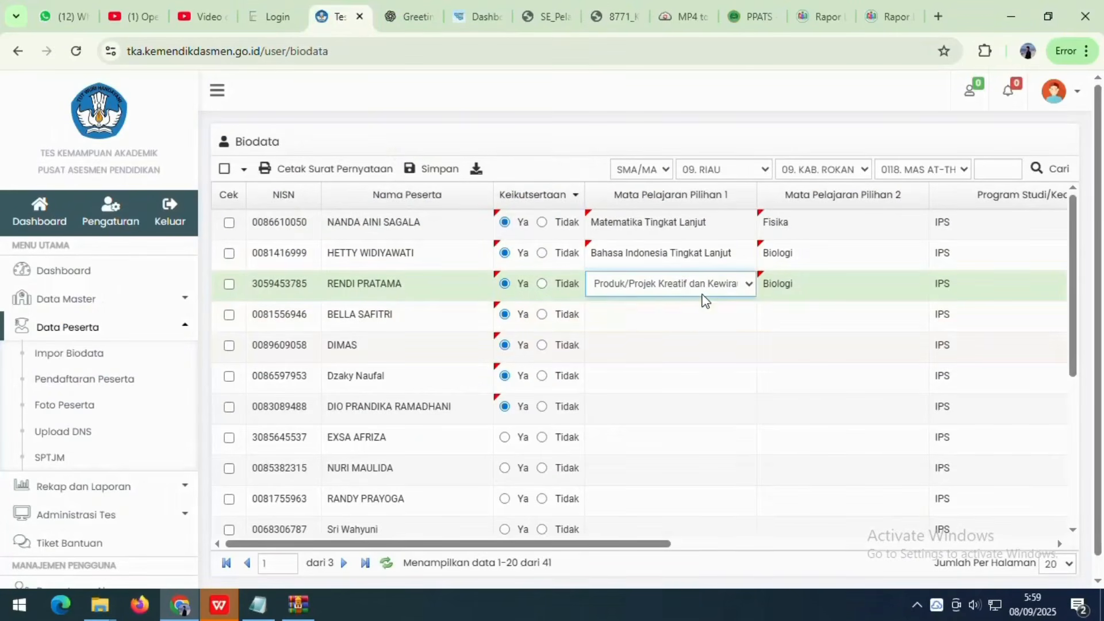
# - Set the third participant's first elective to Bahasa Indonesia Tingkat Lanjut
pyautogui.click(721, 288)
pyautogui.click(626, 346)
pyautogui.click(733, 287)
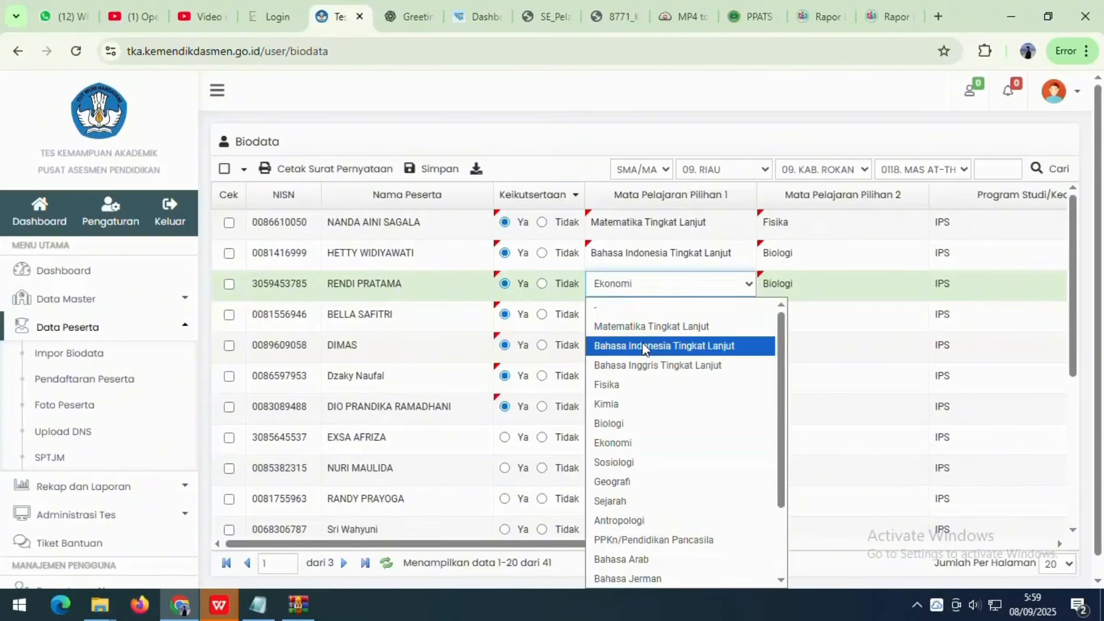
pyautogui.click(646, 347)
pyautogui.click(812, 285)
# - Set the second elective to Kimia, then save the table and confirm with Ok
pyautogui.click(805, 285)
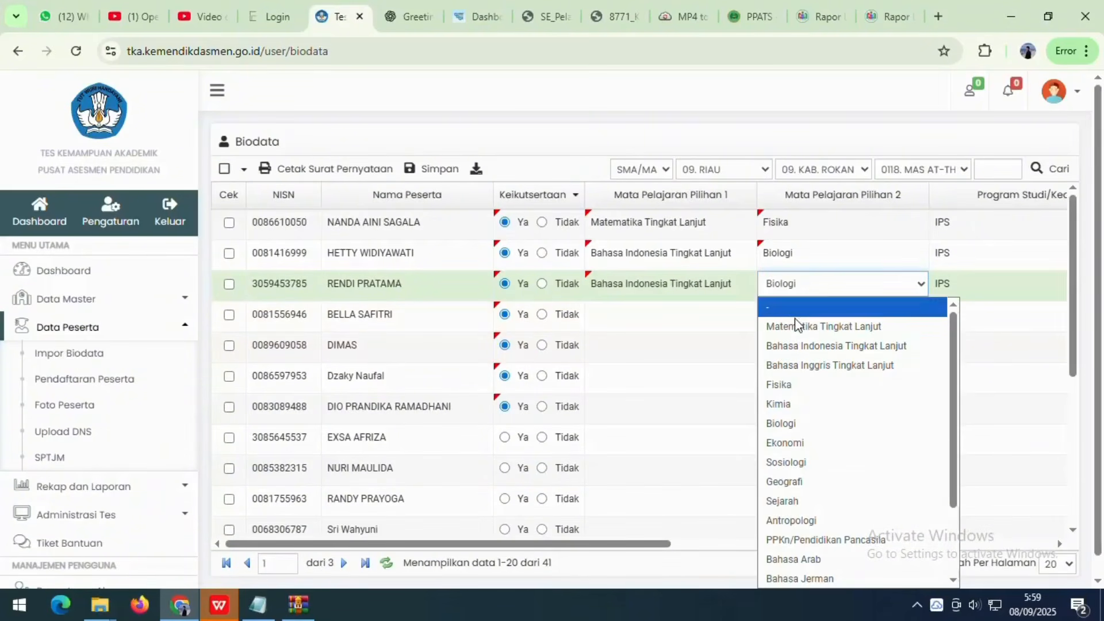
pyautogui.click(787, 402)
pyautogui.click(695, 352)
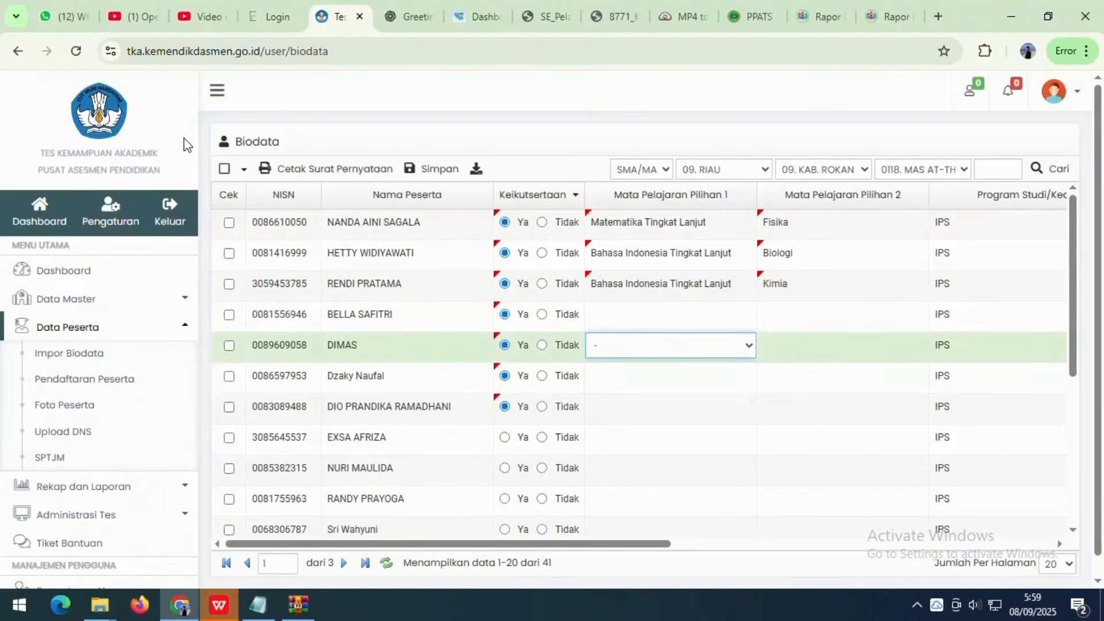
pyautogui.click(742, 284)
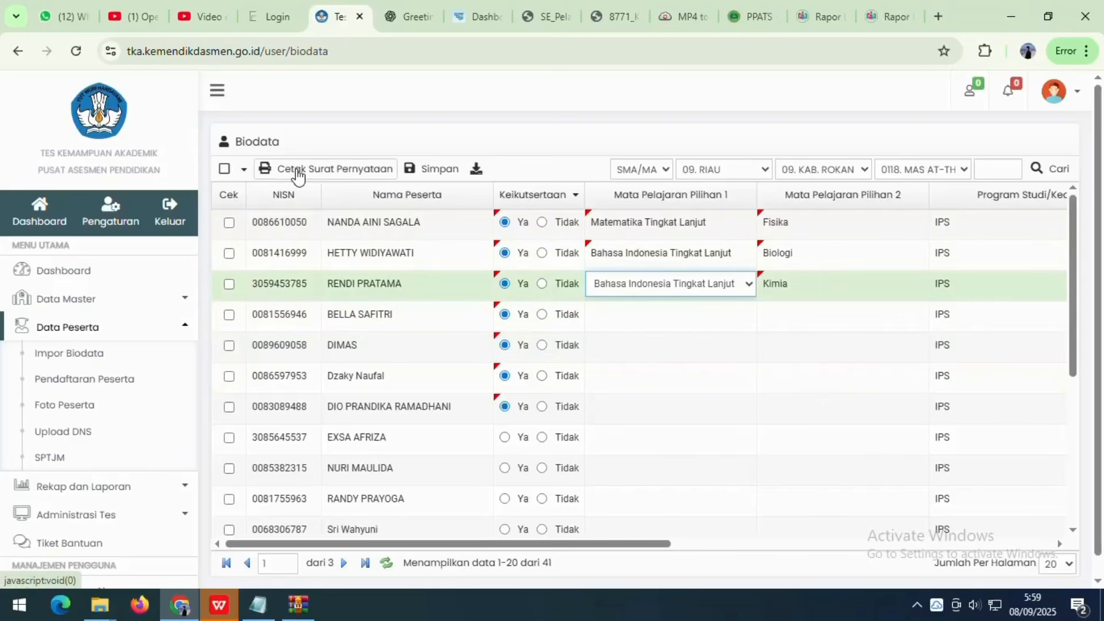
pyautogui.click(428, 180)
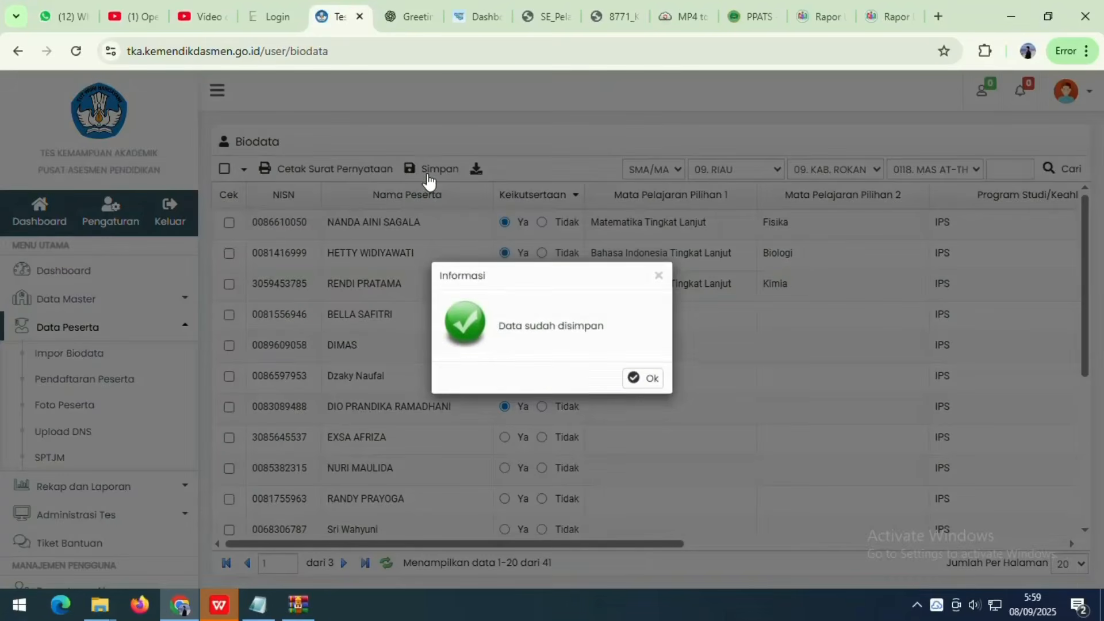
pyautogui.click(637, 381)
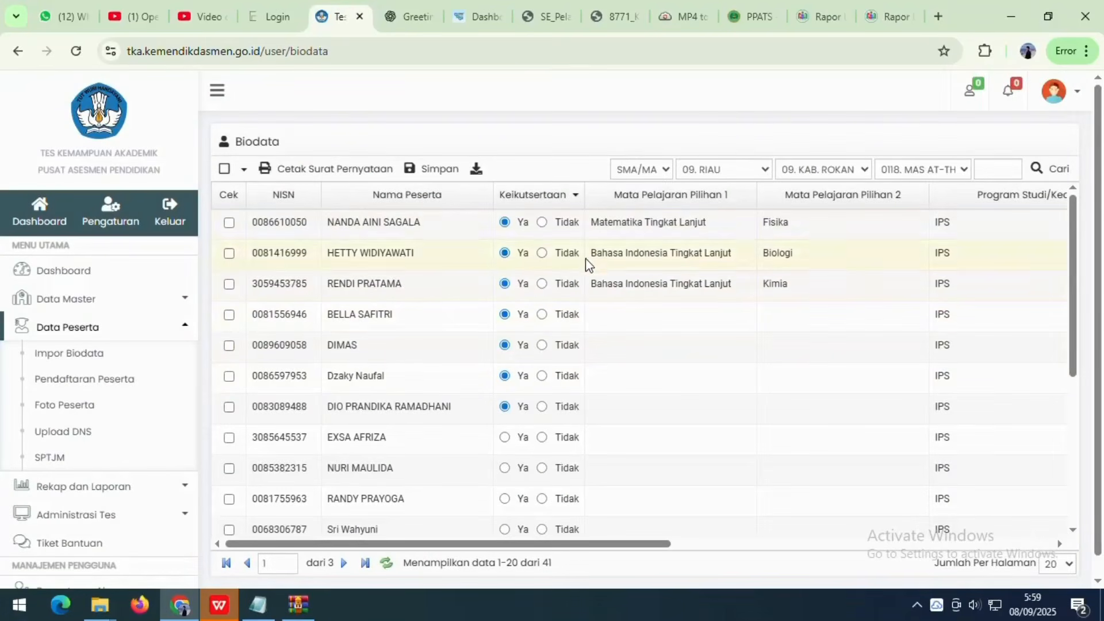
pyautogui.click(326, 172)
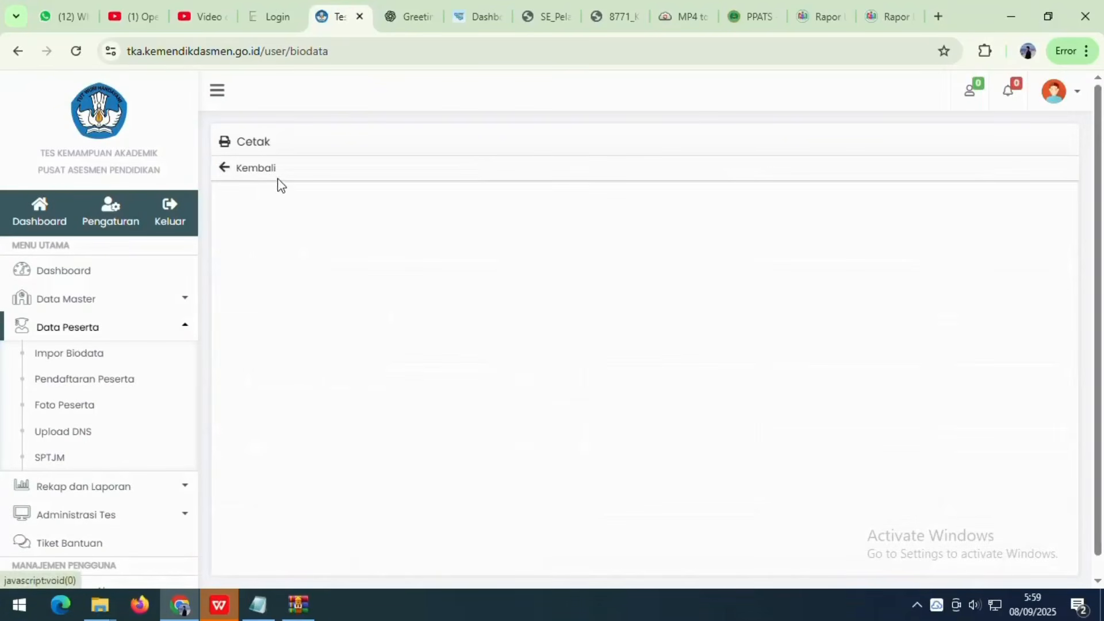
pyautogui.click(243, 170)
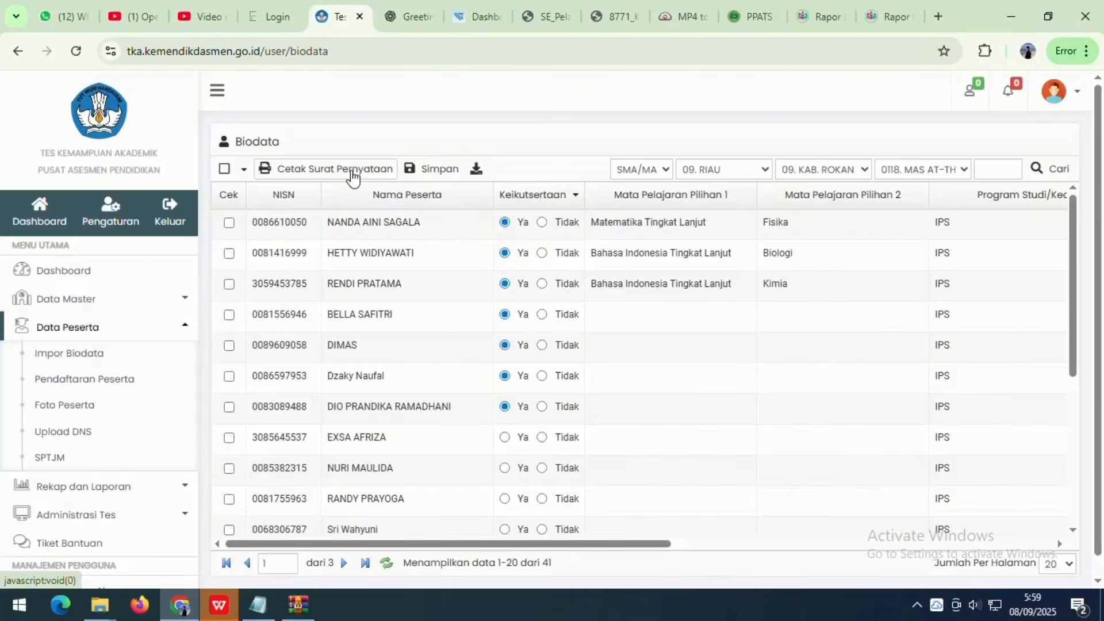
pyautogui.click(228, 222)
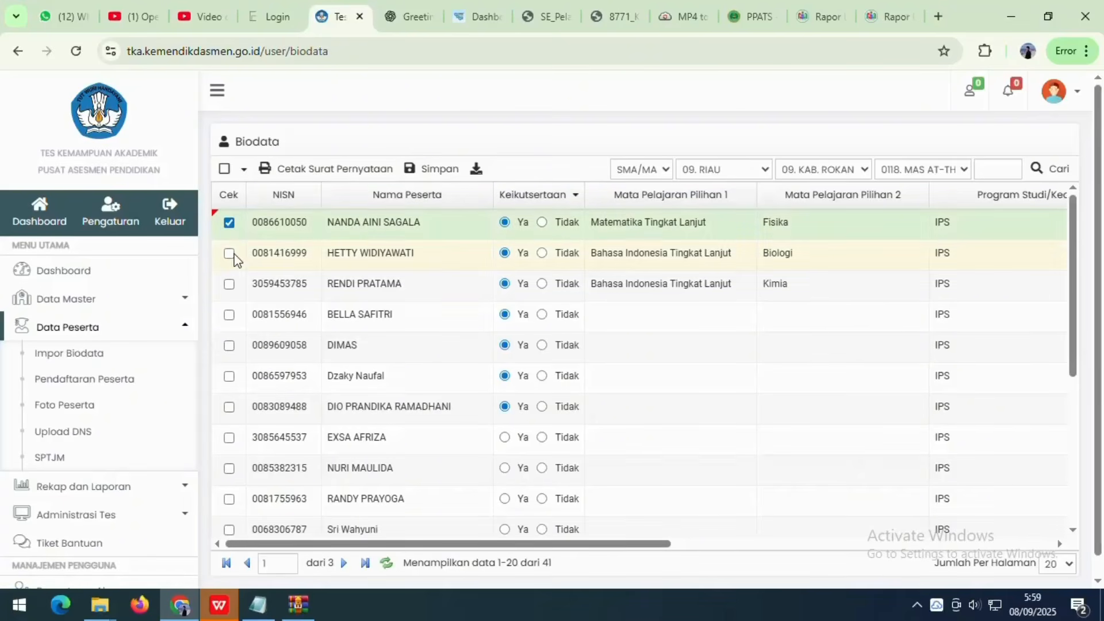
pyautogui.click(229, 254)
pyautogui.click(229, 284)
pyautogui.click(229, 315)
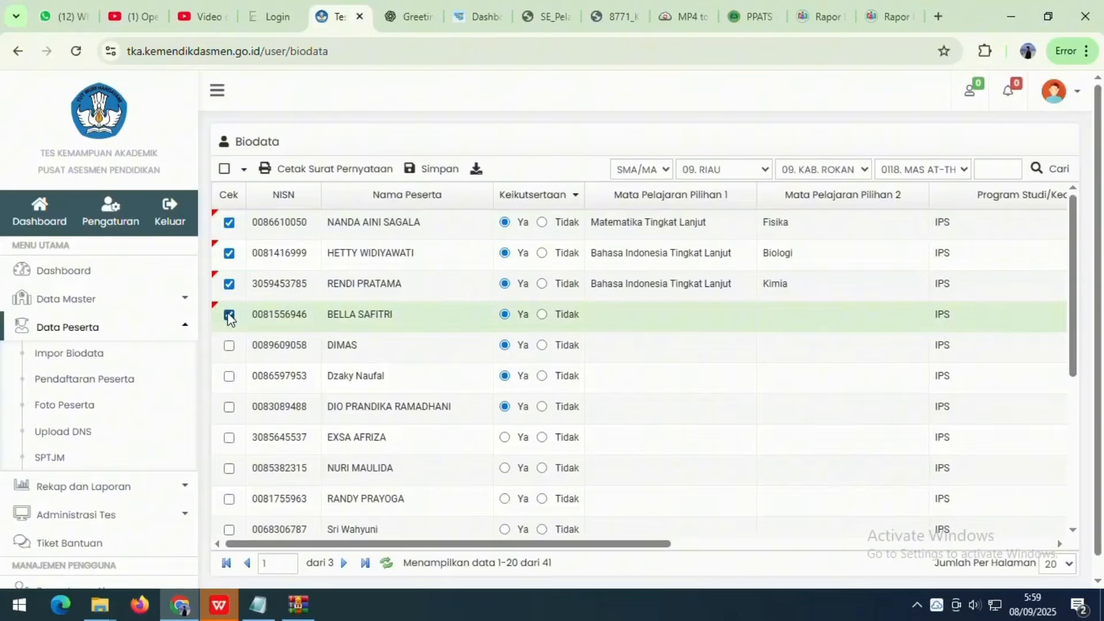
pyautogui.click(229, 346)
pyautogui.click(229, 376)
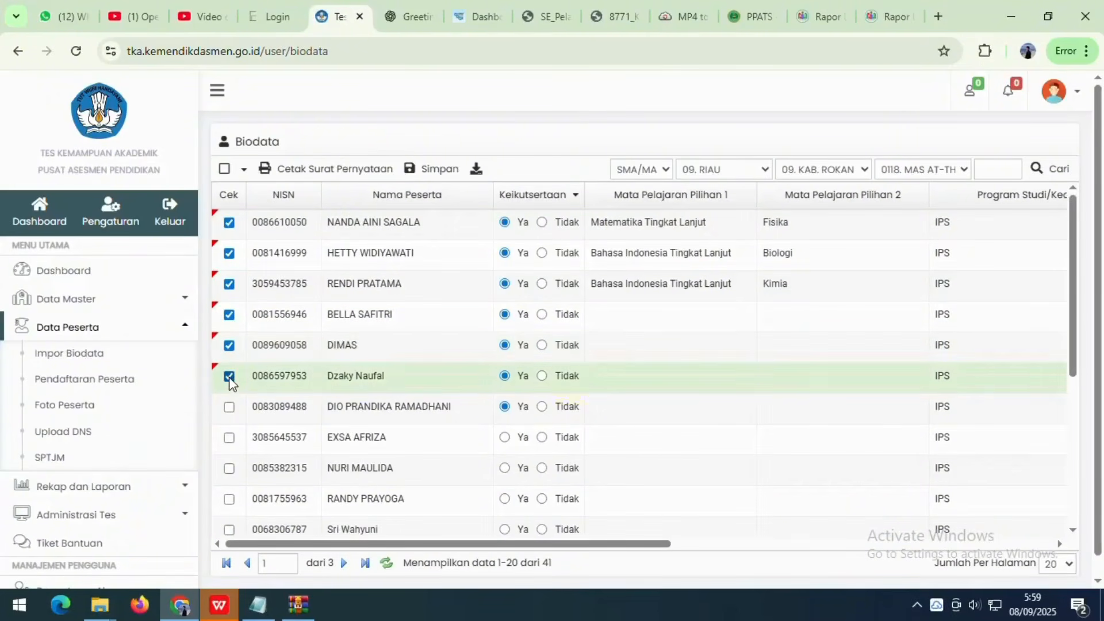
pyautogui.click(229, 407)
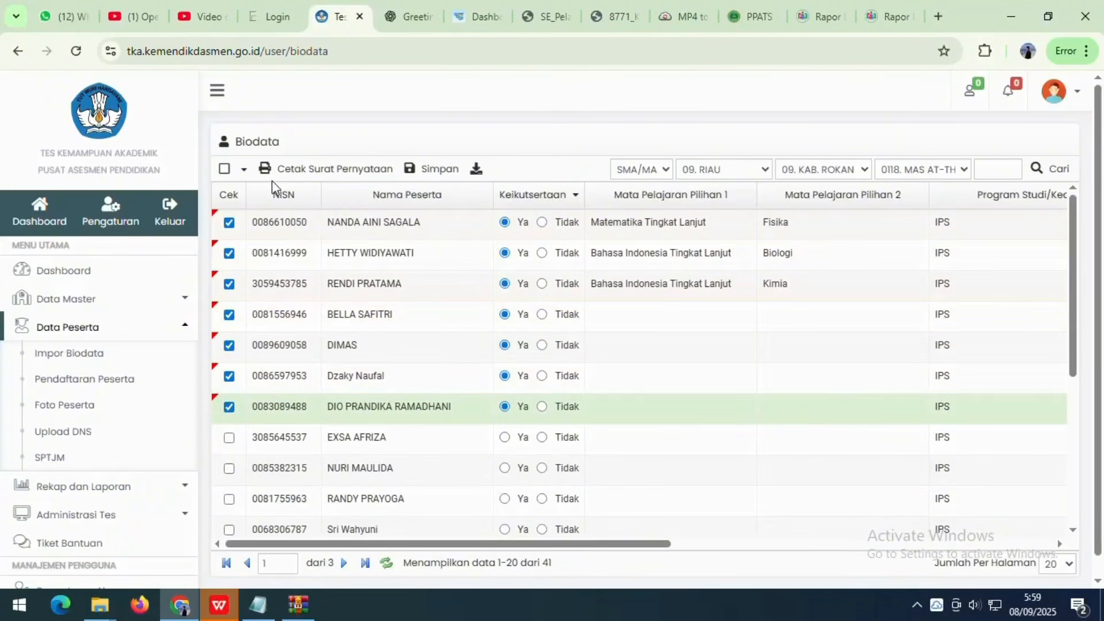
pyautogui.click(298, 170)
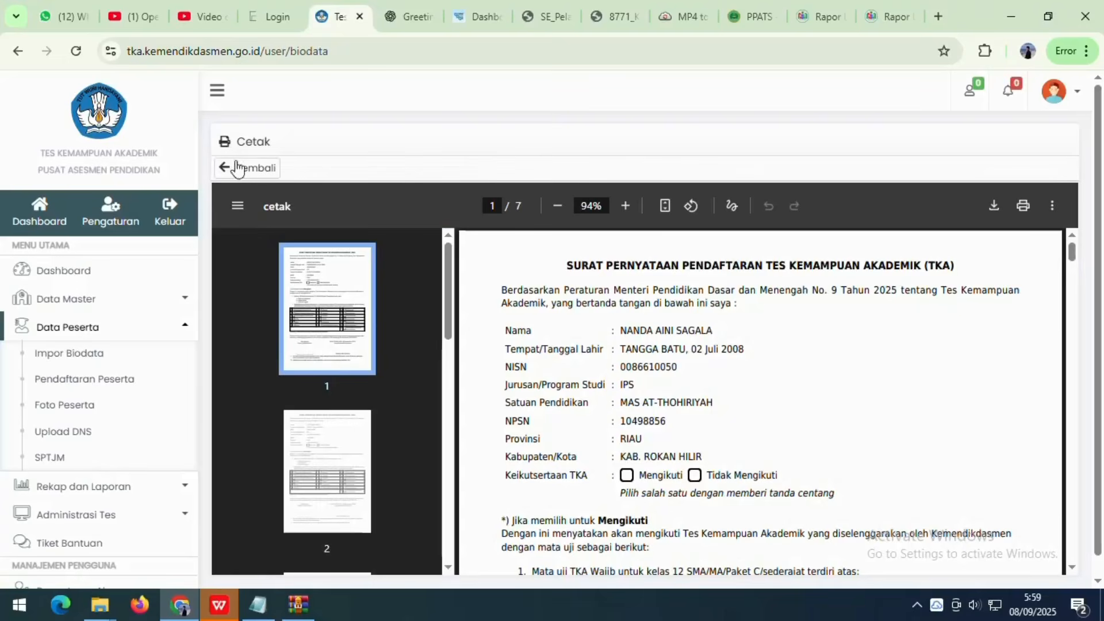
pyautogui.scroll(-5, 645, 333)
pyautogui.scroll(5, 646, 333)
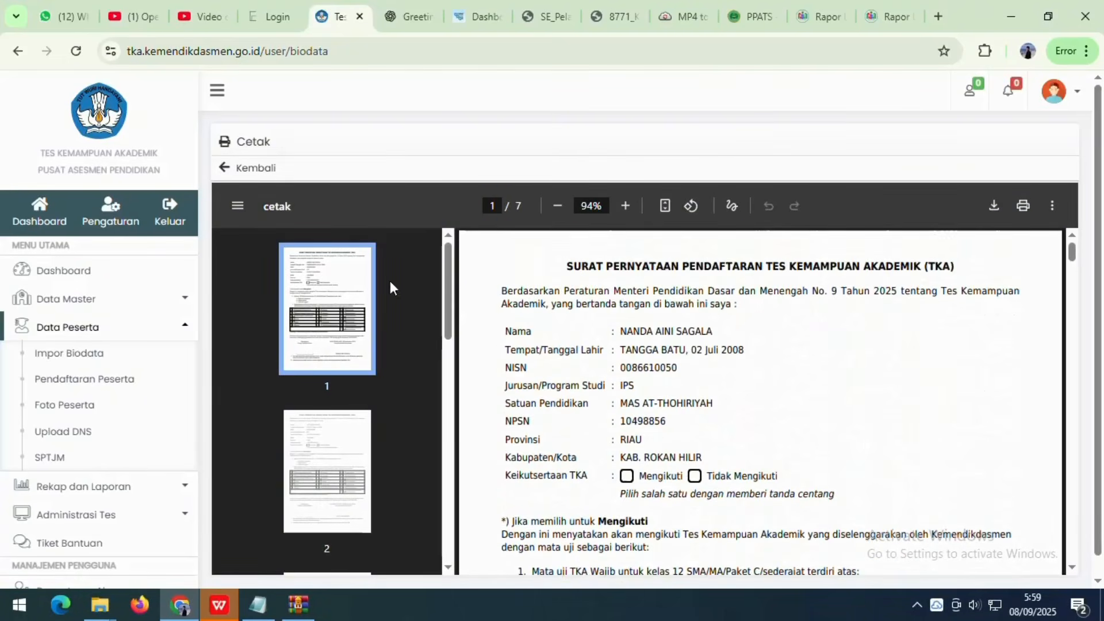
pyautogui.click(247, 167)
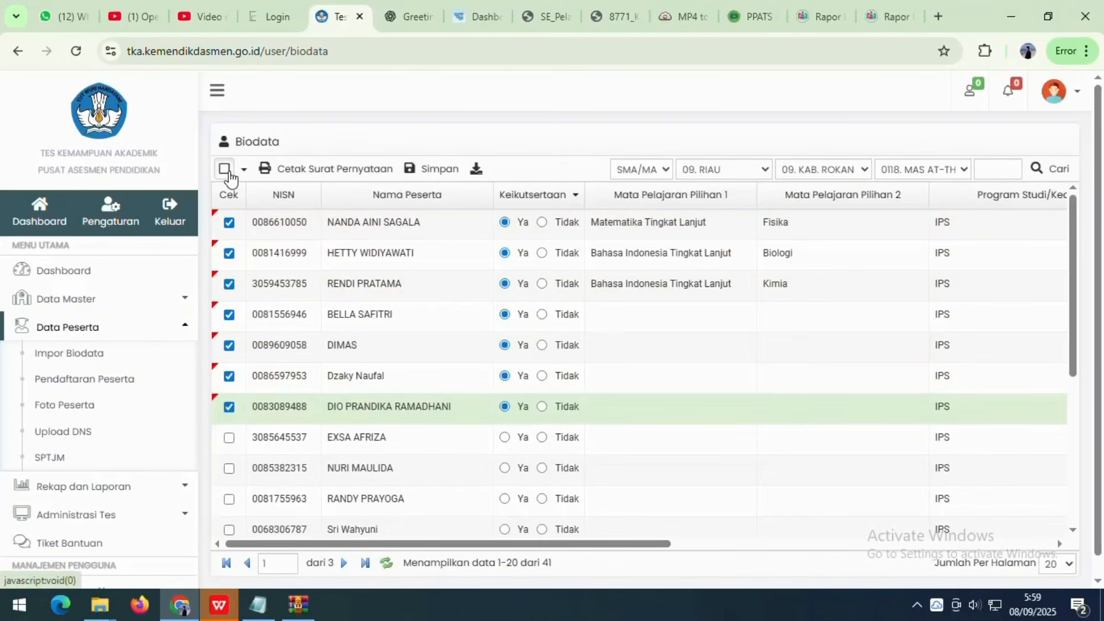
pyautogui.click(279, 172)
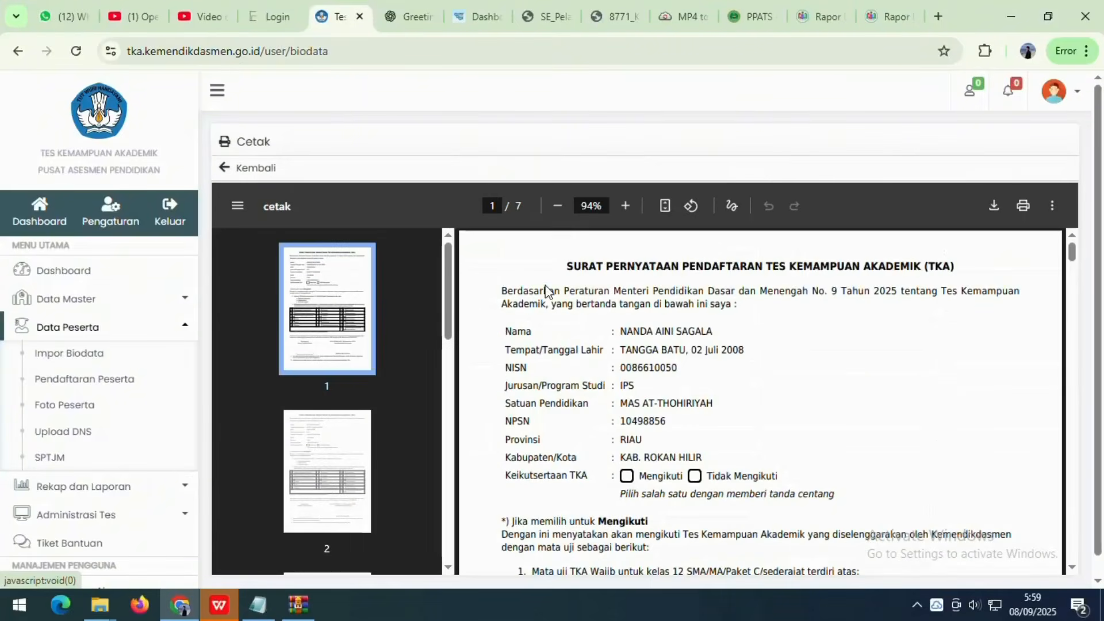
pyautogui.scroll(-5, 582, 311)
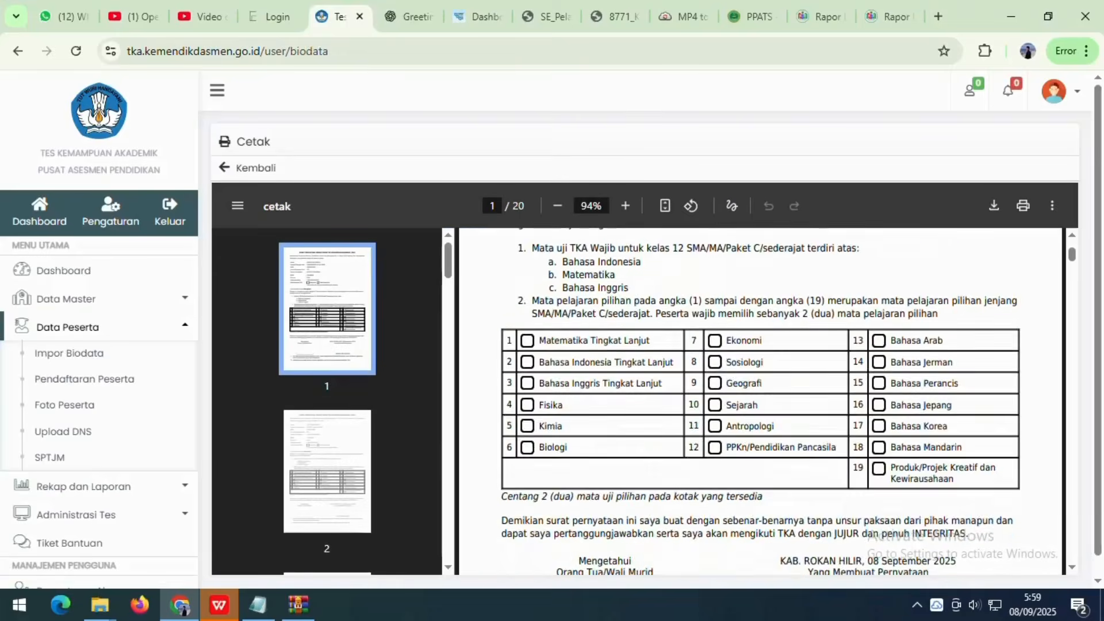
pyautogui.click(233, 167)
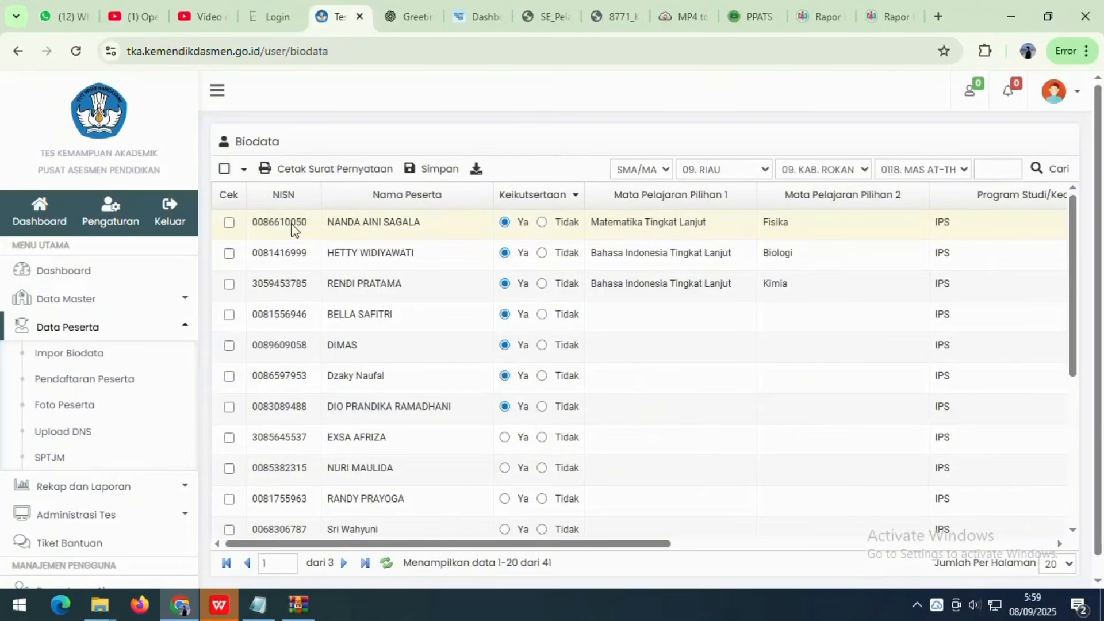
# - Tick all participants on page 1 and preview their Cetak Surat Pernyataan letters
pyautogui.scroll(-5, 236, 276)
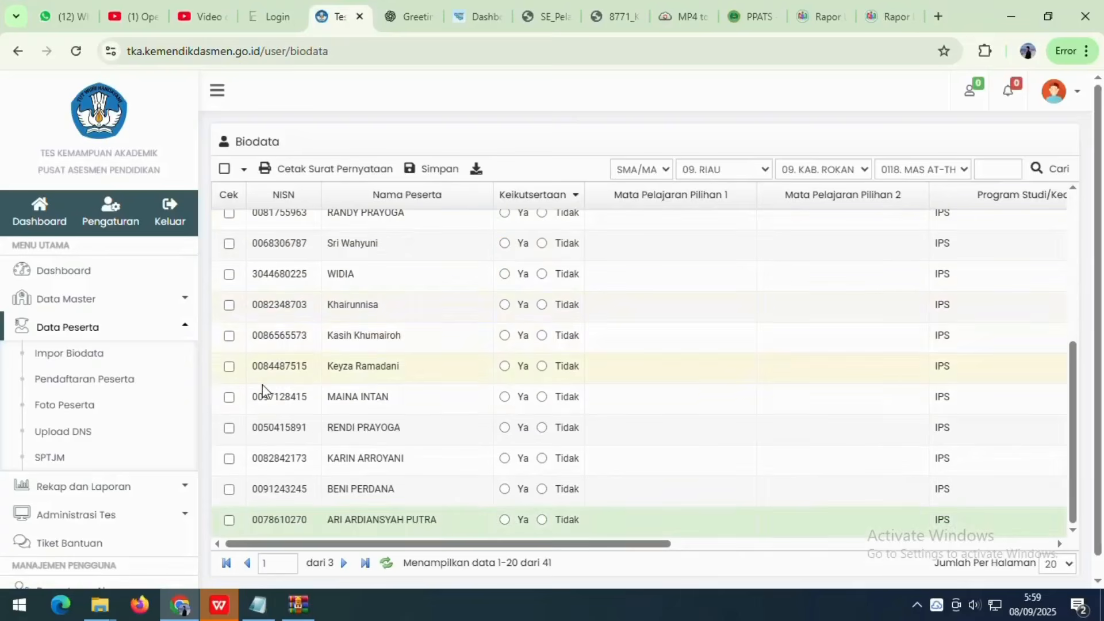
pyautogui.scroll(5, 236, 276)
pyautogui.click(224, 168)
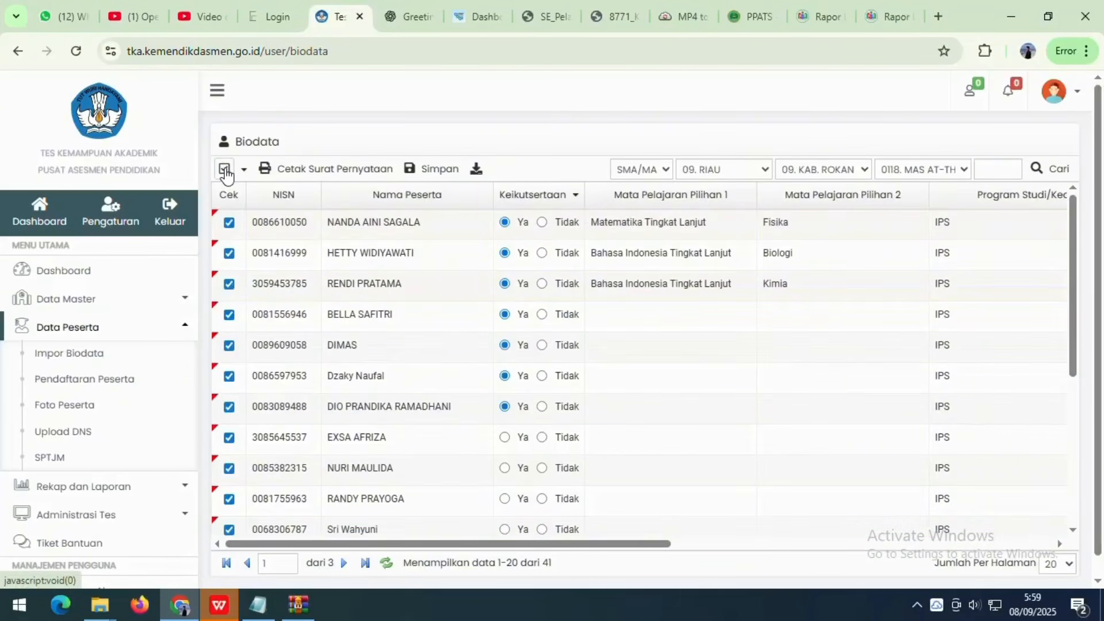
pyautogui.scroll(-5, 259, 291)
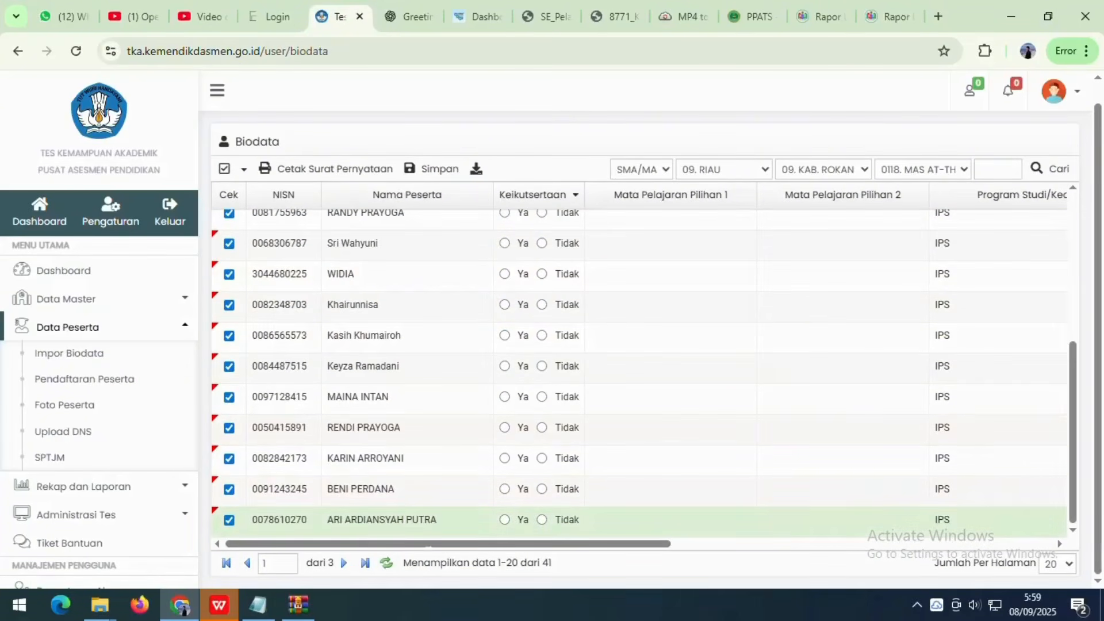
pyautogui.click(349, 170)
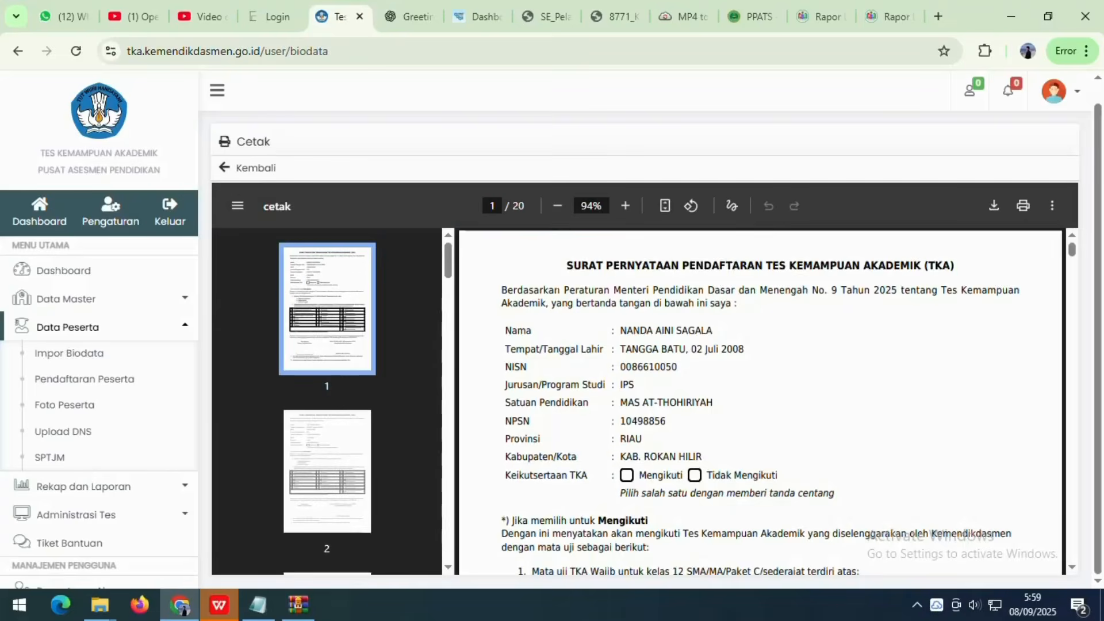
pyautogui.scroll(-9, 759, 402)
pyautogui.scroll(6, 759, 403)
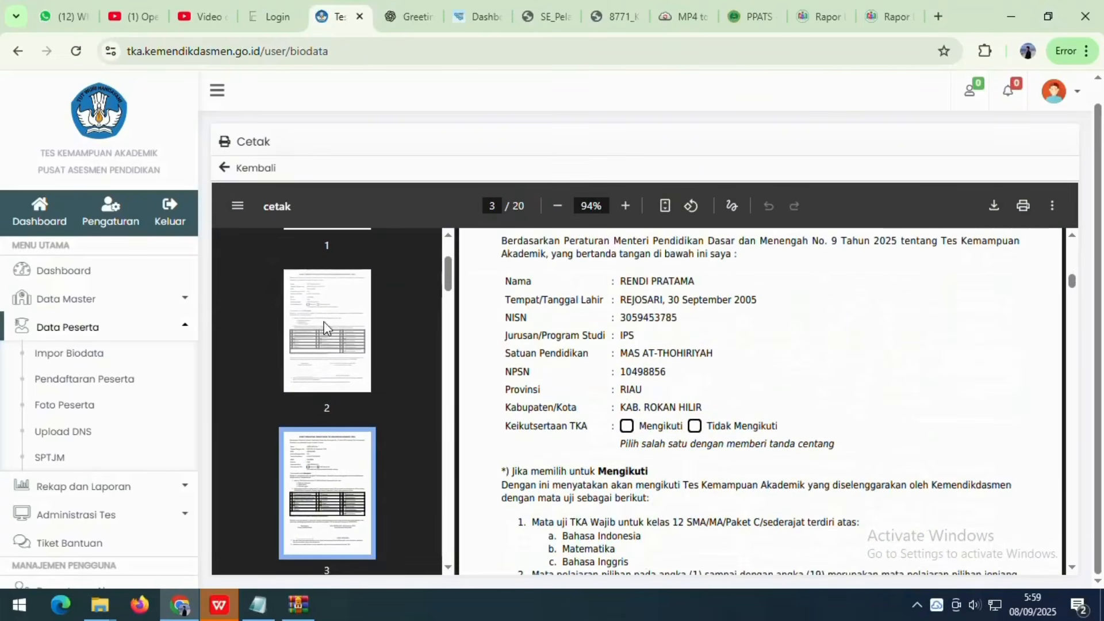
pyautogui.click(249, 168)
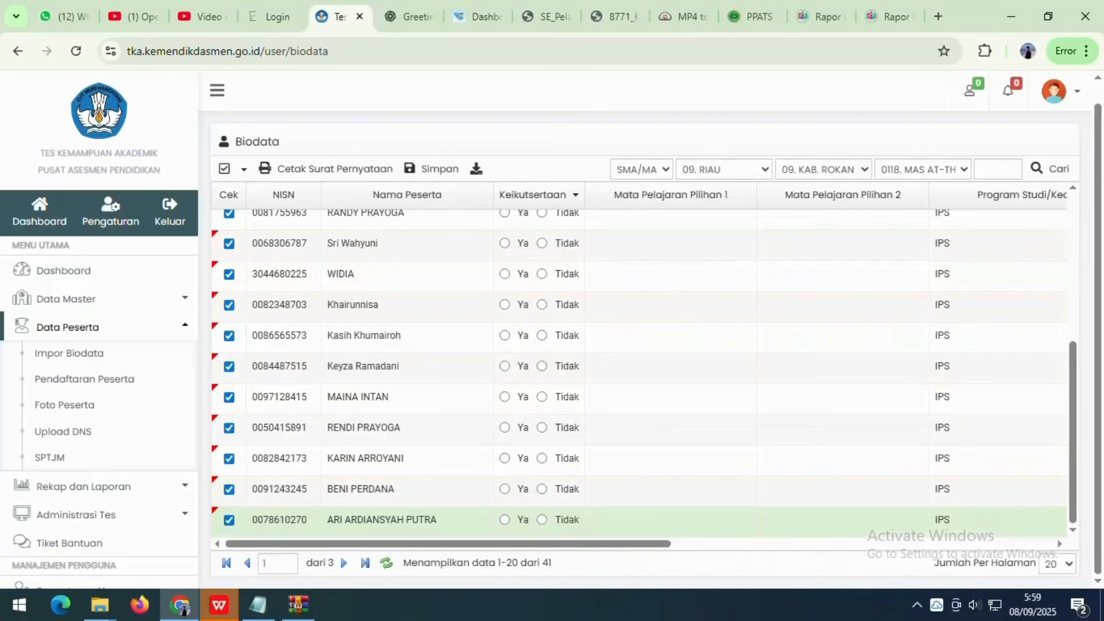
# - Preview the statement letters once more and return to the participant table
pyautogui.moveTo(499, 563); pyautogui.dragTo(518, 563)
pyautogui.click(270, 169)
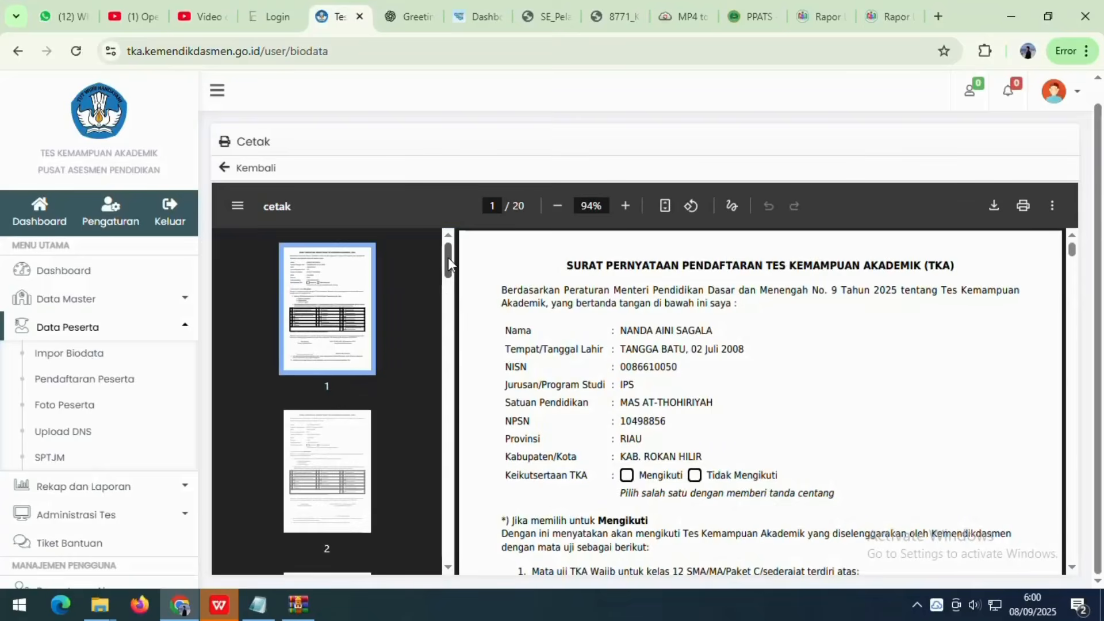
pyautogui.moveTo(449, 257); pyautogui.dragTo(449, 545)
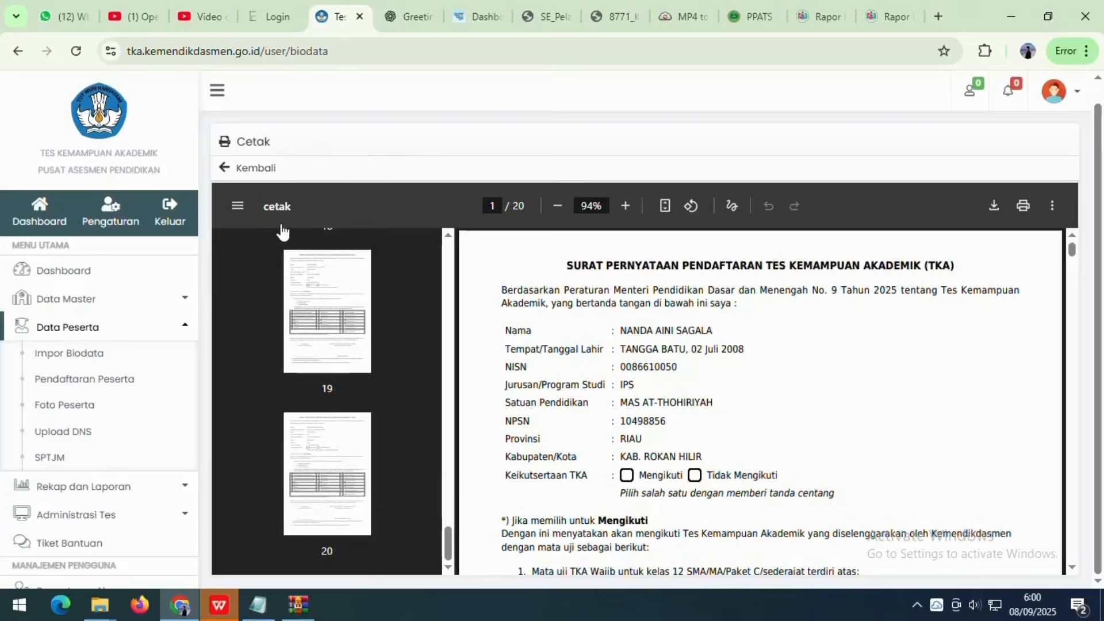
pyautogui.click(260, 168)
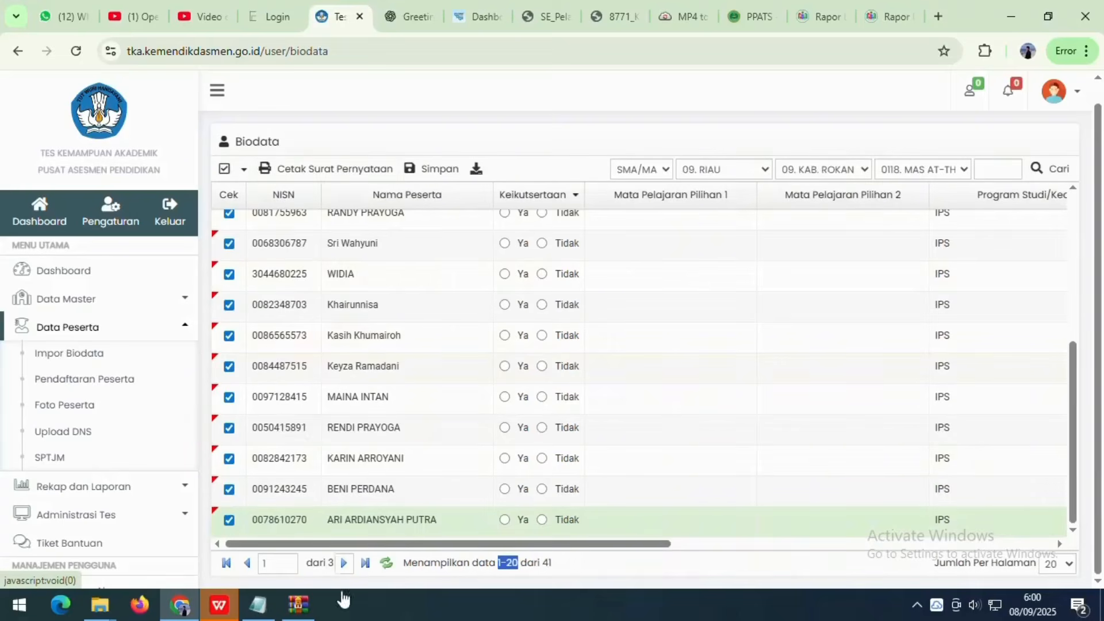
# - Tick all page-2 participants (rows 21–40), save them, and go to Foto Peserta
pyautogui.click(343, 563)
pyautogui.click(226, 169)
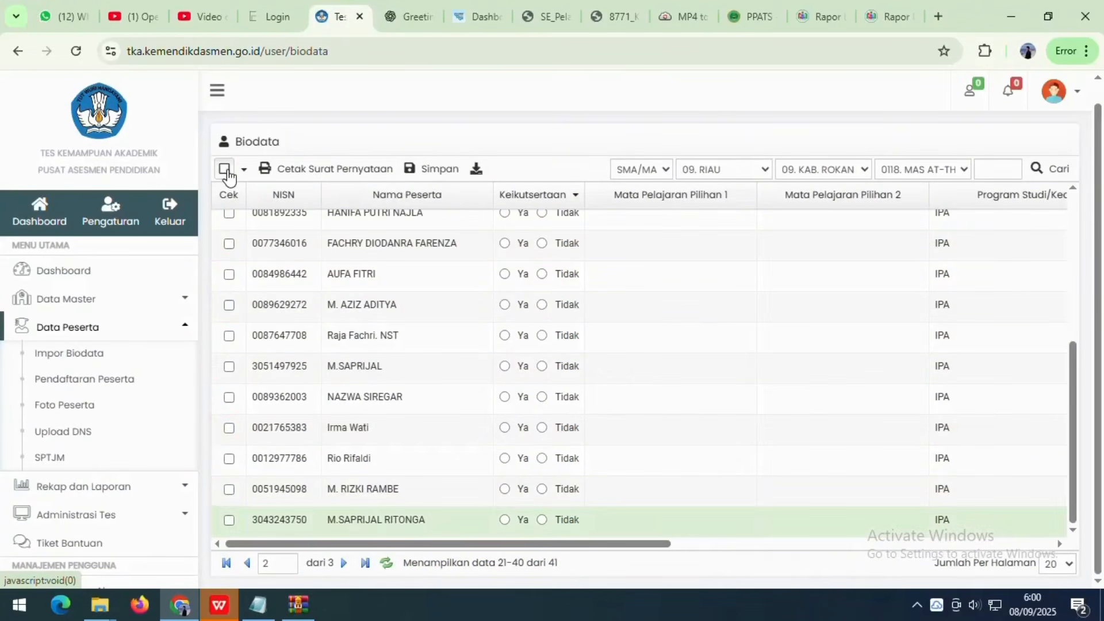
pyautogui.click(225, 169)
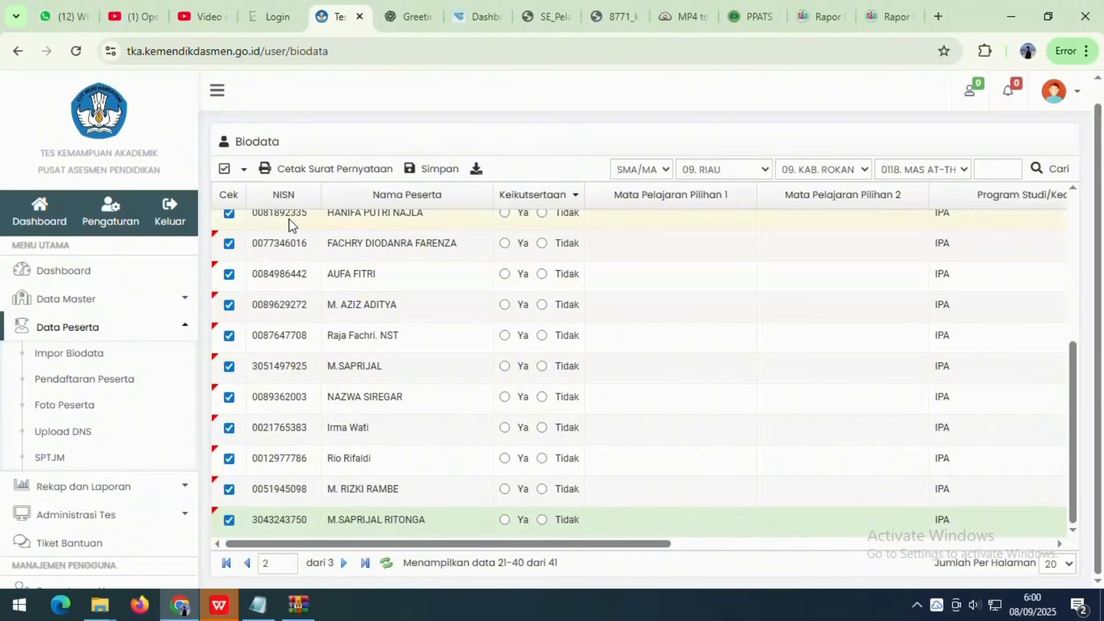
pyautogui.click(425, 170)
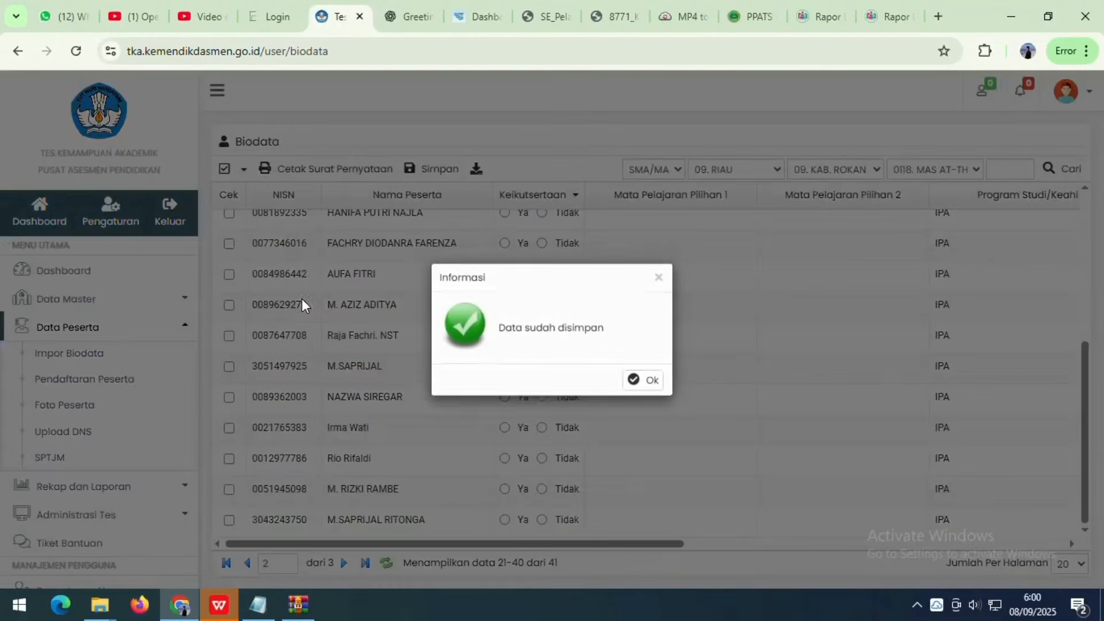
pyautogui.click(642, 380)
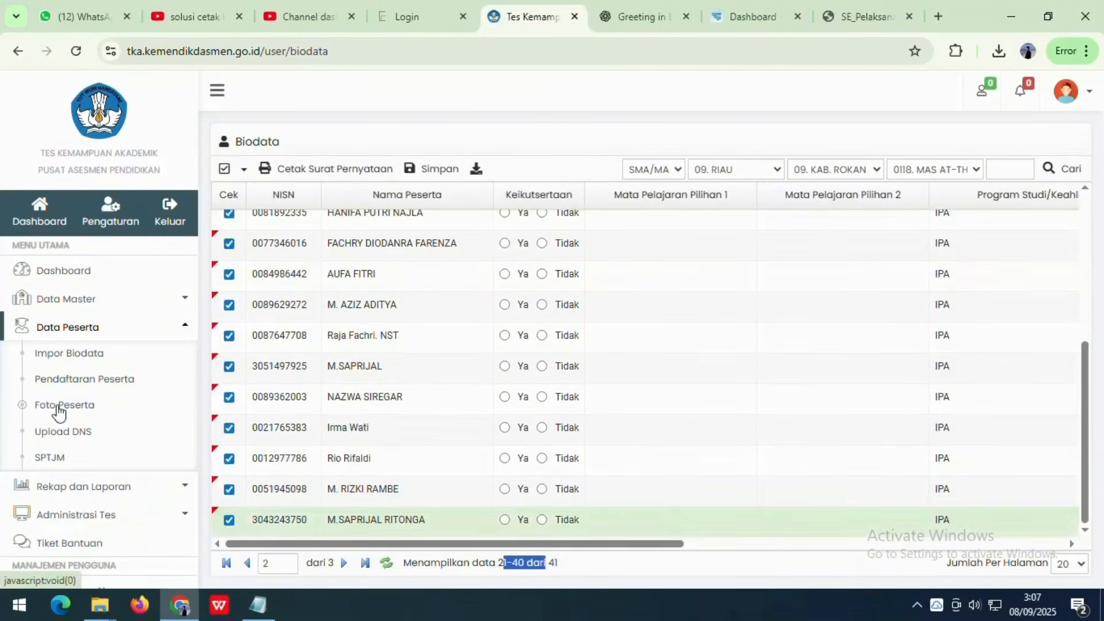
pyautogui.click(55, 406)
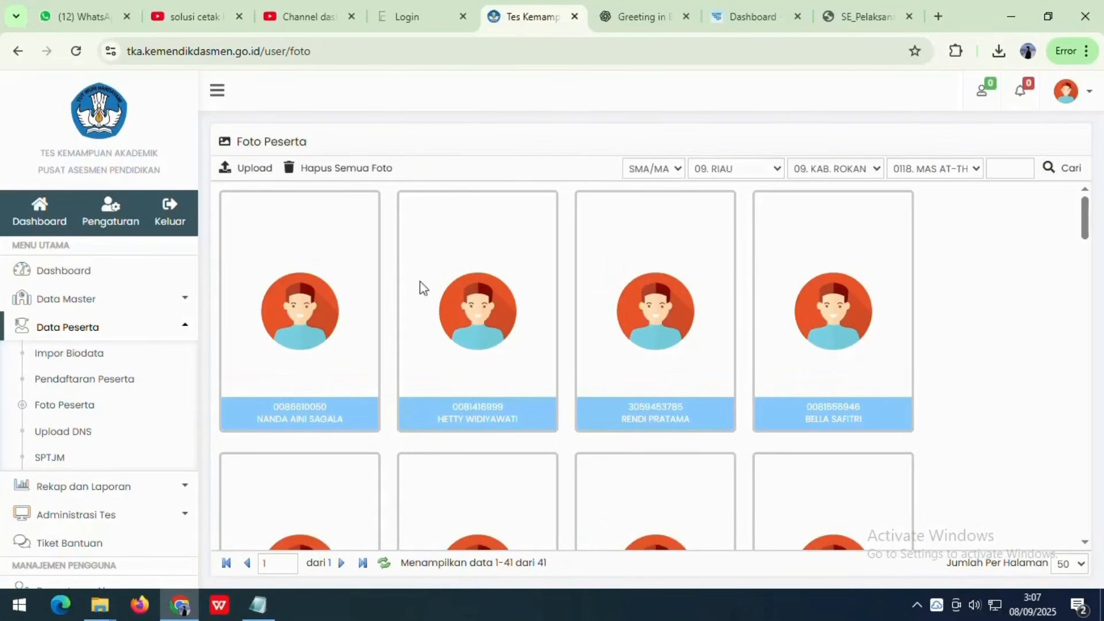
# - Read the photo upload rules on file size and single .zip, then close the dialog
pyautogui.click(246, 172)
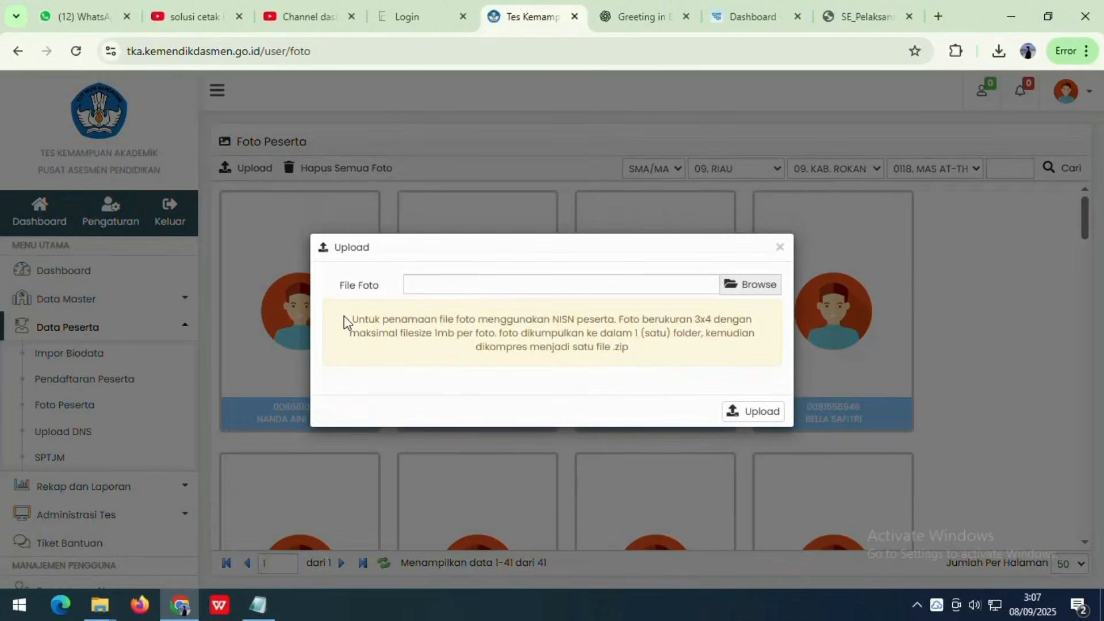
pyautogui.moveTo(347, 322); pyautogui.dragTo(634, 365)
pyautogui.click(653, 353)
pyautogui.moveTo(349, 333); pyautogui.dragTo(414, 333)
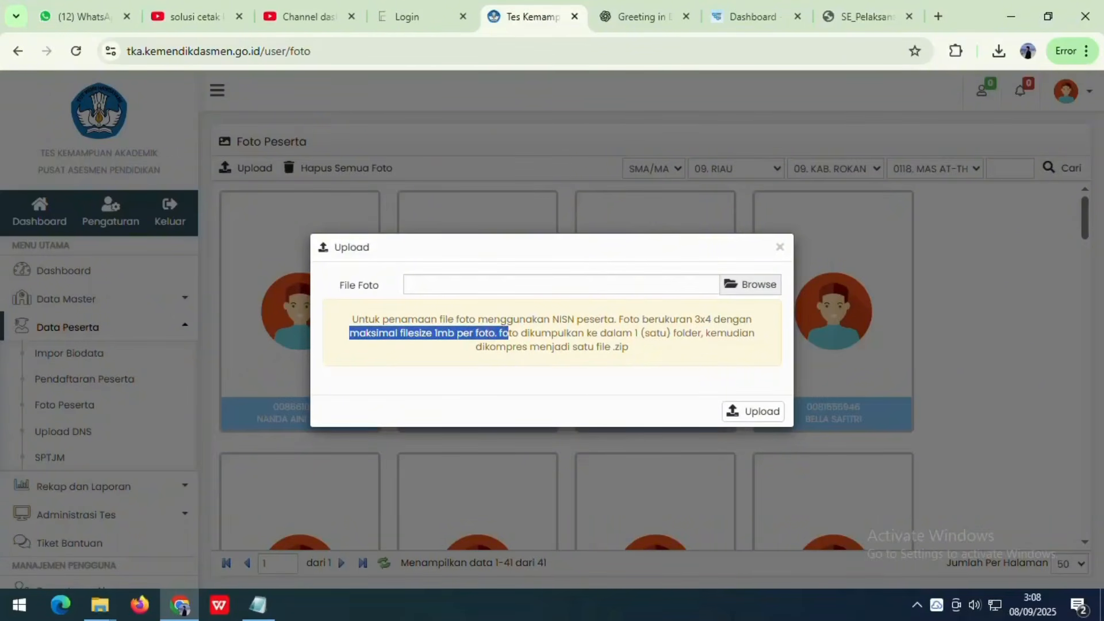
pyautogui.click(588, 333)
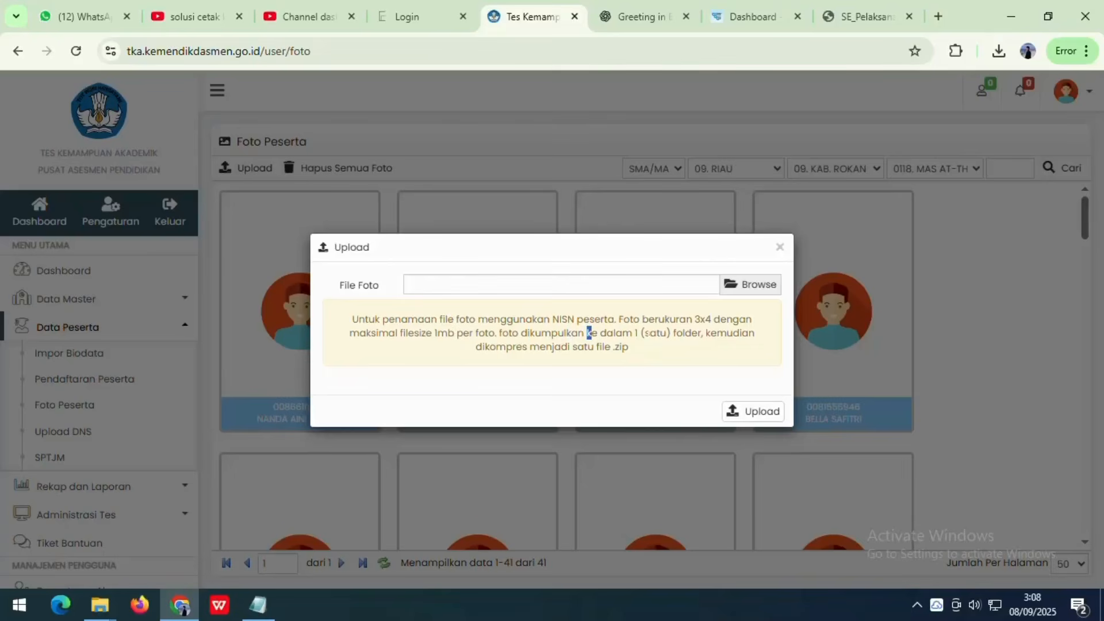
pyautogui.moveTo(476, 346); pyautogui.dragTo(627, 347)
pyautogui.click(653, 350)
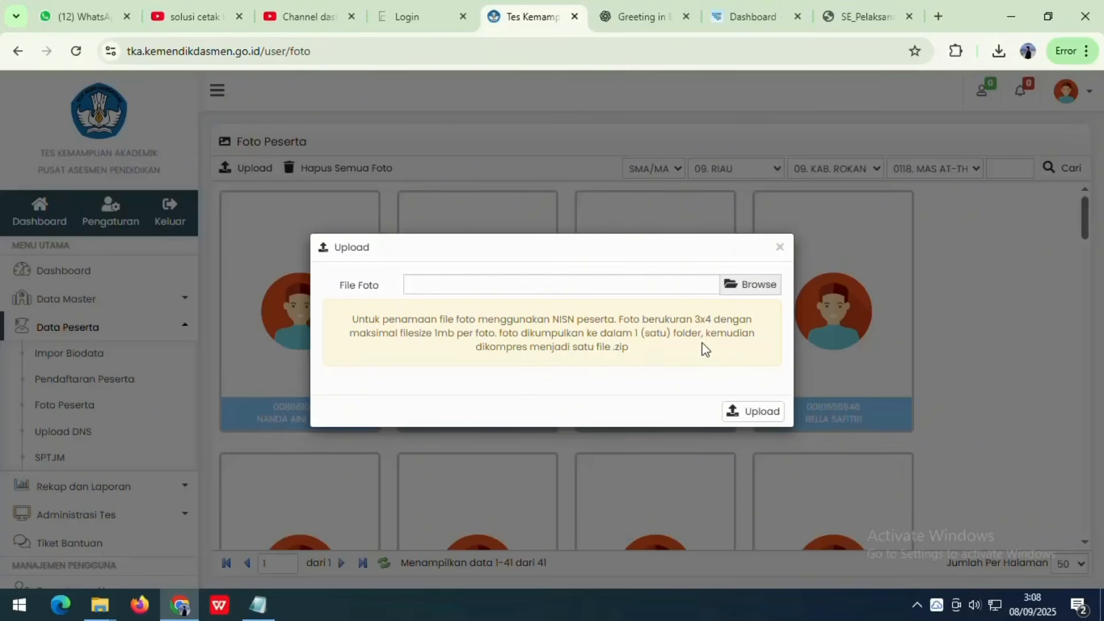
pyautogui.click(781, 247)
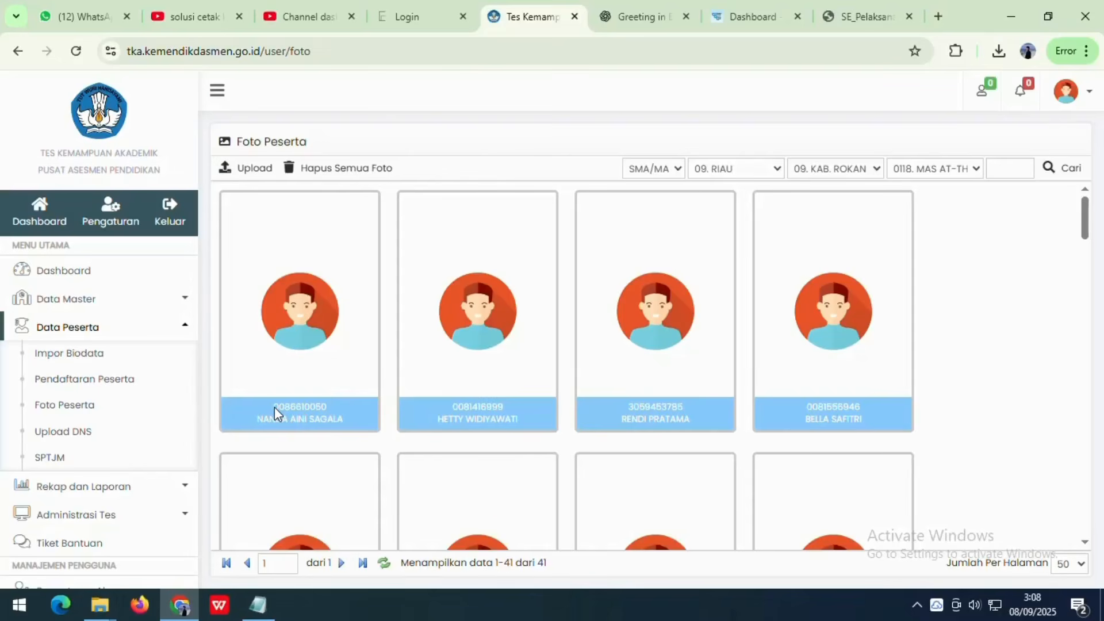
# - Copy the first participant's ID number from its photo card
pyautogui.moveTo(274, 406); pyautogui.dragTo(326, 406)
pyautogui.rightClick(308, 410)
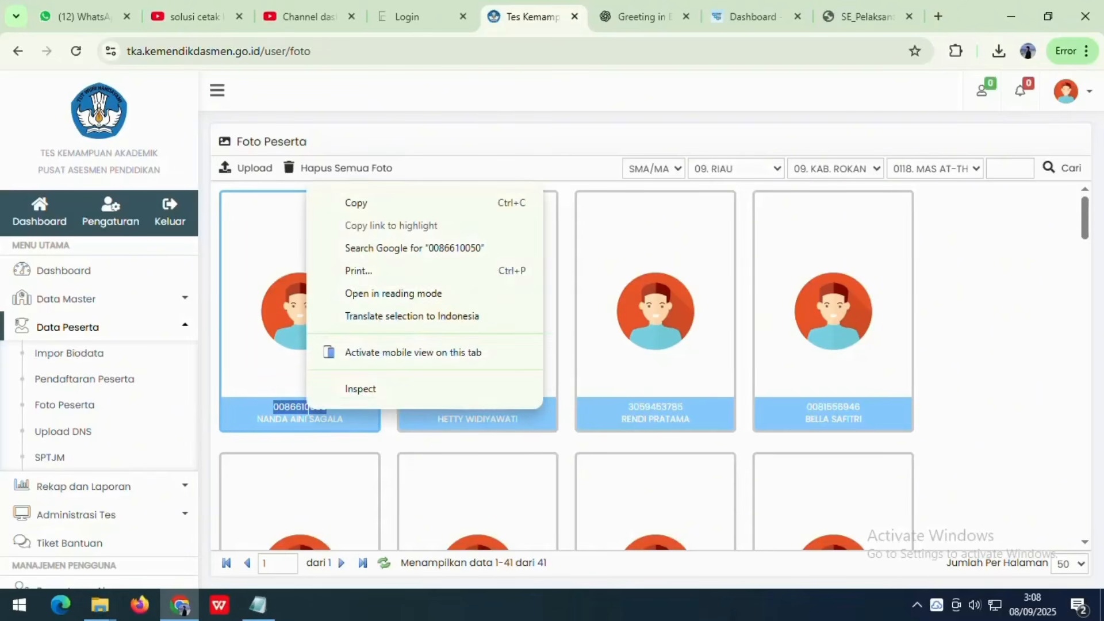
pyautogui.click(345, 203)
pyautogui.moveTo(99, 604)
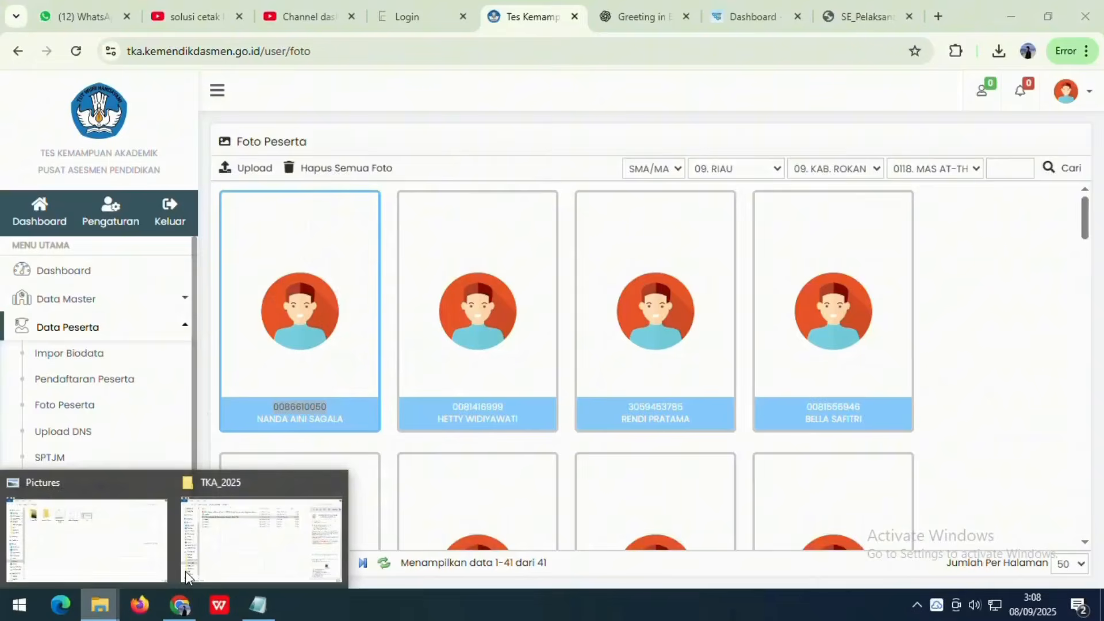
pyautogui.click(244, 520)
# - Rename the siswa_a photo to the first participant's copied ID number
pyautogui.click(166, 157)
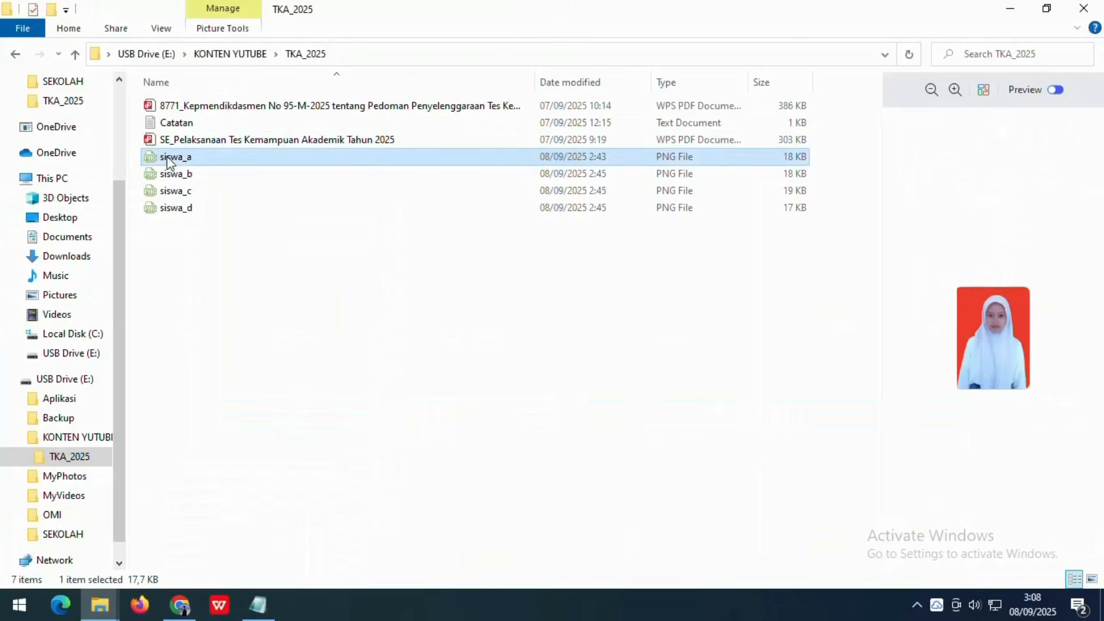
pyautogui.rightClick(167, 157)
pyautogui.click(208, 551)
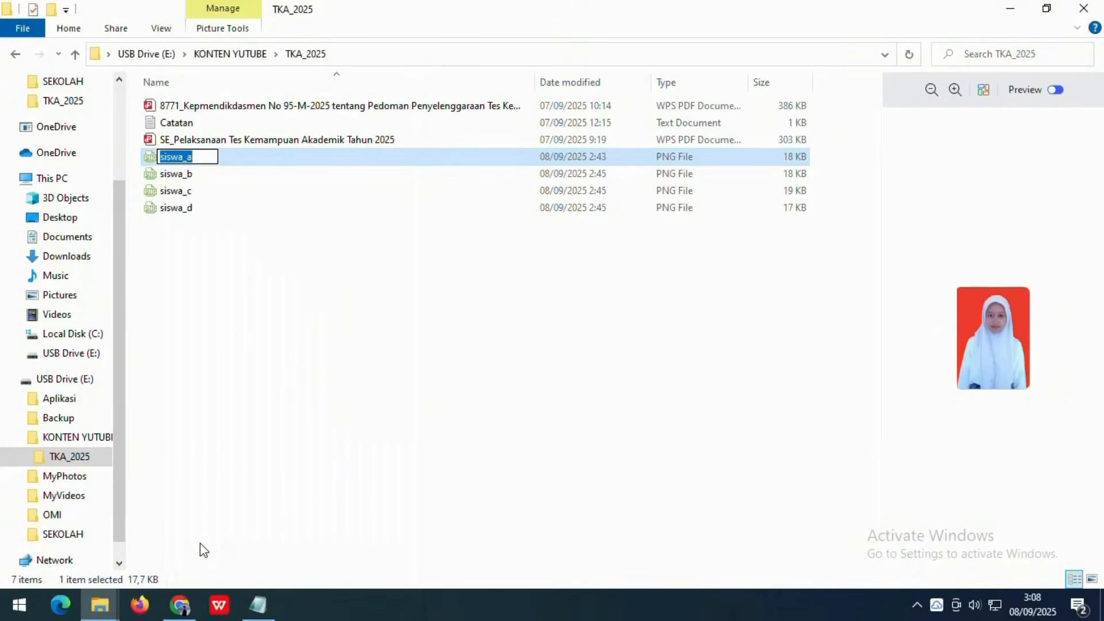
pyautogui.hotkey('ctrl', 'v')
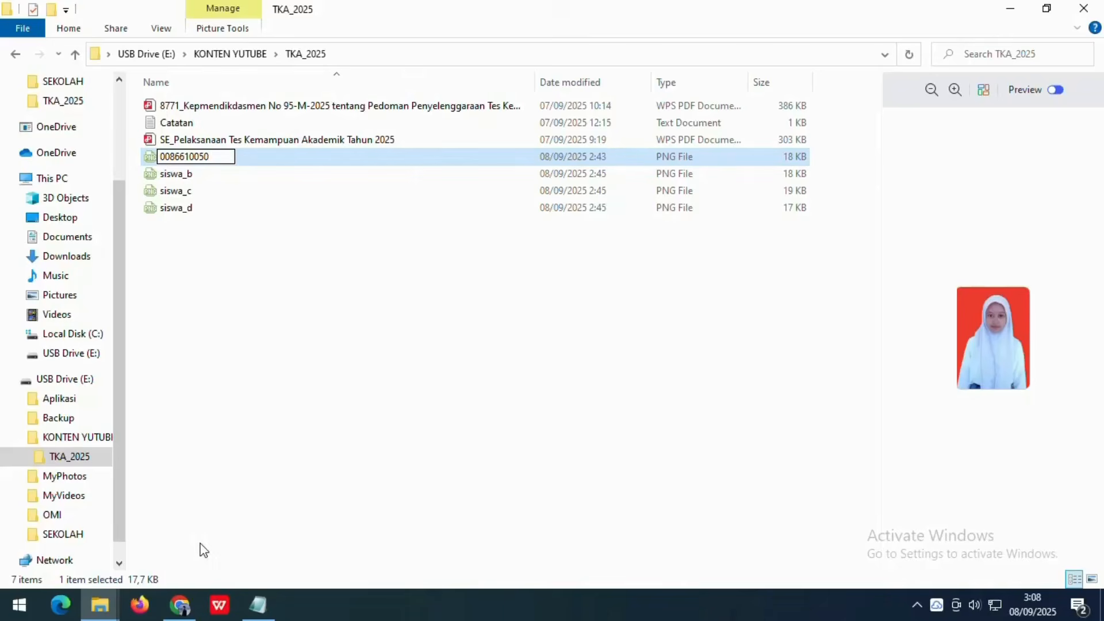
pyautogui.click(247, 456)
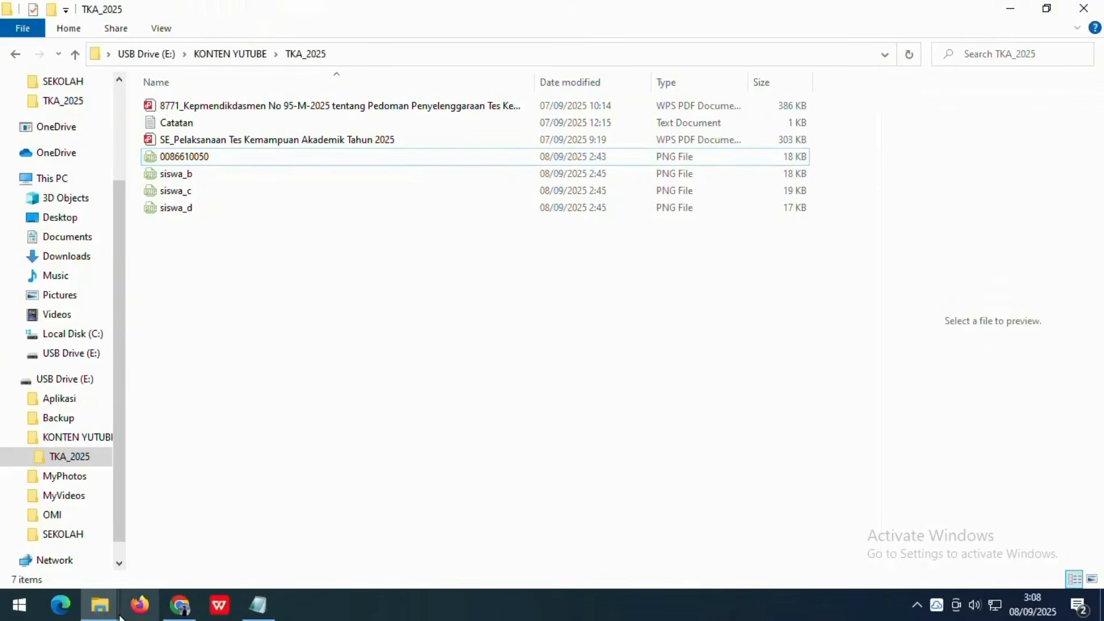
# - Copy the second participant's ID number and rename the siswa_b photo to it
pyautogui.moveTo(180, 605)
pyautogui.click(257, 503)
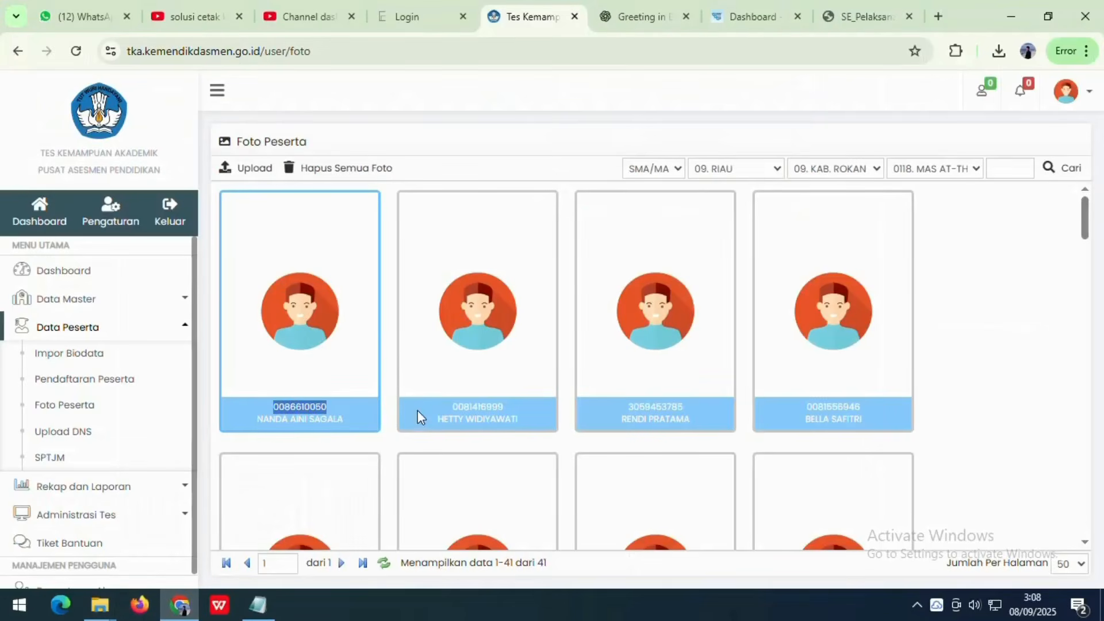
pyautogui.doubleClick(479, 406)
pyautogui.rightClick(479, 405)
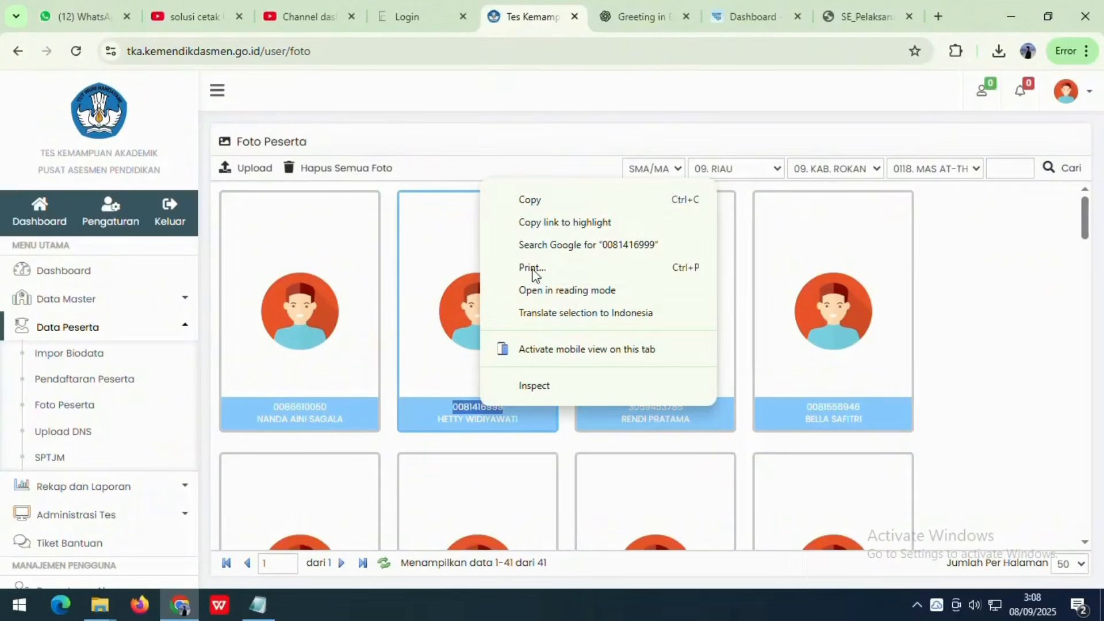
pyautogui.click(526, 201)
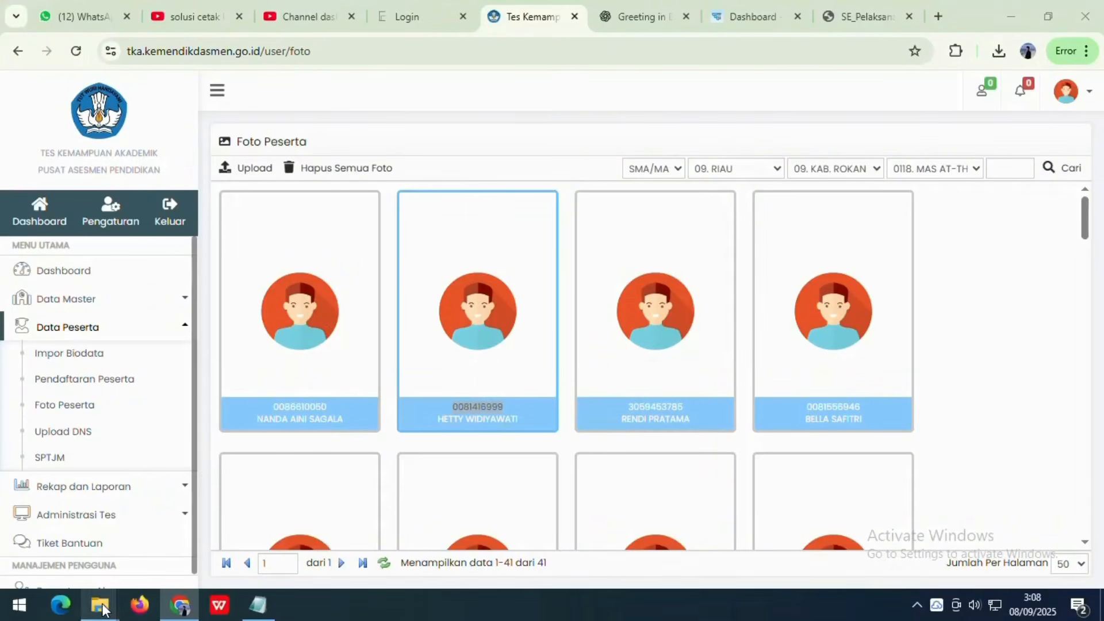
pyautogui.moveTo(100, 604)
pyautogui.click(235, 536)
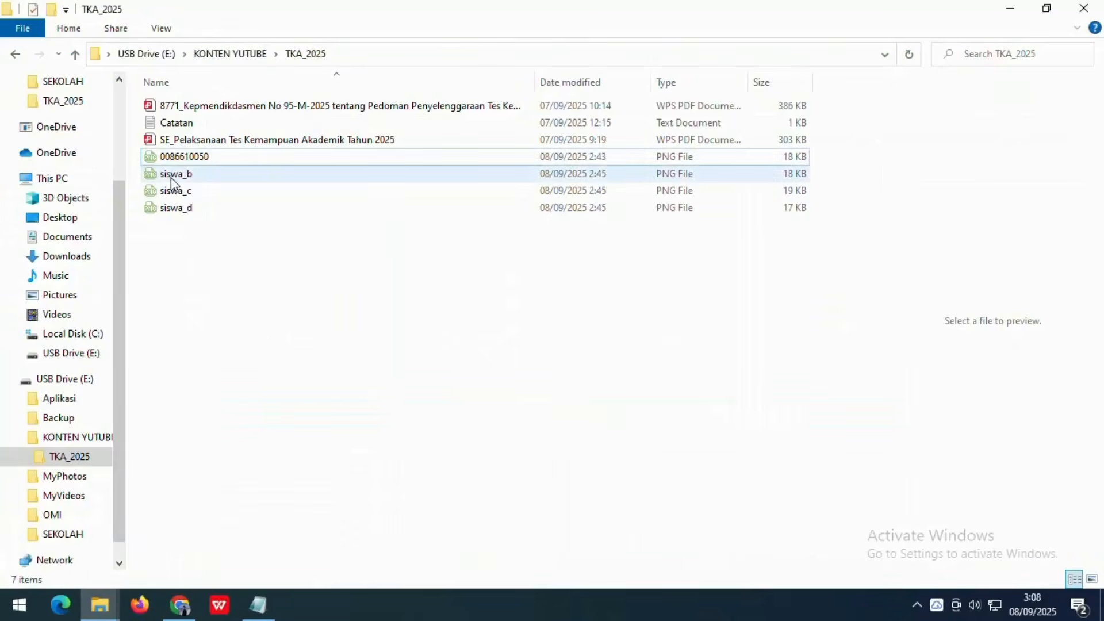
pyautogui.click(173, 182)
pyautogui.rightClick(173, 182)
pyautogui.click(217, 554)
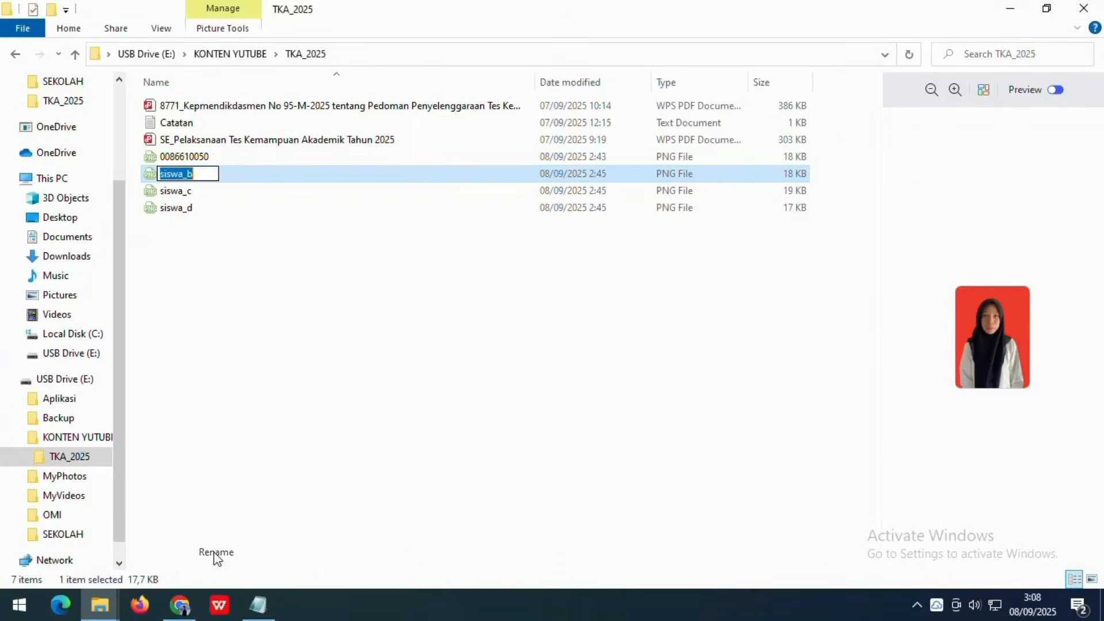
pyautogui.hotkey('ctrl', 'v')
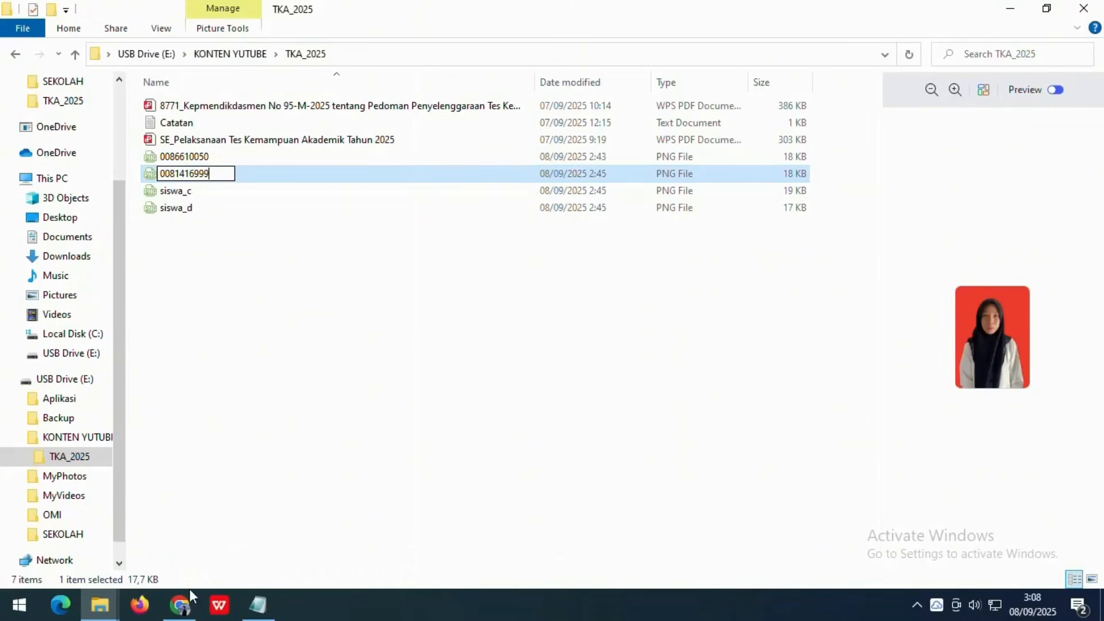
pyautogui.click(175, 475)
# - Copy the third participant's ID number and rename the siswa_c photo to it
pyautogui.moveTo(127, 581)
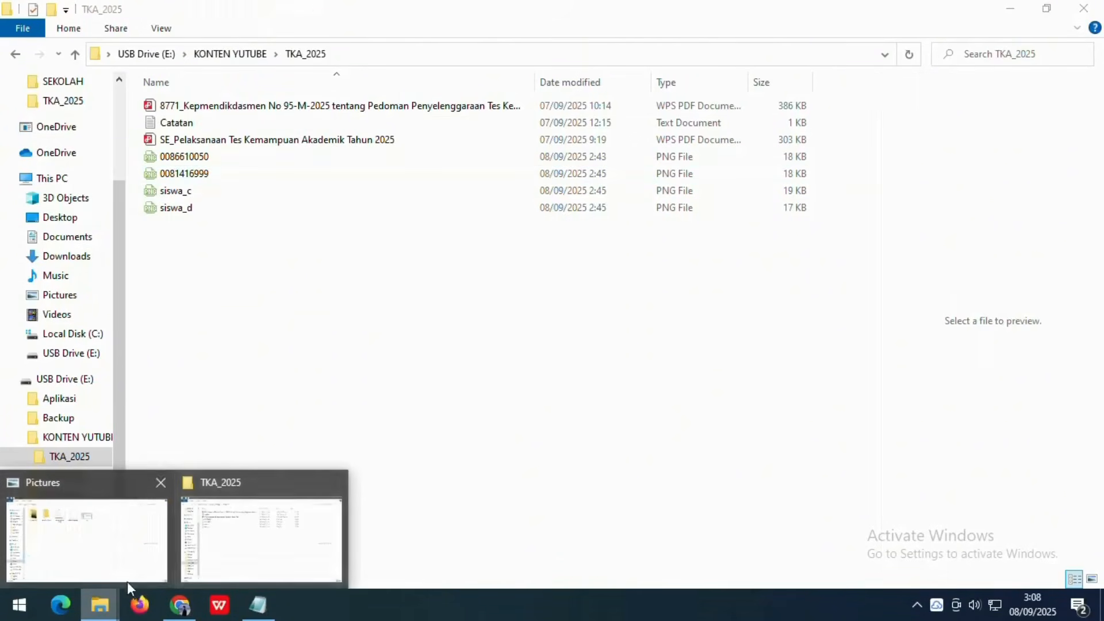
pyautogui.click(180, 605)
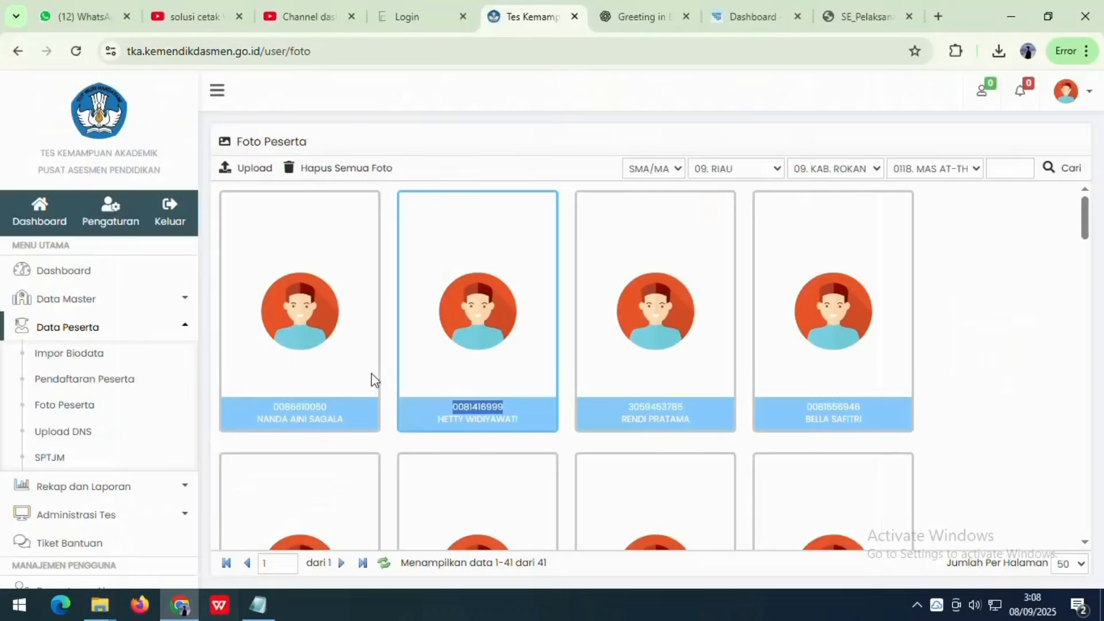
pyautogui.doubleClick(625, 406)
pyautogui.rightClick(628, 407)
pyautogui.click(681, 199)
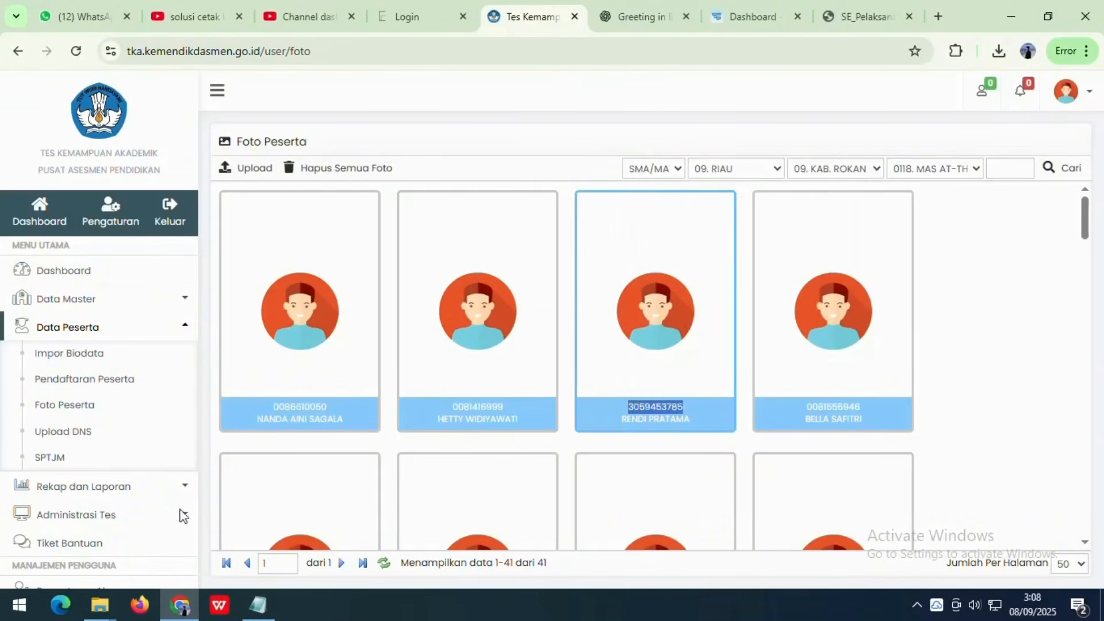
pyautogui.moveTo(99, 603)
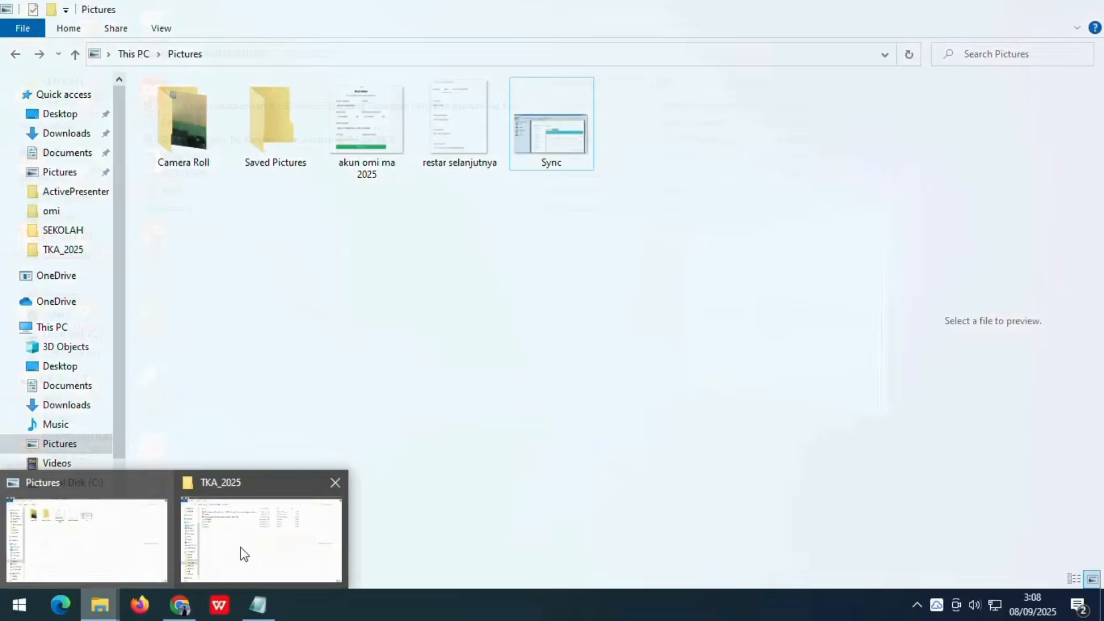
pyautogui.click(240, 547)
pyautogui.click(171, 195)
pyautogui.rightClick(170, 195)
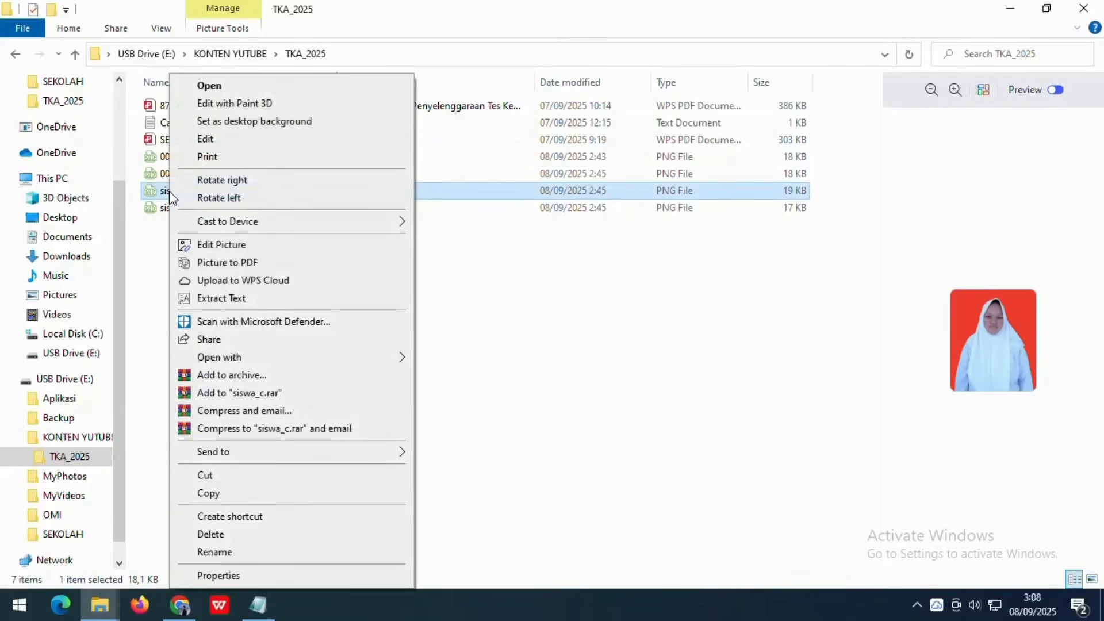
pyautogui.click(208, 553)
pyautogui.hotkey('ctrl', 'v')
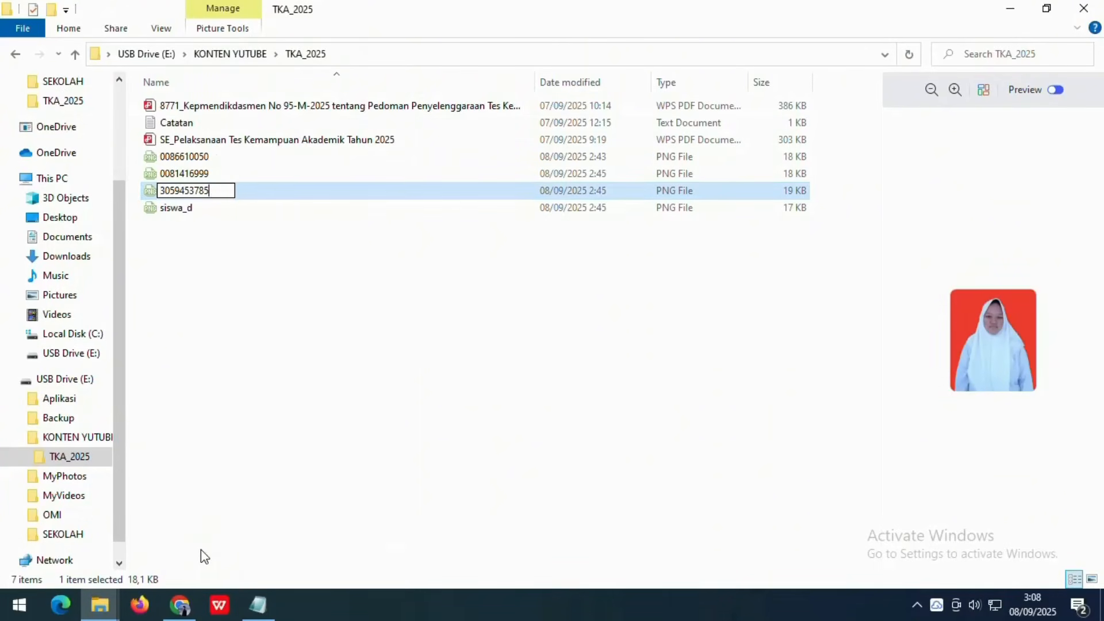
pyautogui.click(174, 534)
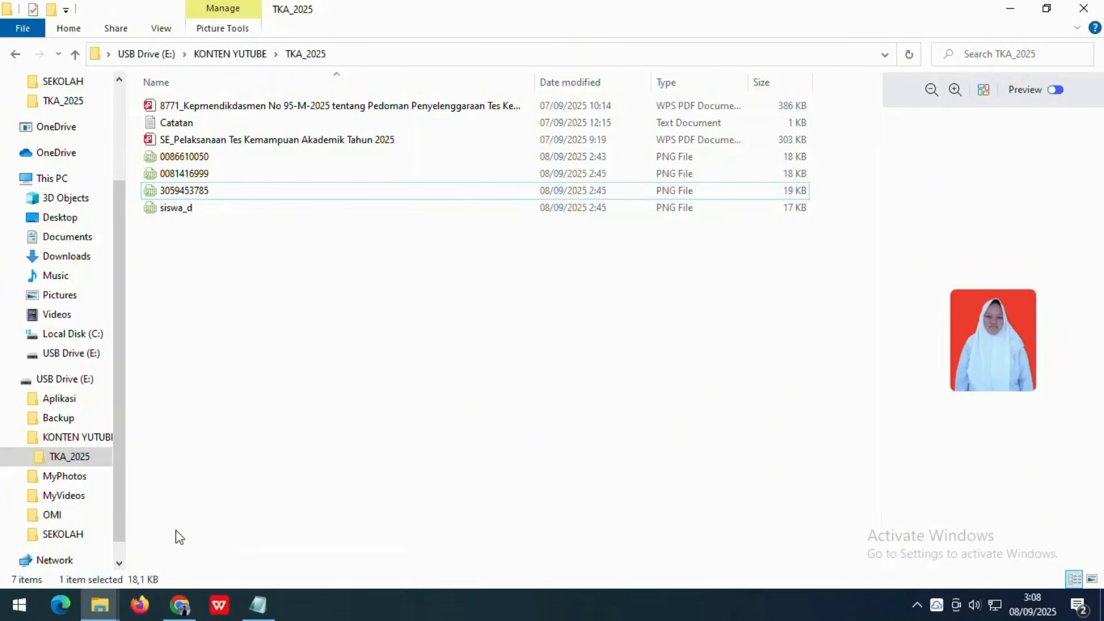
# - Rename the siswa_d photo to the fourth participant's ID number, then return to Foto Peserta
pyautogui.click(180, 605)
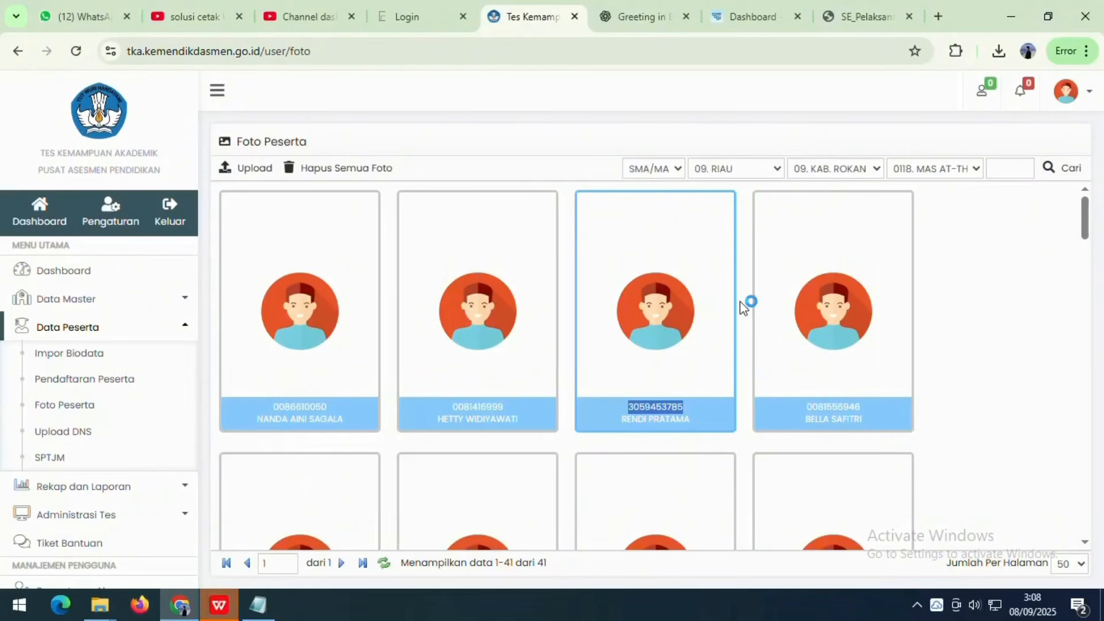
pyautogui.doubleClick(838, 410)
pyautogui.rightClick(839, 411)
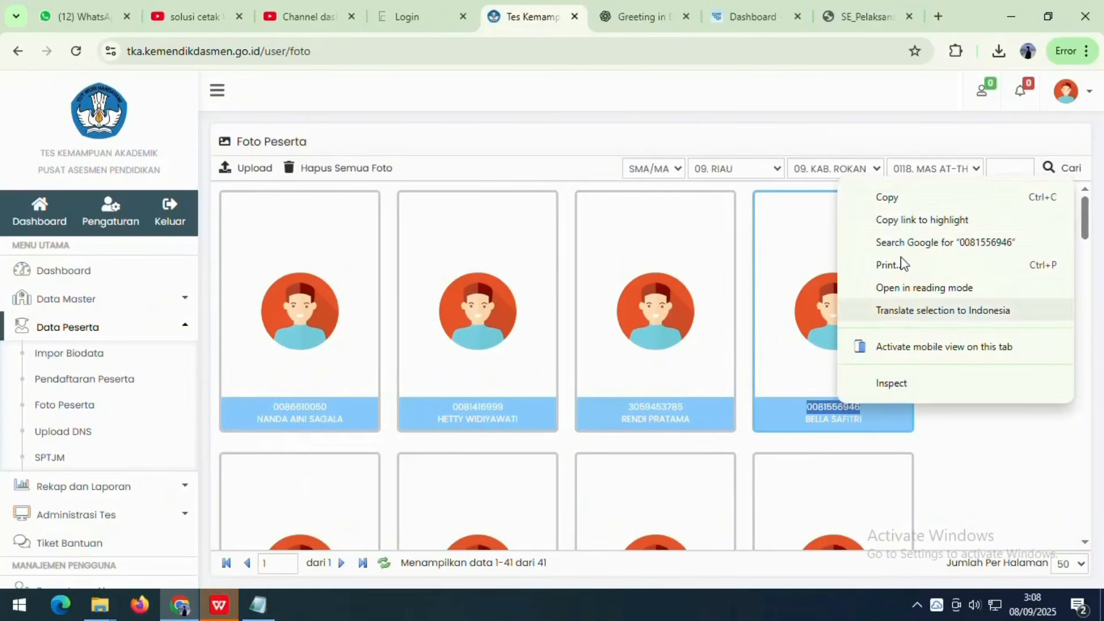
pyautogui.click(902, 200)
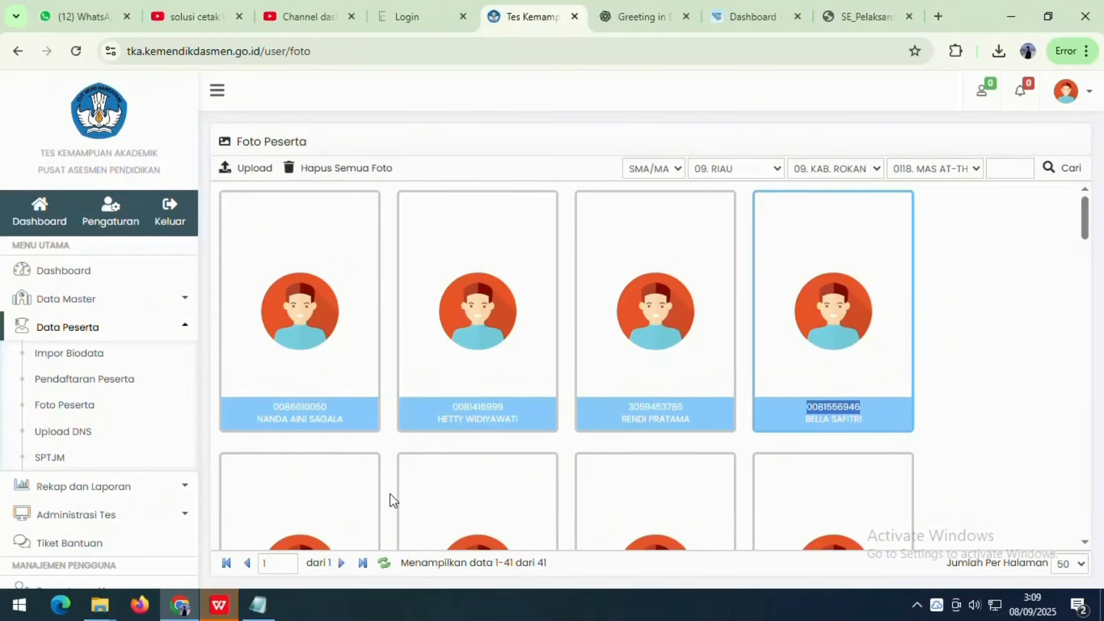
pyautogui.moveTo(99, 604)
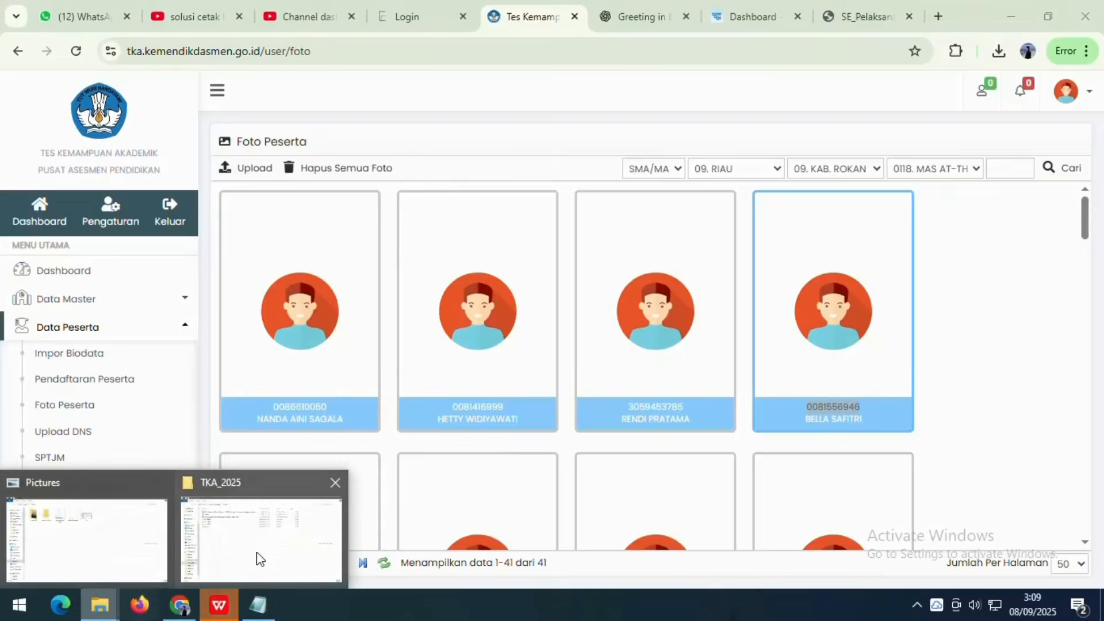
pyautogui.click(253, 529)
pyautogui.click(188, 211)
pyautogui.rightClick(186, 212)
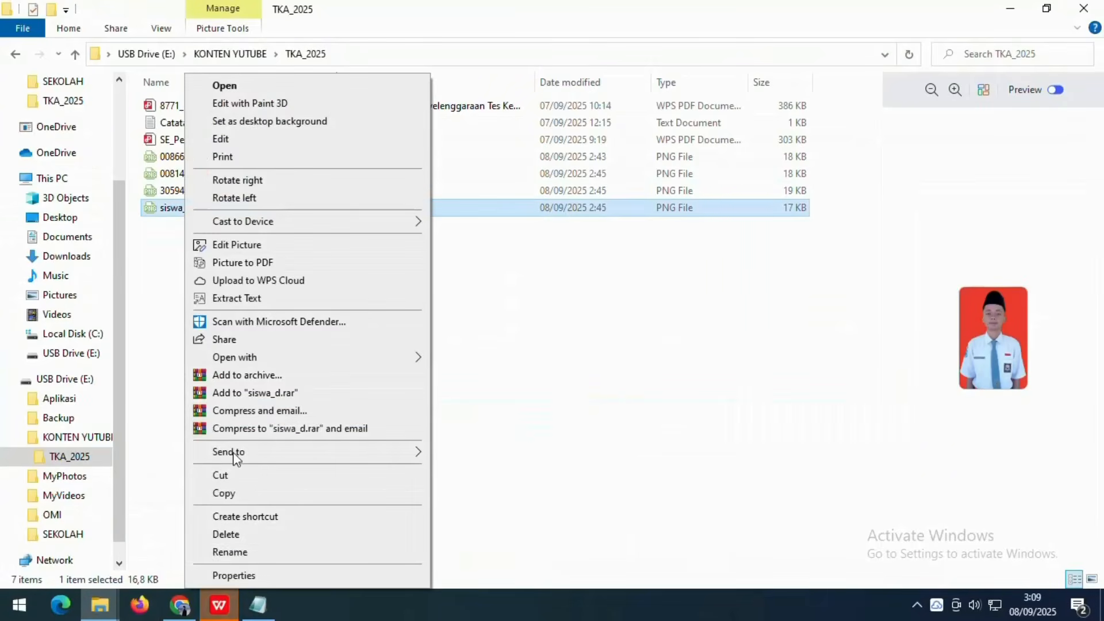
pyautogui.click(235, 552)
pyautogui.hotkey('ctrl', 'v')
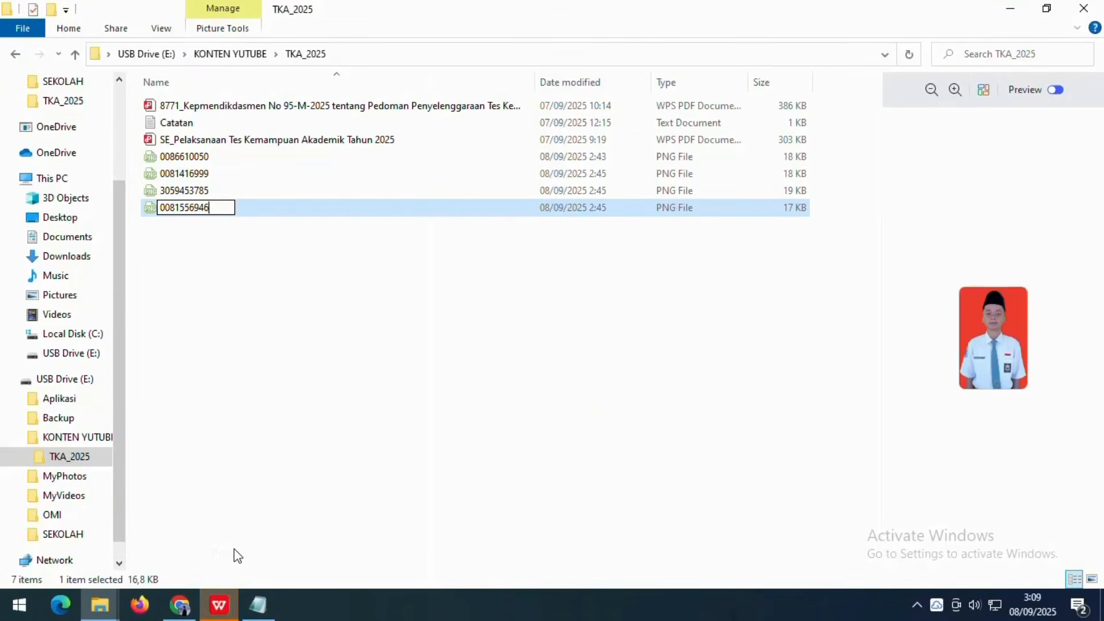
pyautogui.click(304, 393)
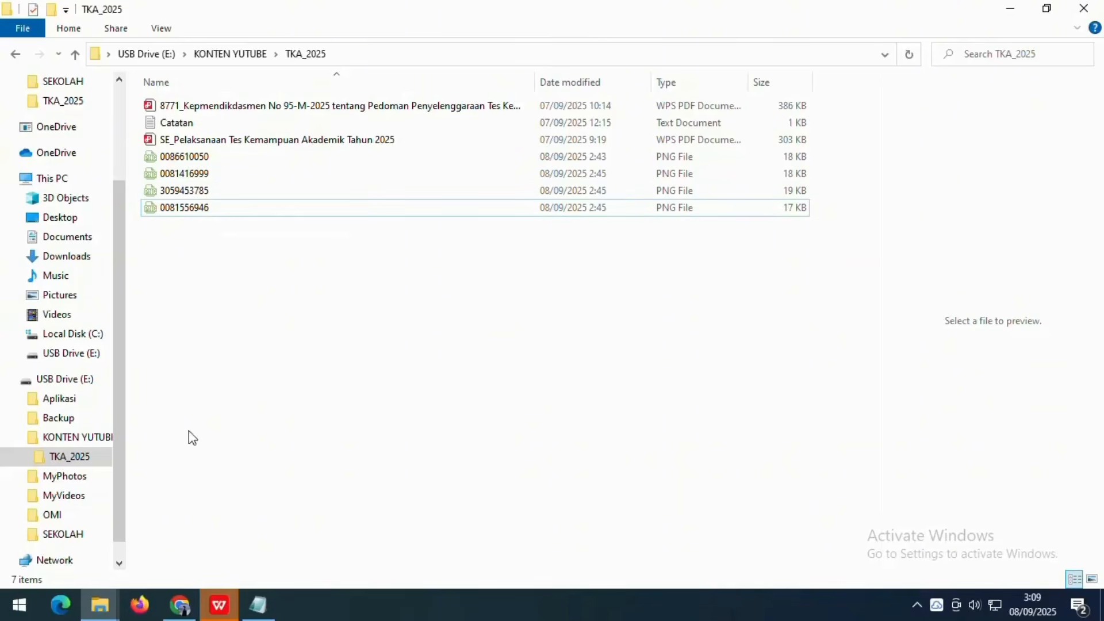
pyautogui.click(180, 605)
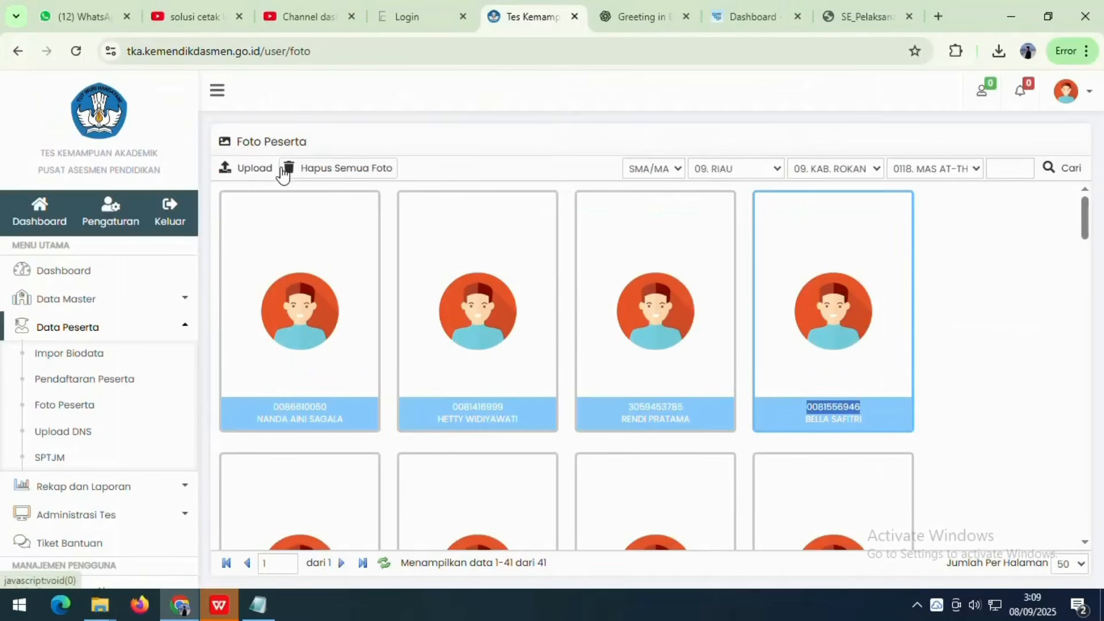
# - Review the upload form's file size, single-folder and one-.zip requirements, then close it
pyautogui.click(241, 170)
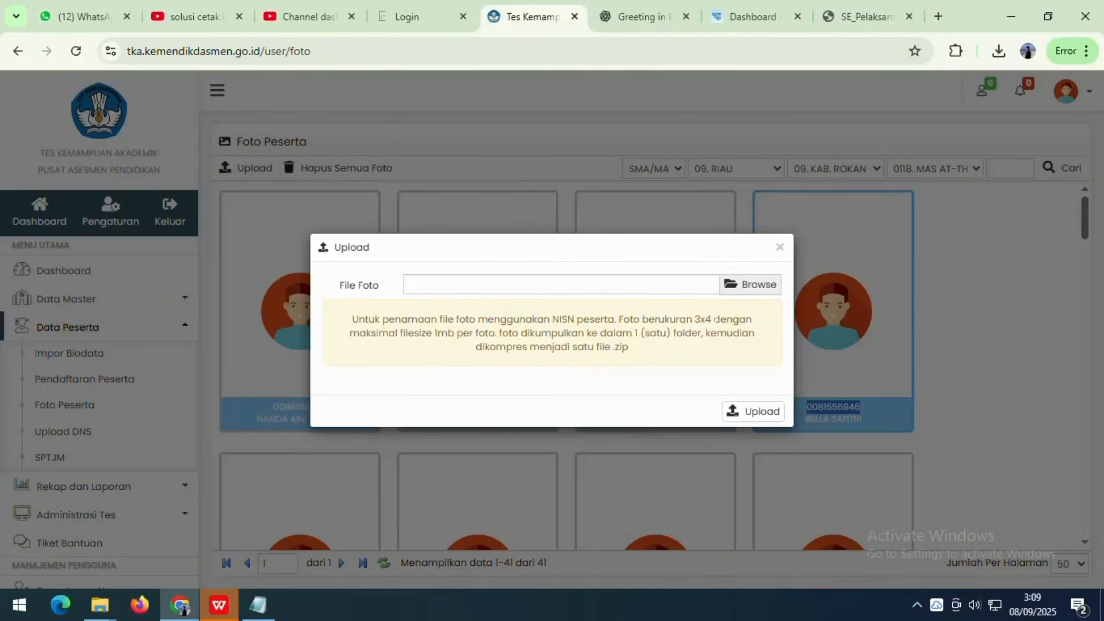
pyautogui.moveTo(349, 333); pyautogui.dragTo(693, 334)
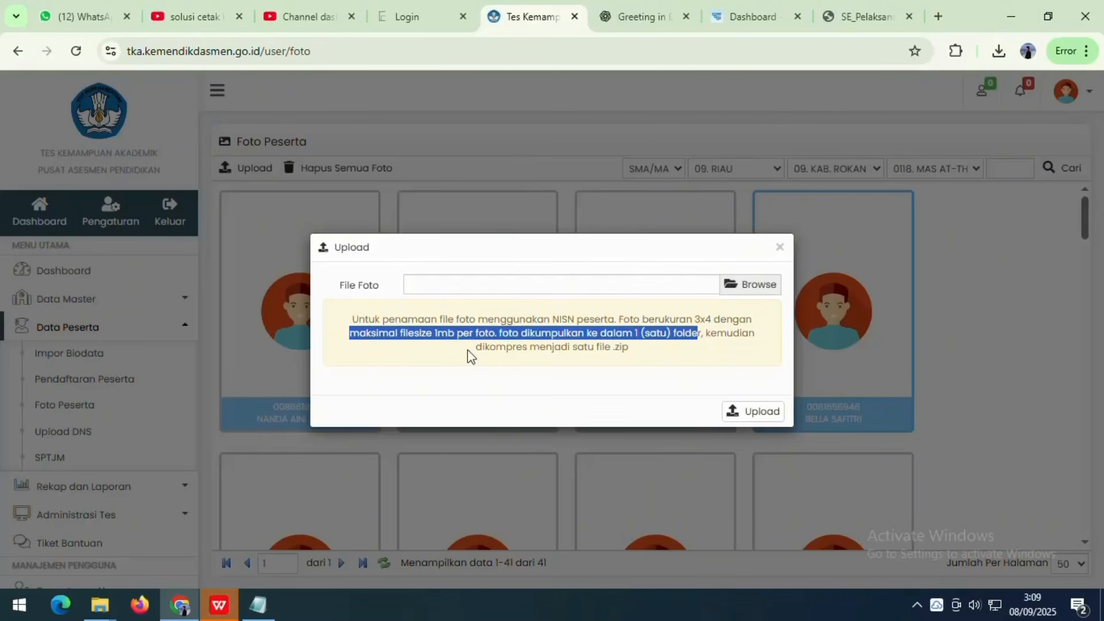
pyautogui.moveTo(475, 347); pyautogui.dragTo(630, 347)
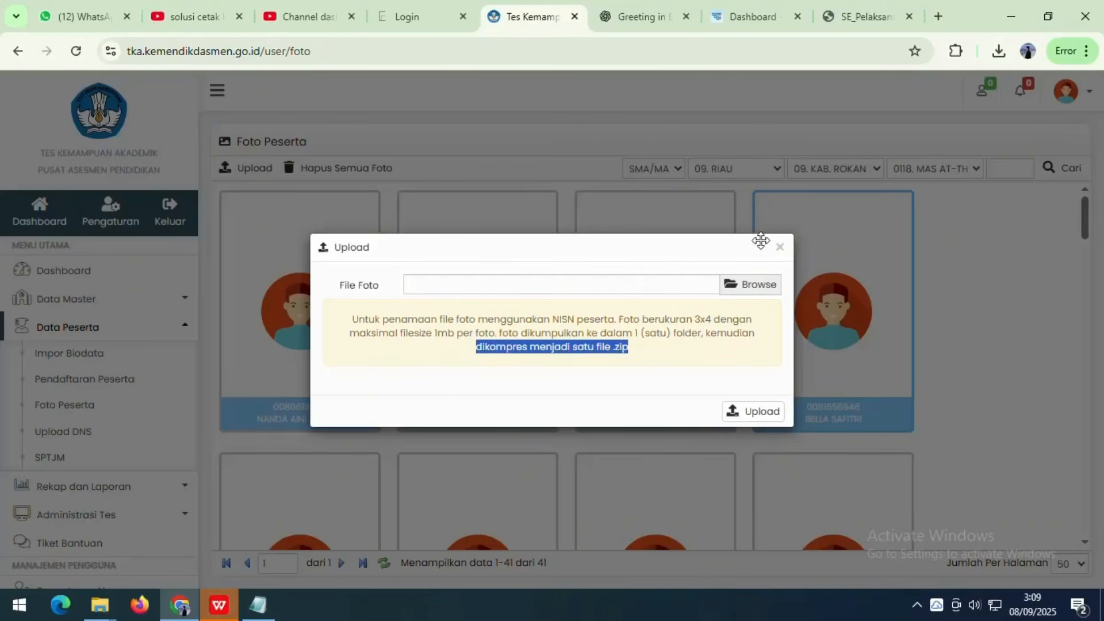
pyautogui.click(780, 247)
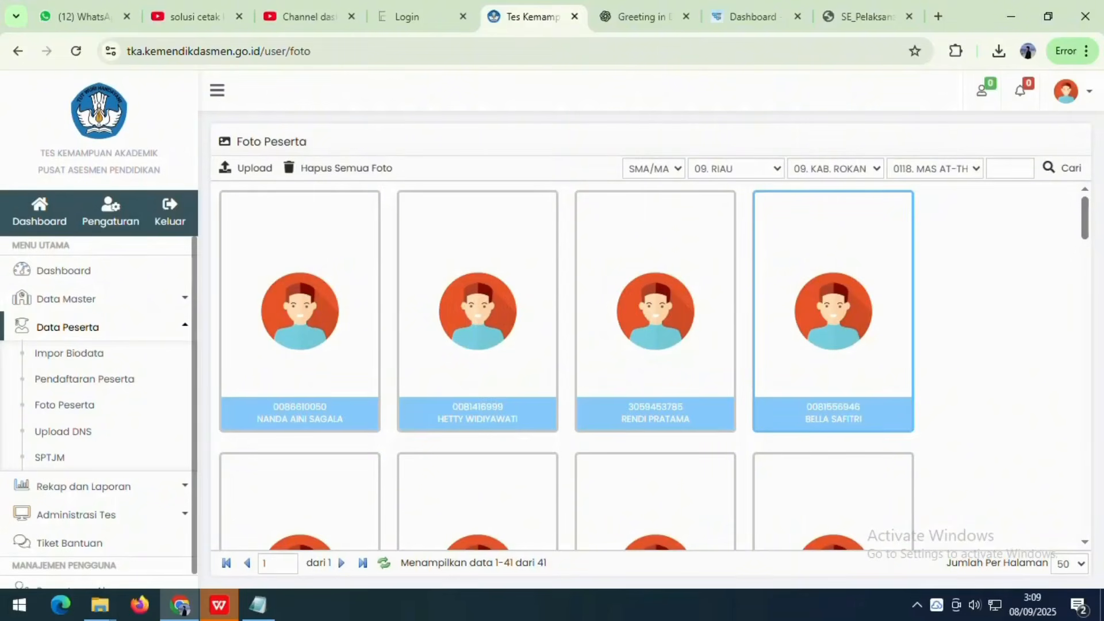
# - Create a new folder named 'foto calon tka' in TKA_2025
pyautogui.moveTo(100, 605)
pyautogui.click(236, 516)
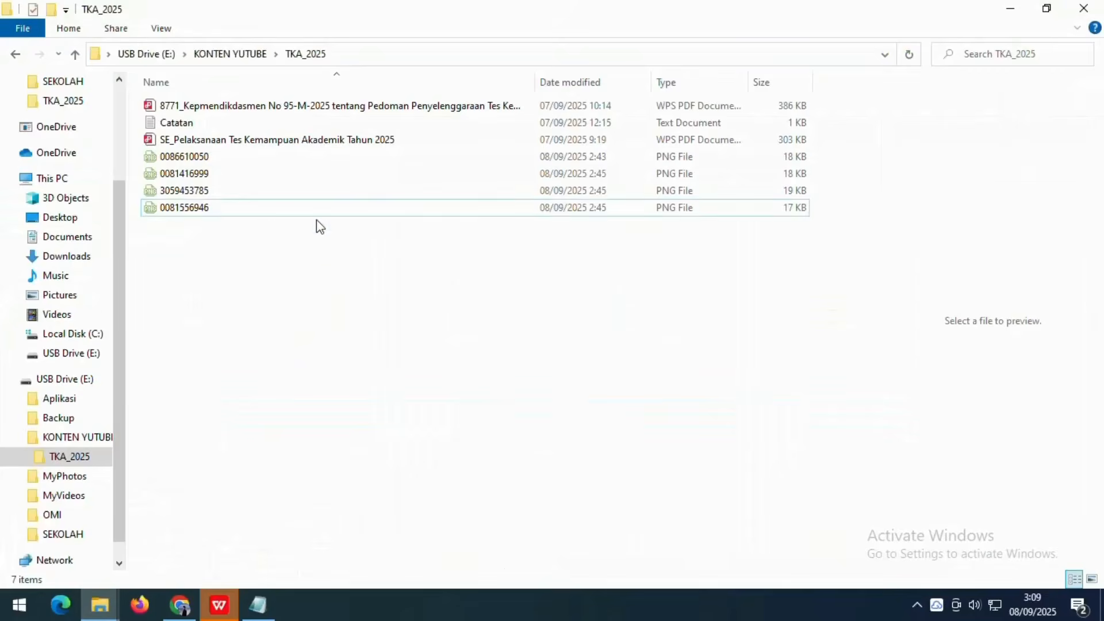
pyautogui.click(194, 162)
pyautogui.click(192, 267)
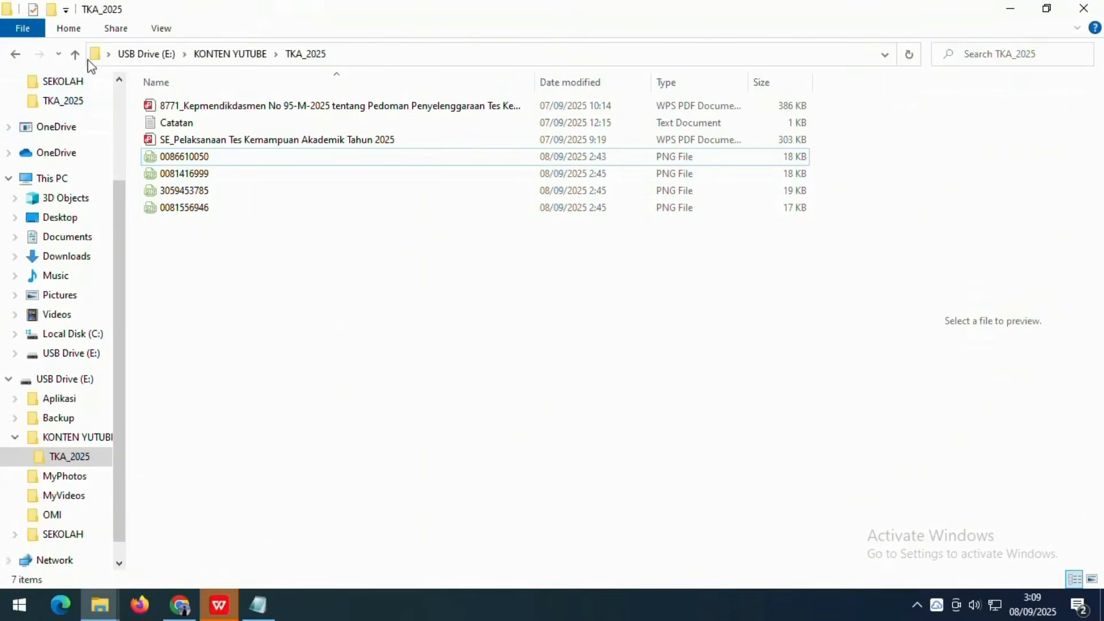
pyautogui.click(52, 11)
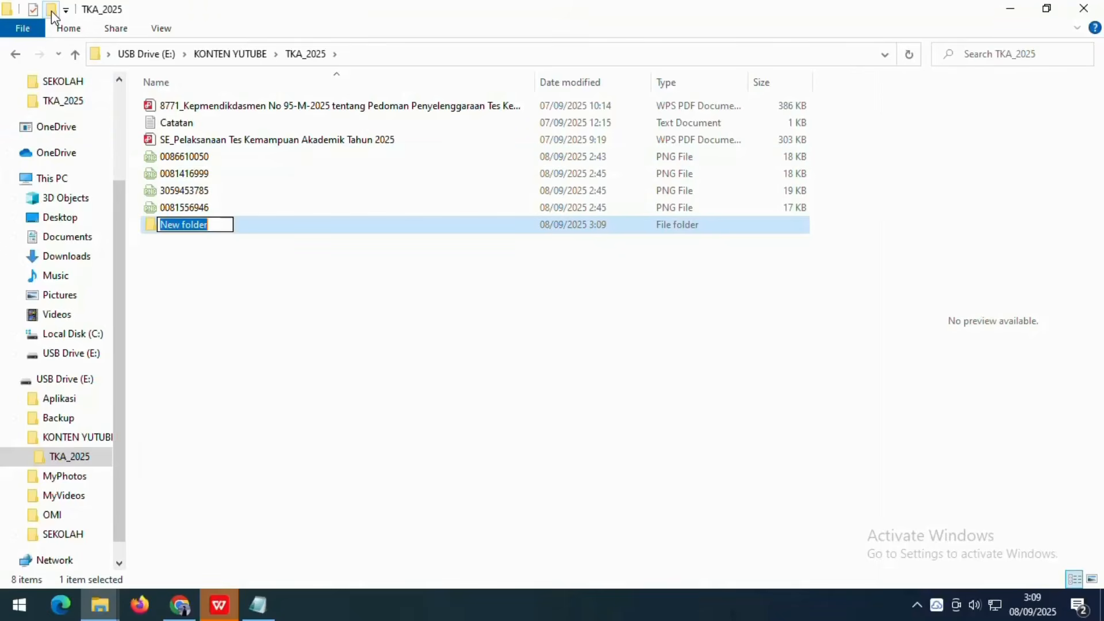
pyautogui.write('f')
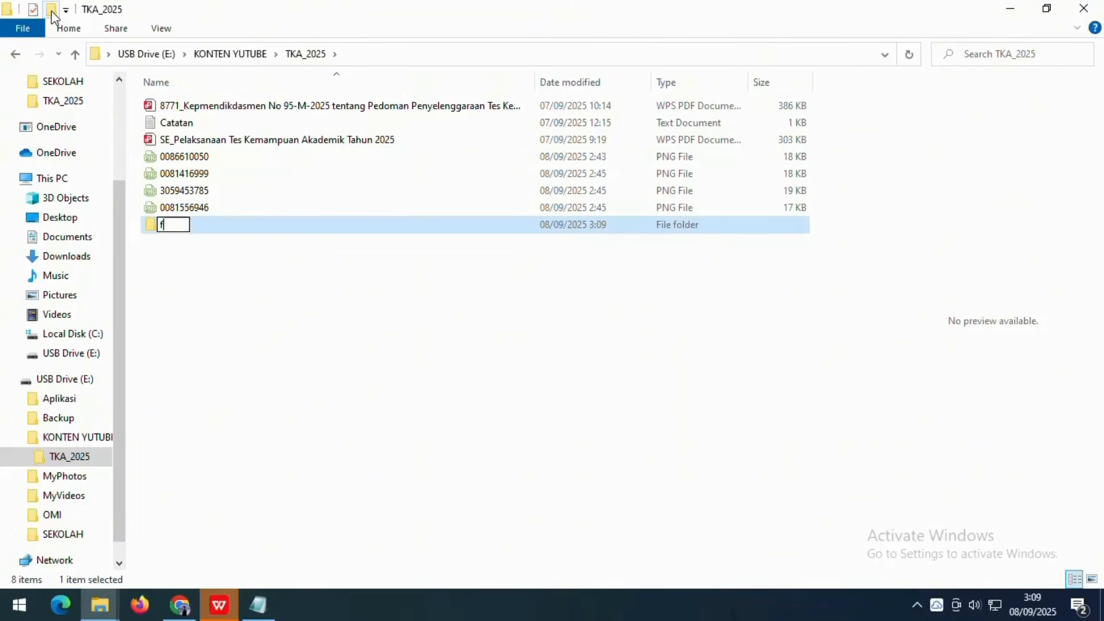
pyautogui.write('oto calon')
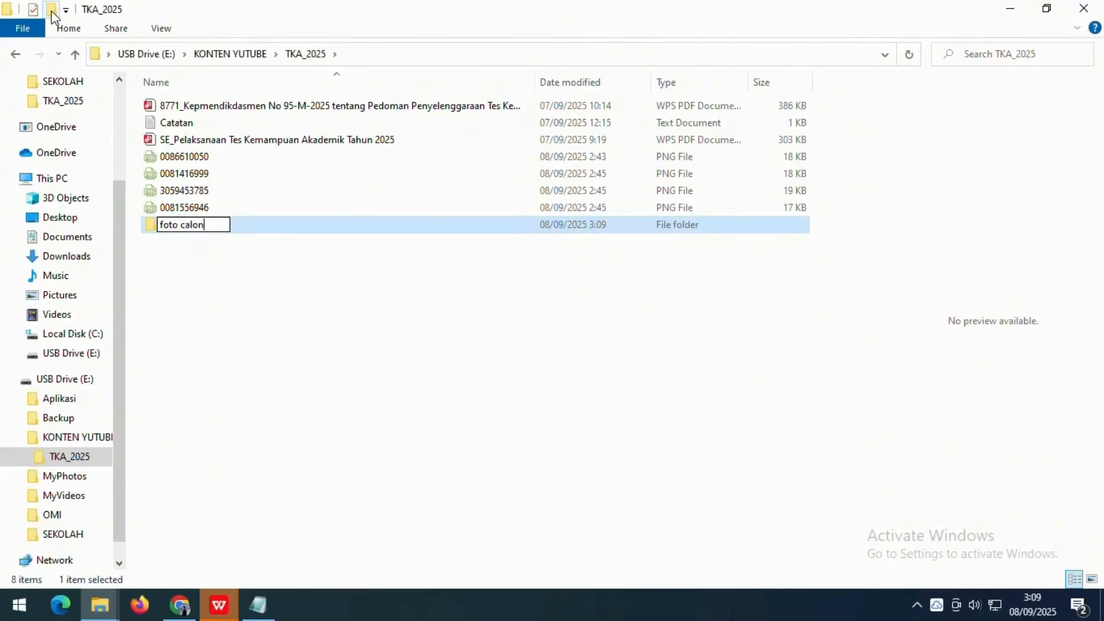
pyautogui.write(' tka')
pyautogui.press('Return')
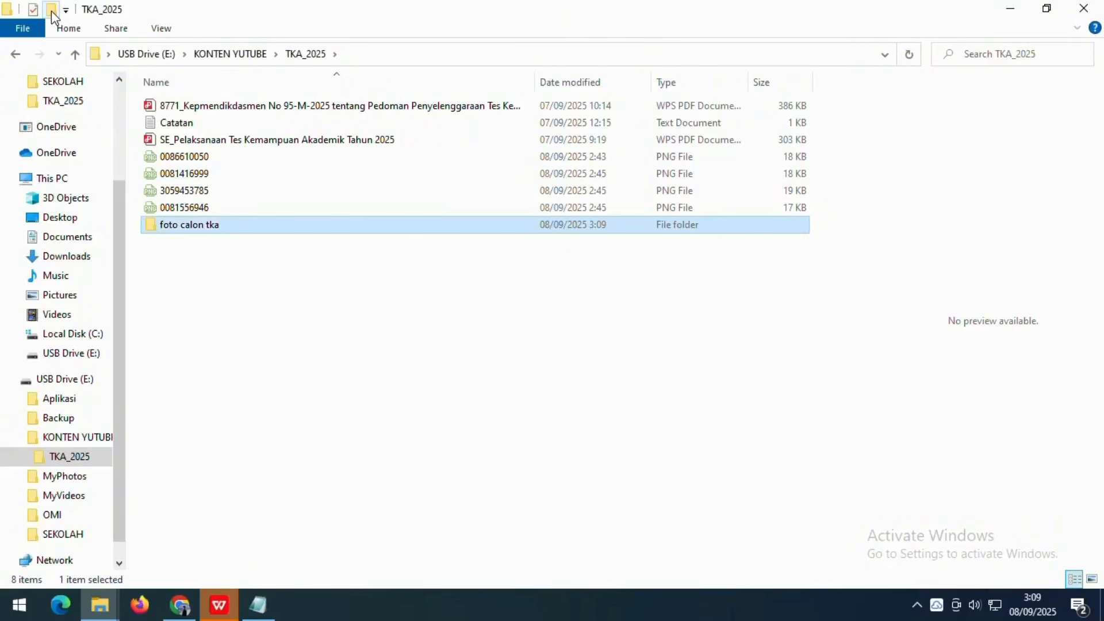
# - Paste the four participant-ID PNG photos into the 'foto calon tka' folder
pyautogui.click(233, 164)
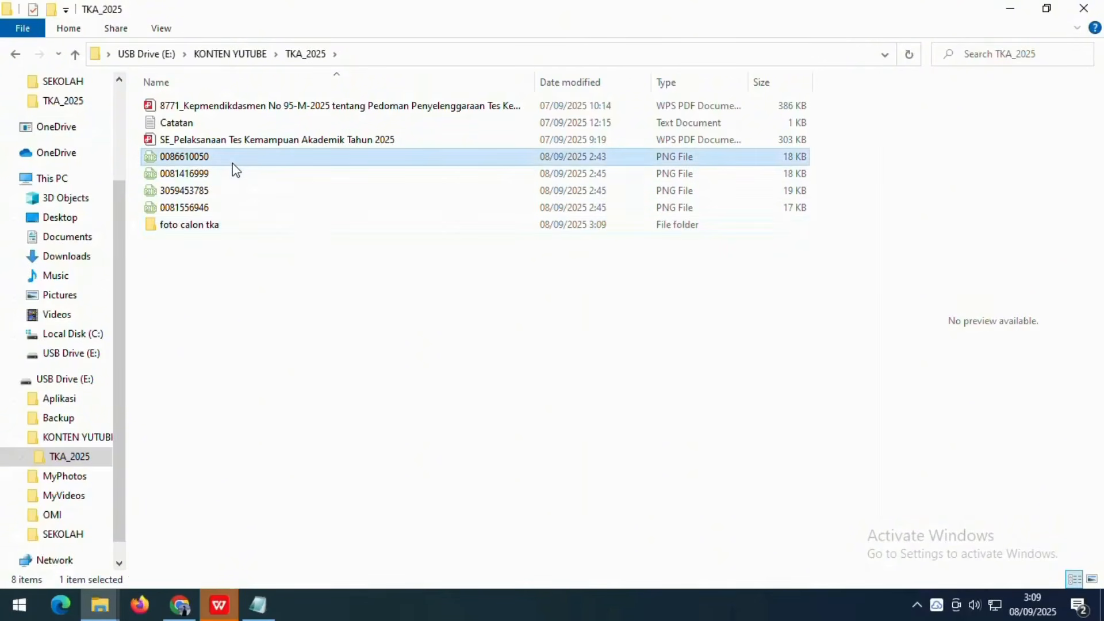
pyautogui.keyDown('ctrl'); pyautogui.click(192, 173); pyautogui.keyUp('ctrl')
pyautogui.keyDown('ctrl'); pyautogui.click(191, 190); pyautogui.keyUp('ctrl')
pyautogui.keyDown('ctrl'); pyautogui.click(196, 208); pyautogui.keyUp('ctrl')
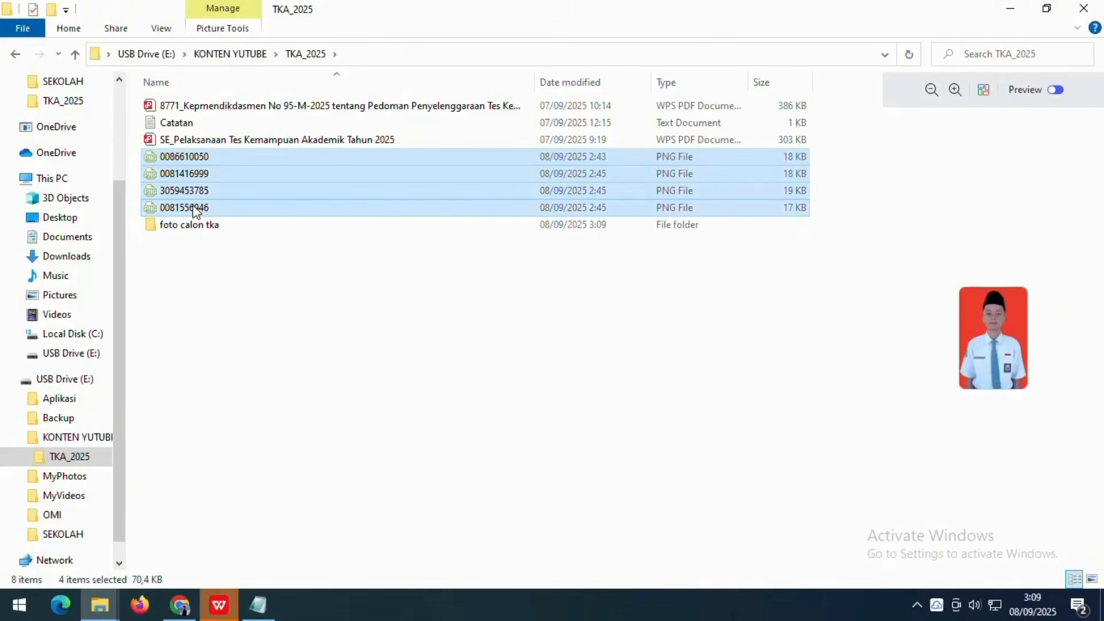
pyautogui.doubleClick(192, 224)
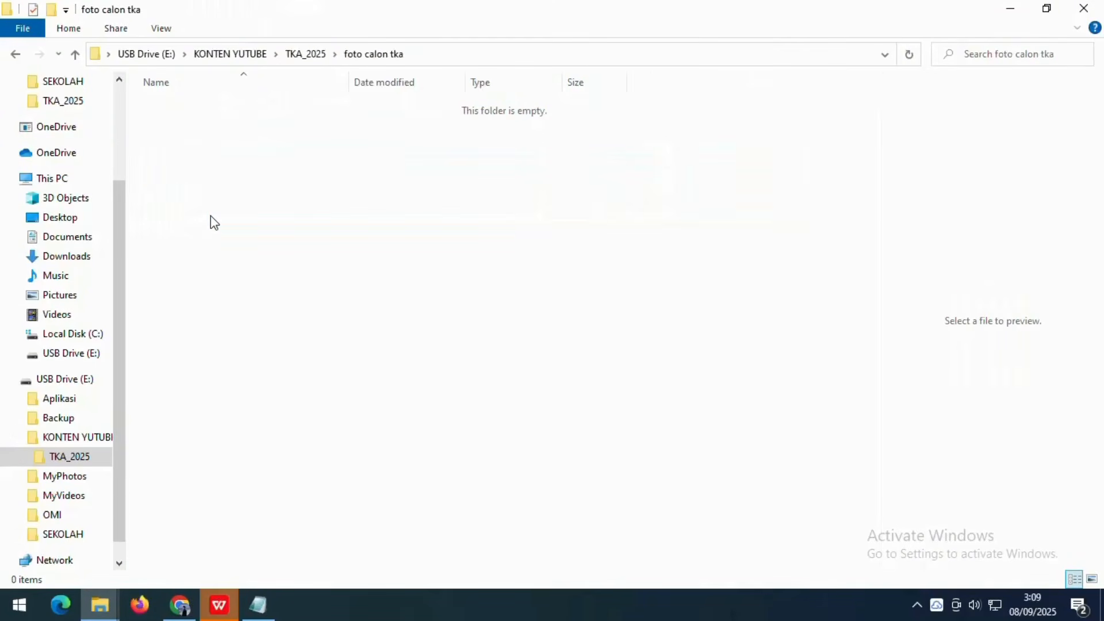
pyautogui.hotkey('ctrl', 'v')
pyautogui.click(210, 217)
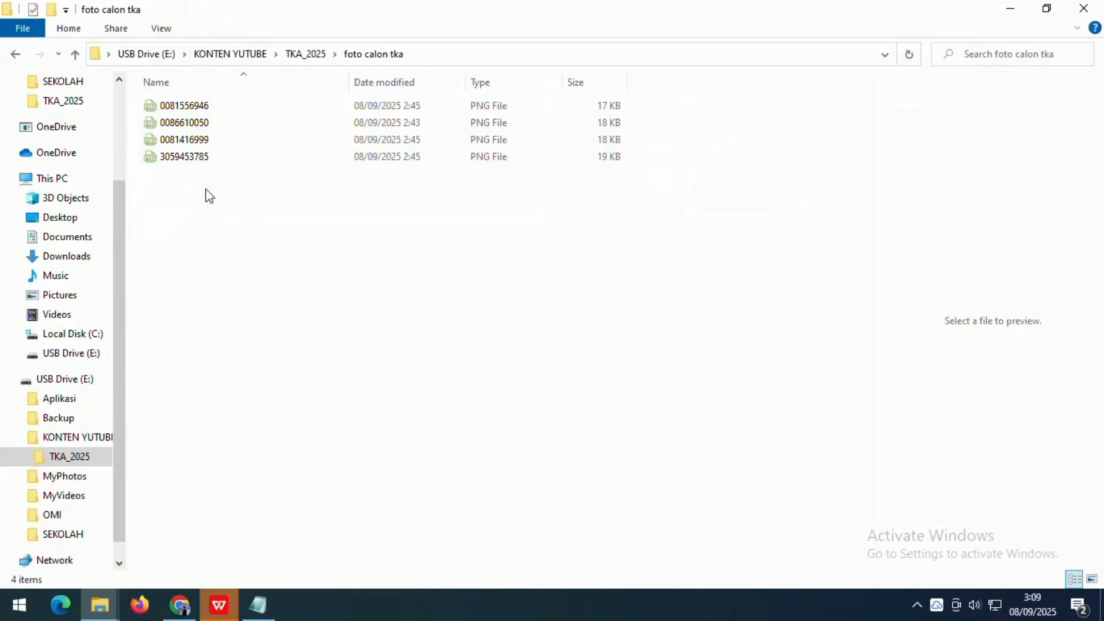
pyautogui.moveTo(186, 231); pyautogui.dragTo(187, 105)
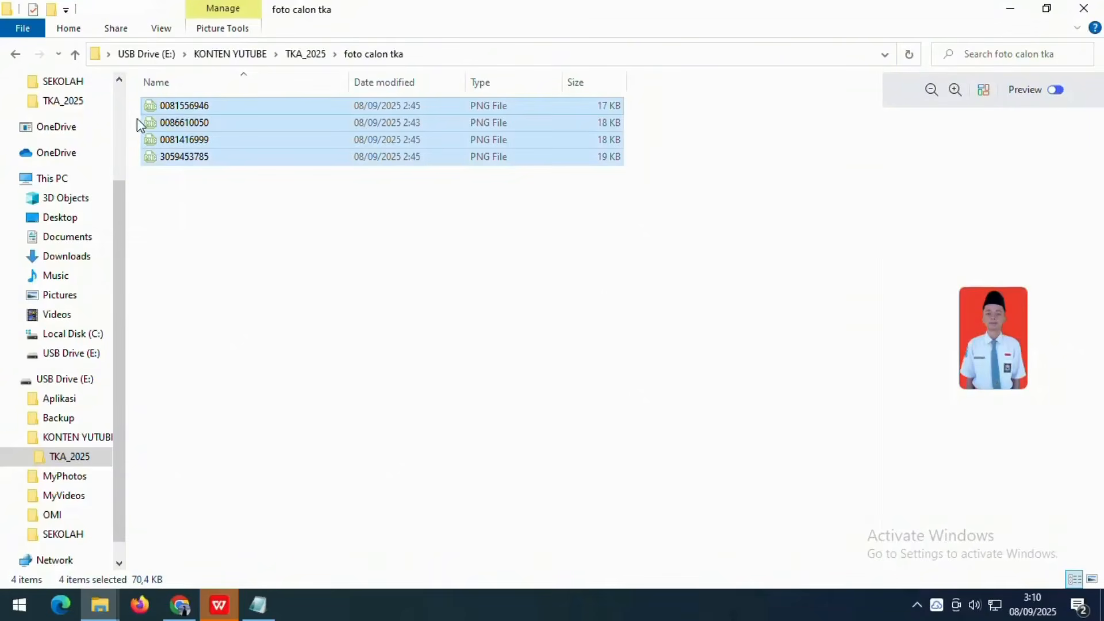
# - Start a ZIP archive of the four photos, then open the portal's photo upload form
pyautogui.rightClick(193, 109)
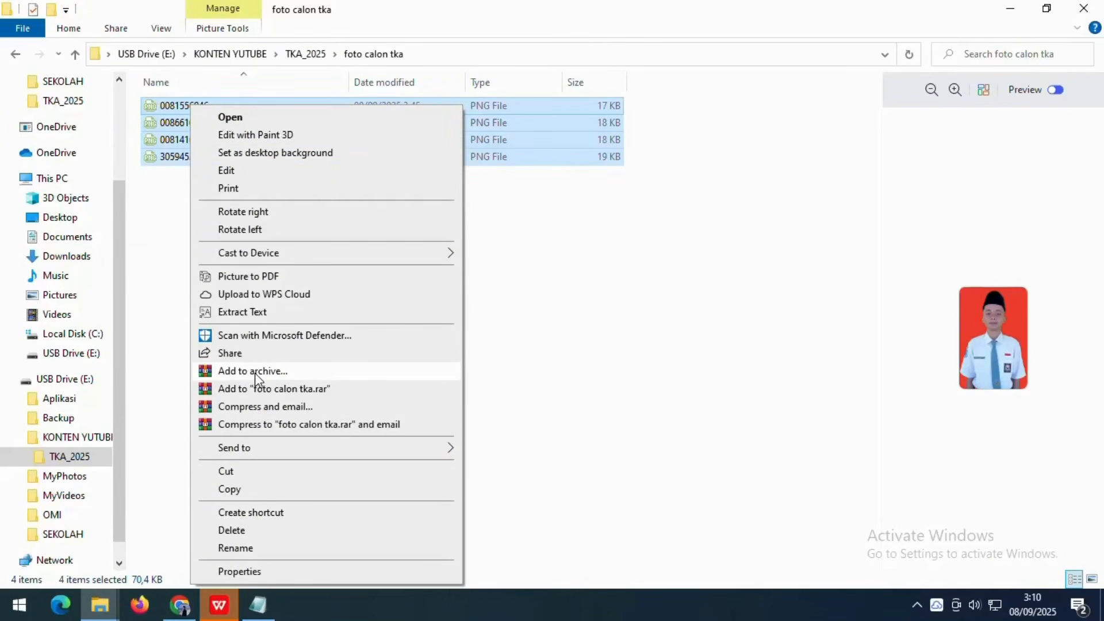
pyautogui.click(260, 371)
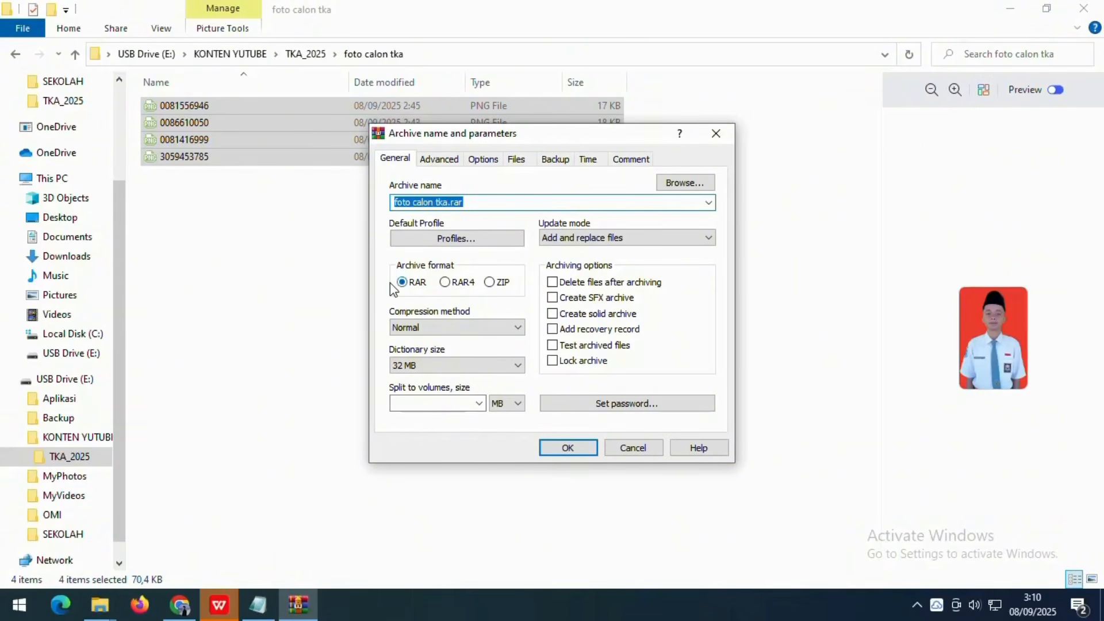
pyautogui.click(445, 283)
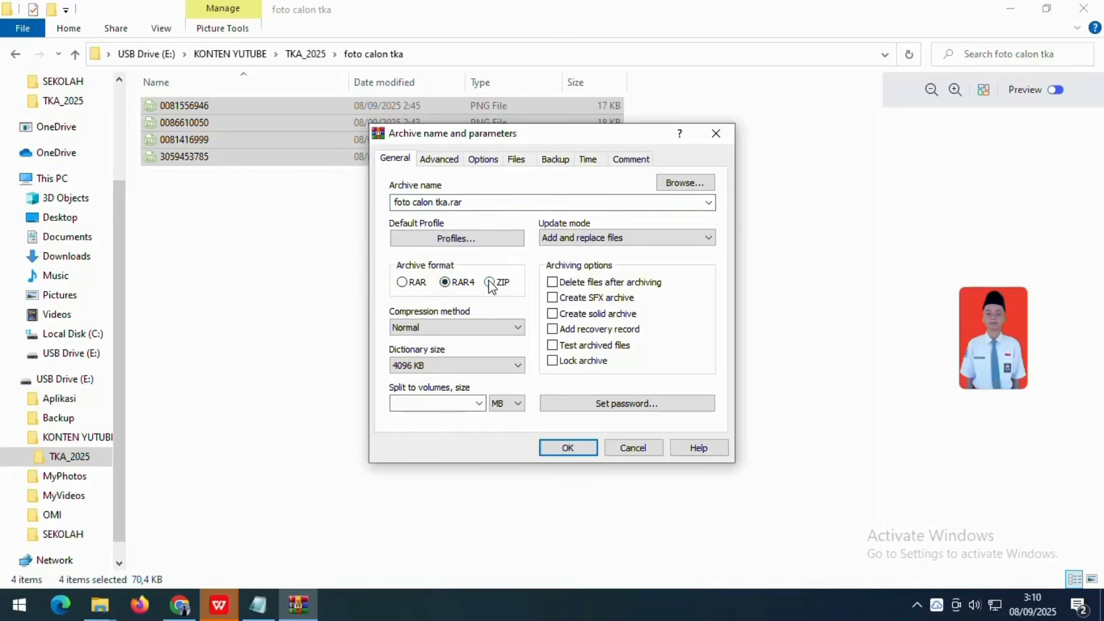
pyautogui.click(490, 282)
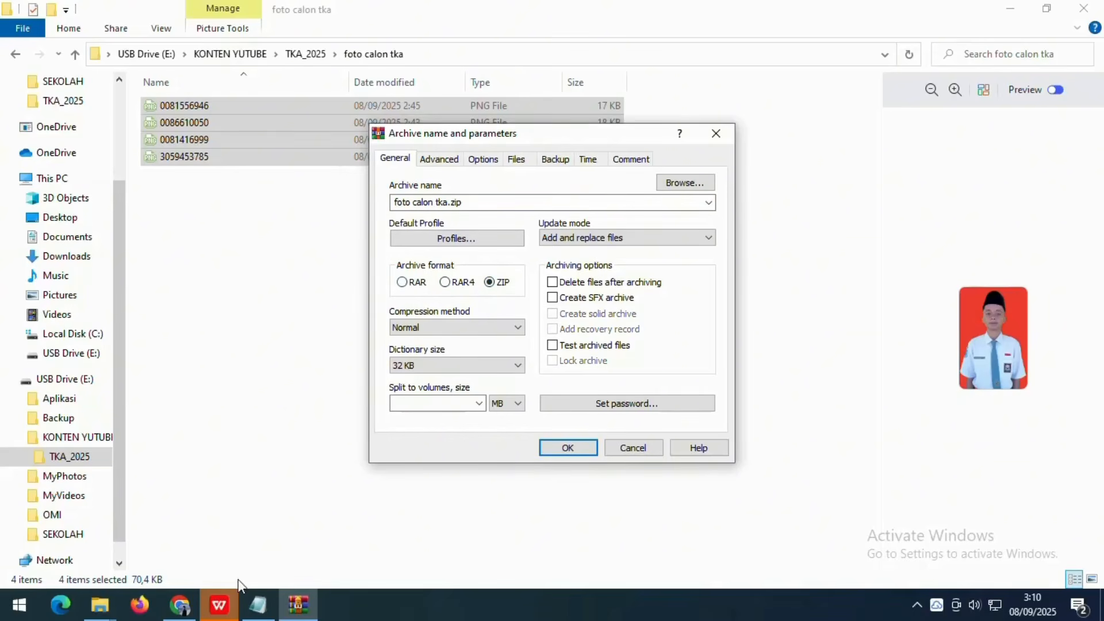
pyautogui.click(180, 604)
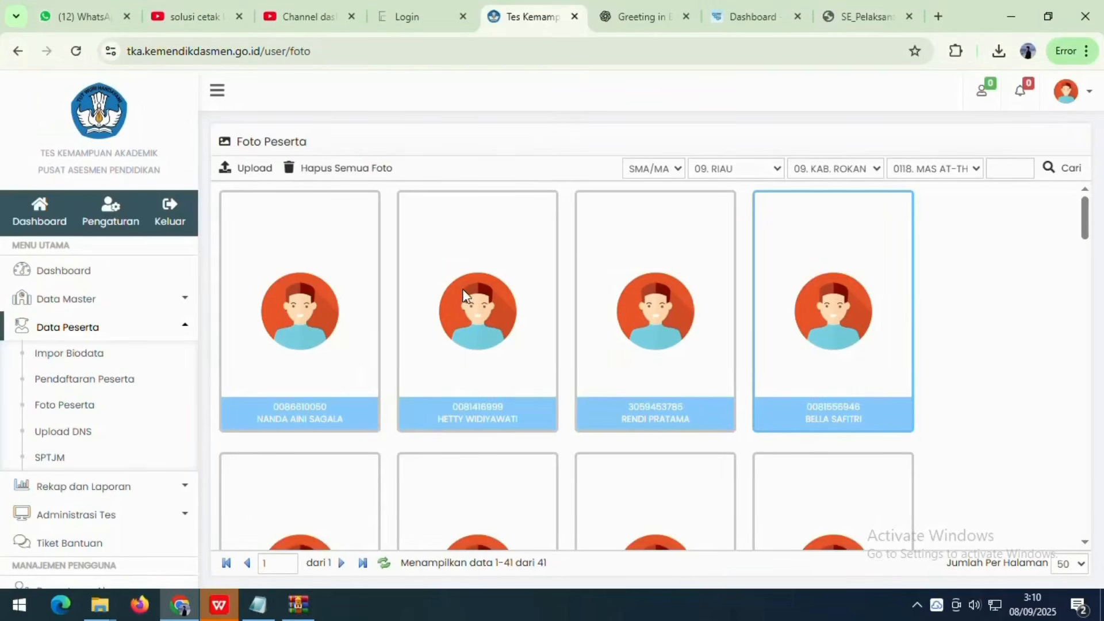
pyautogui.click(249, 168)
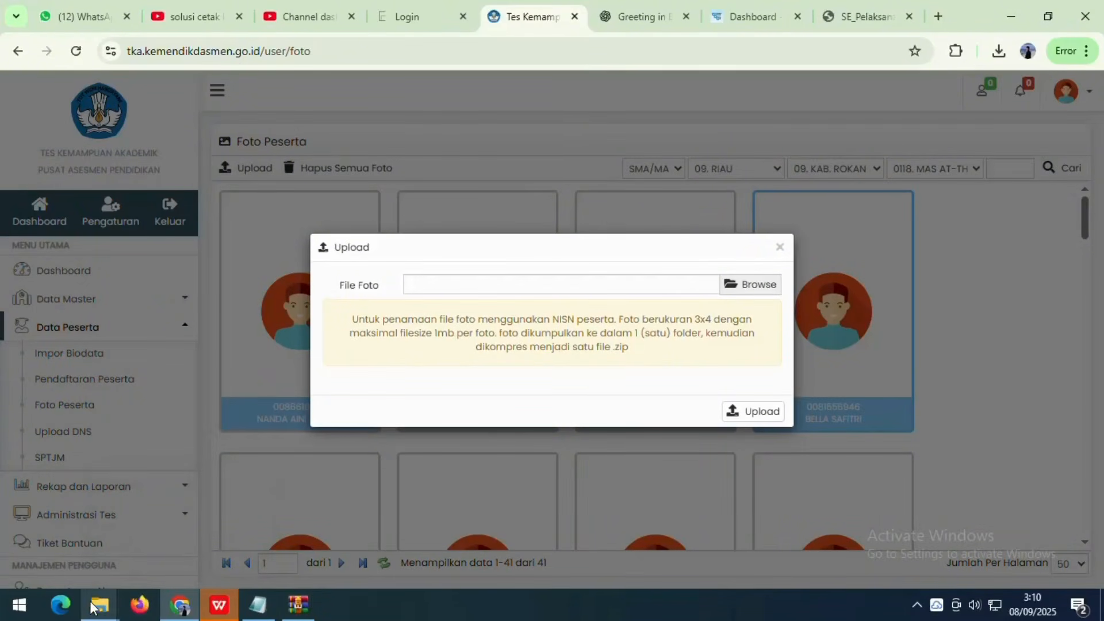
# - Create 'foto calon tka.zip' from the four photos with WinRAR in ZIP format
pyautogui.moveTo(110, 598)
pyautogui.click(253, 543)
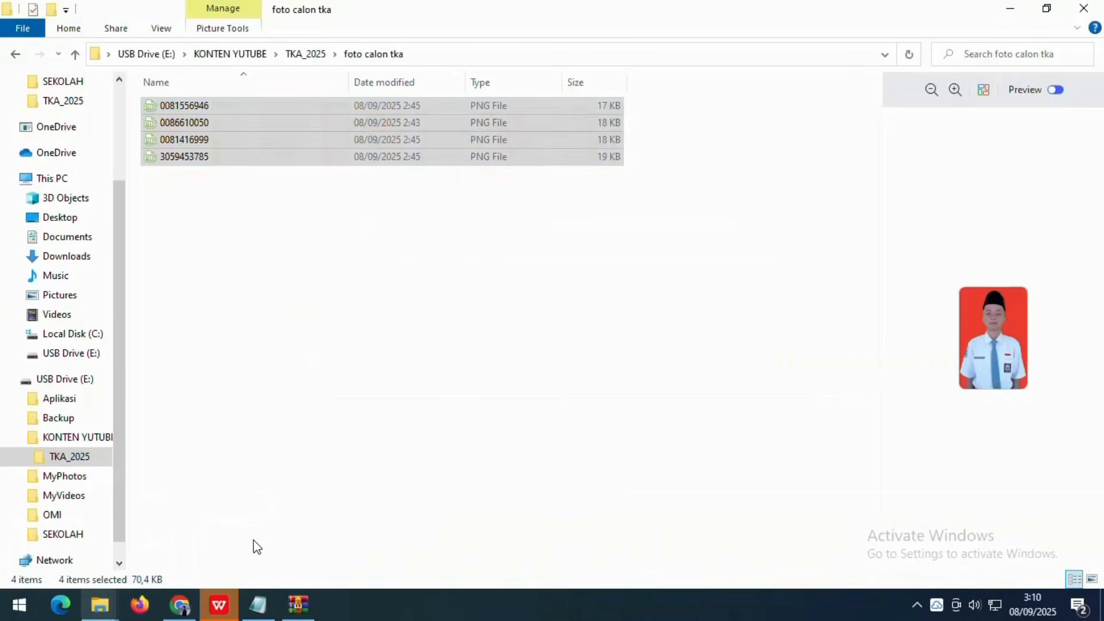
pyautogui.rightClick(308, 148)
pyautogui.click(362, 378)
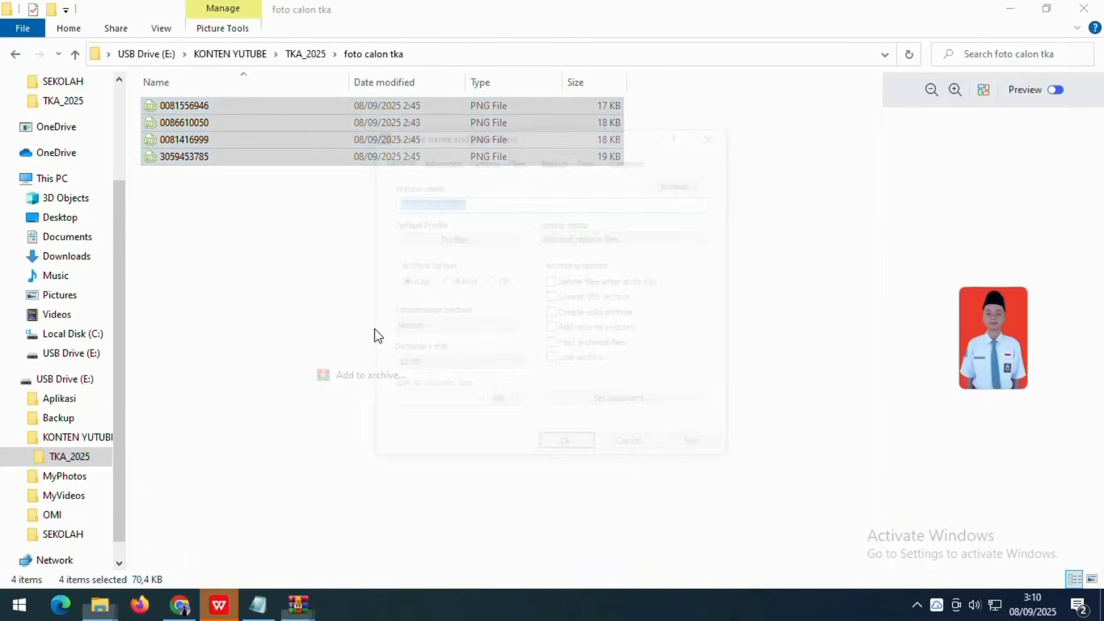
pyautogui.click(490, 282)
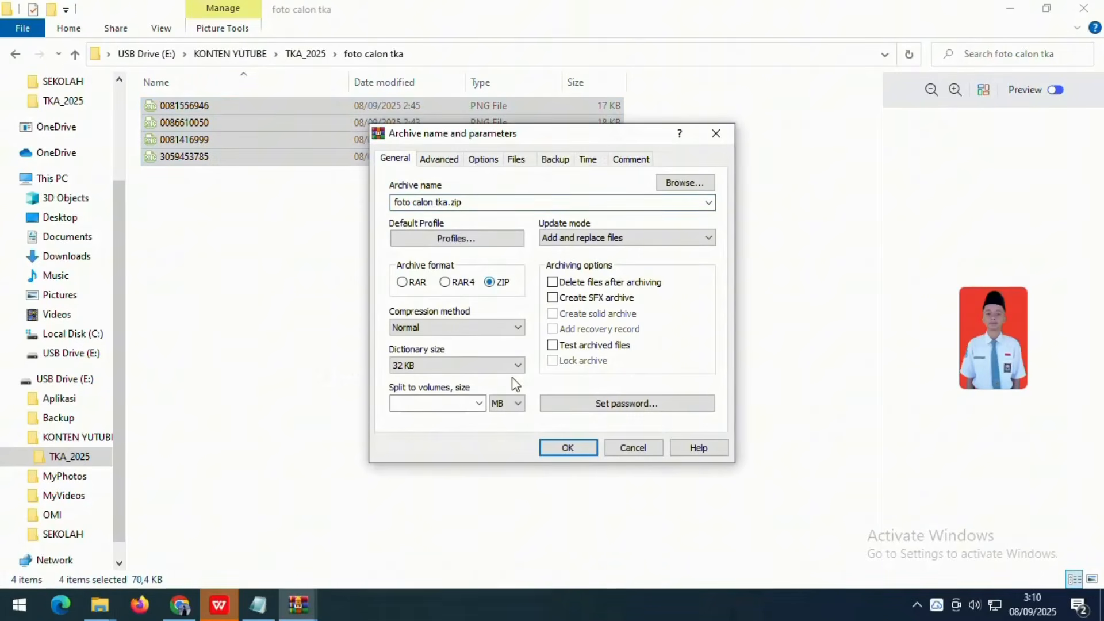
pyautogui.click(571, 449)
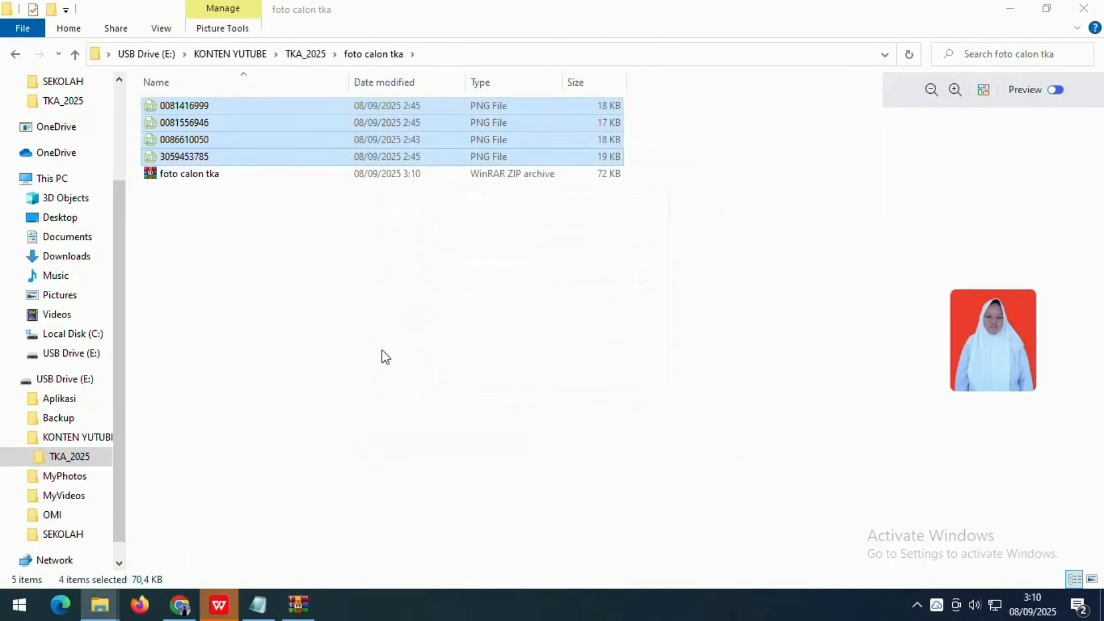
pyautogui.click(179, 175)
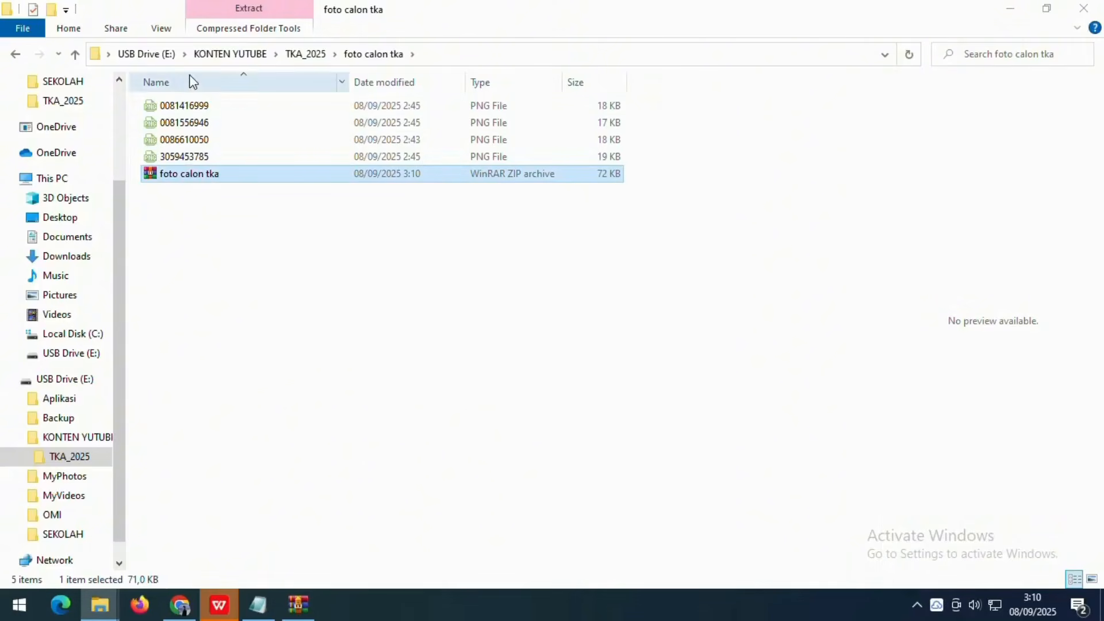
pyautogui.click(180, 604)
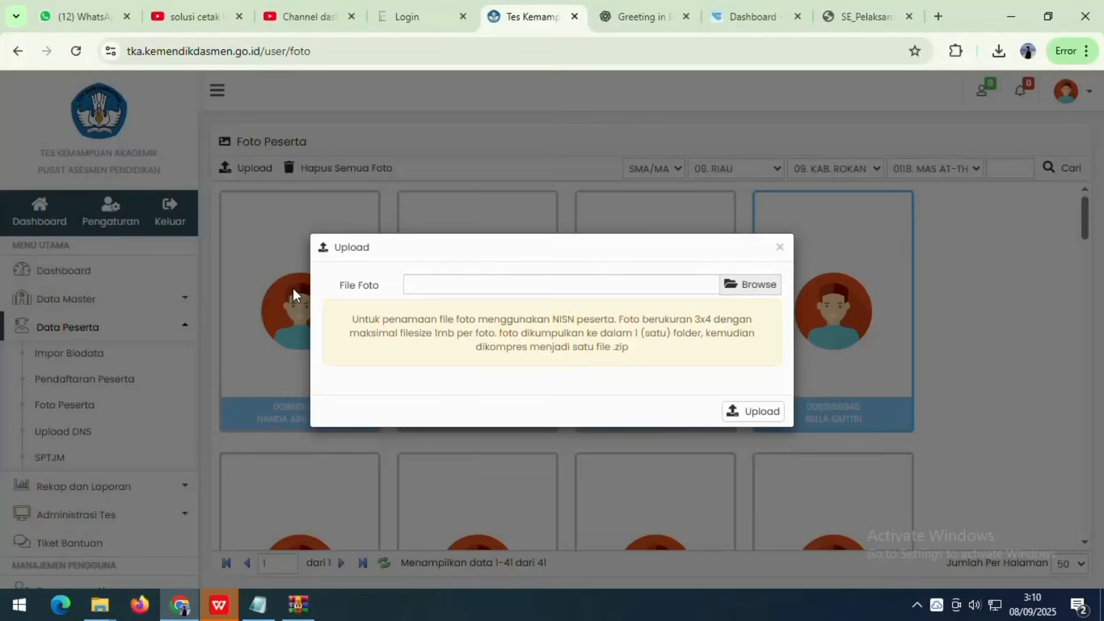
# - Pick 'foto calon tka.zip' from KONTEN YUTUBE > TKA_2025 > foto calon tka and upload it
pyautogui.click(743, 284)
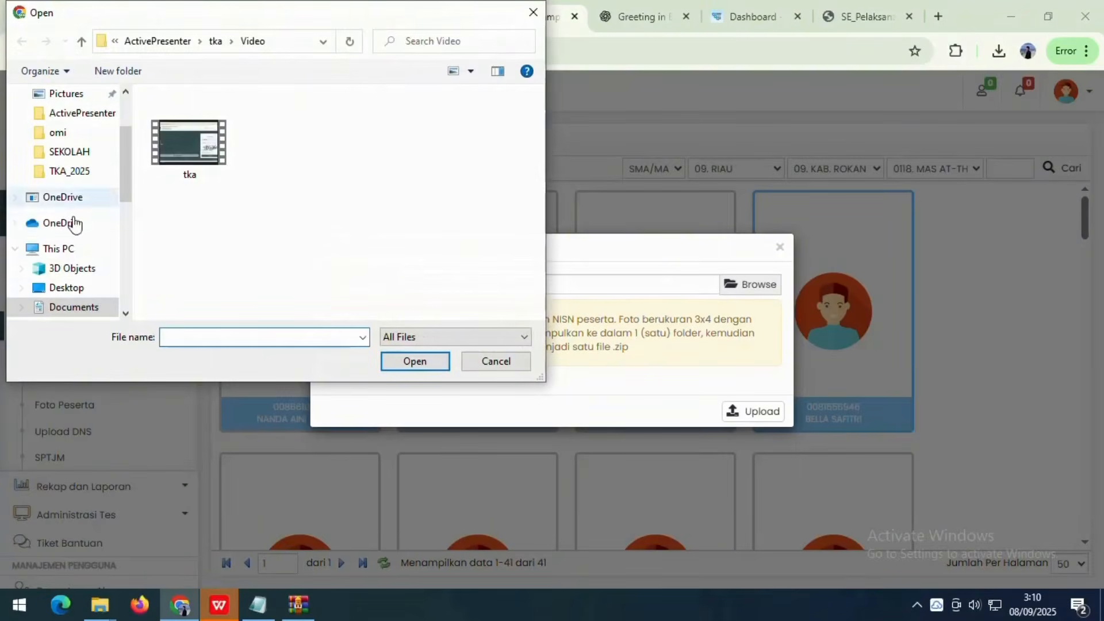
pyautogui.scroll(-6, 92, 258)
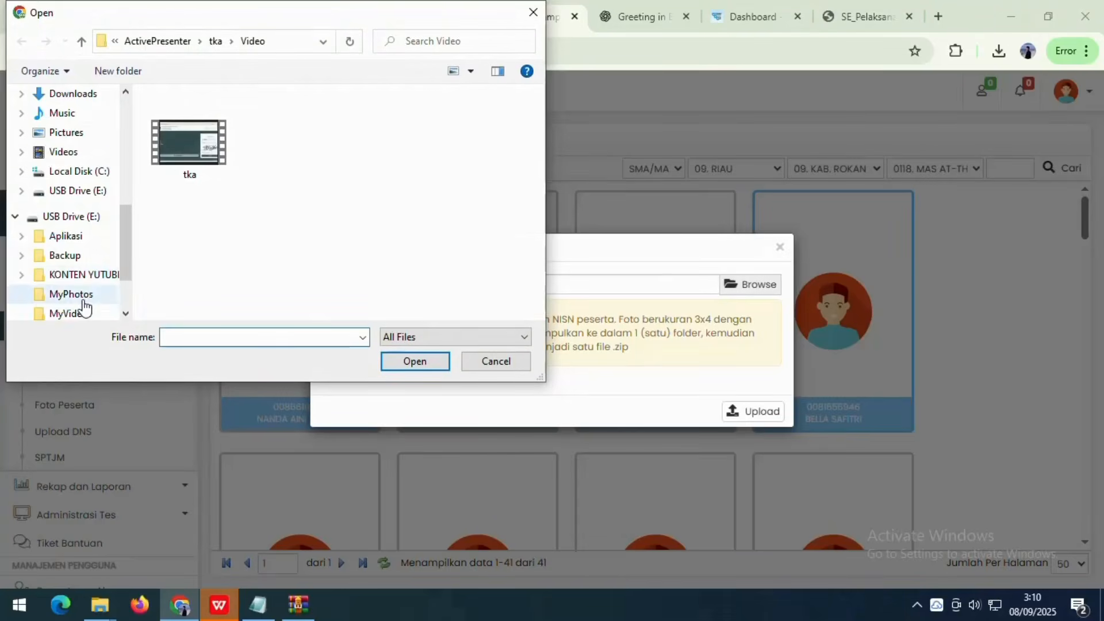
pyautogui.click(88, 257)
pyautogui.doubleClick(184, 119)
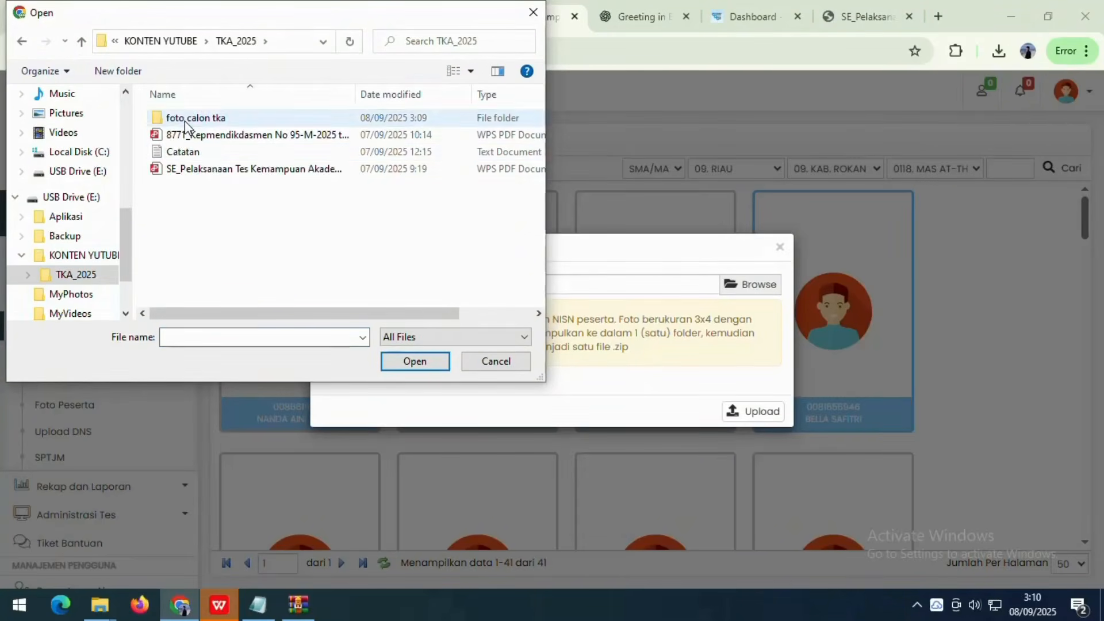
pyautogui.doubleClick(190, 118)
pyautogui.click(185, 186)
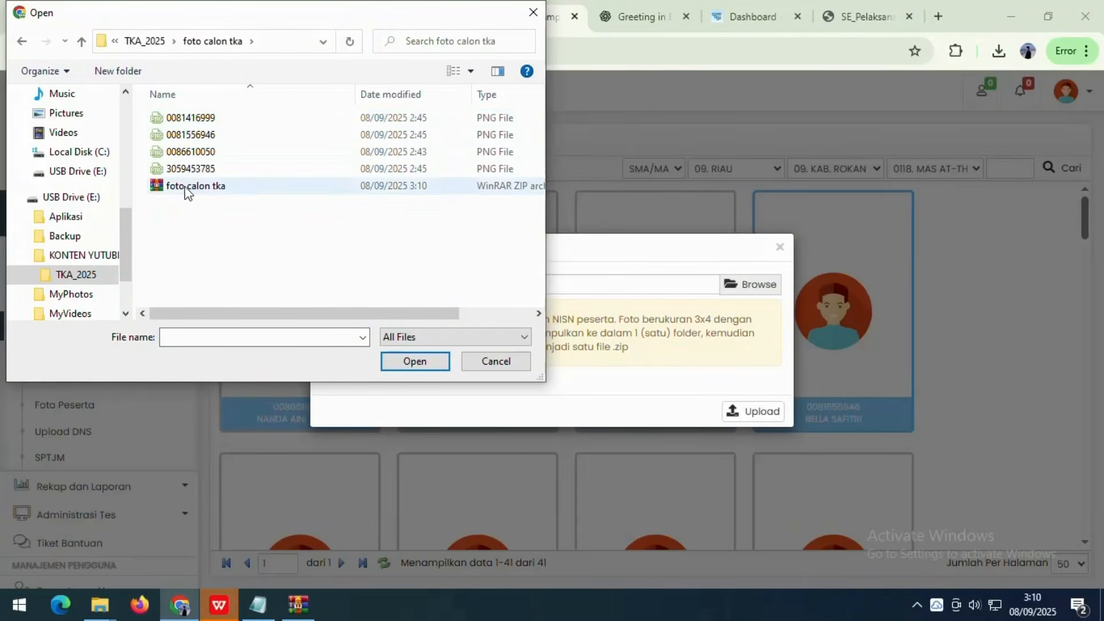
pyautogui.click(415, 366)
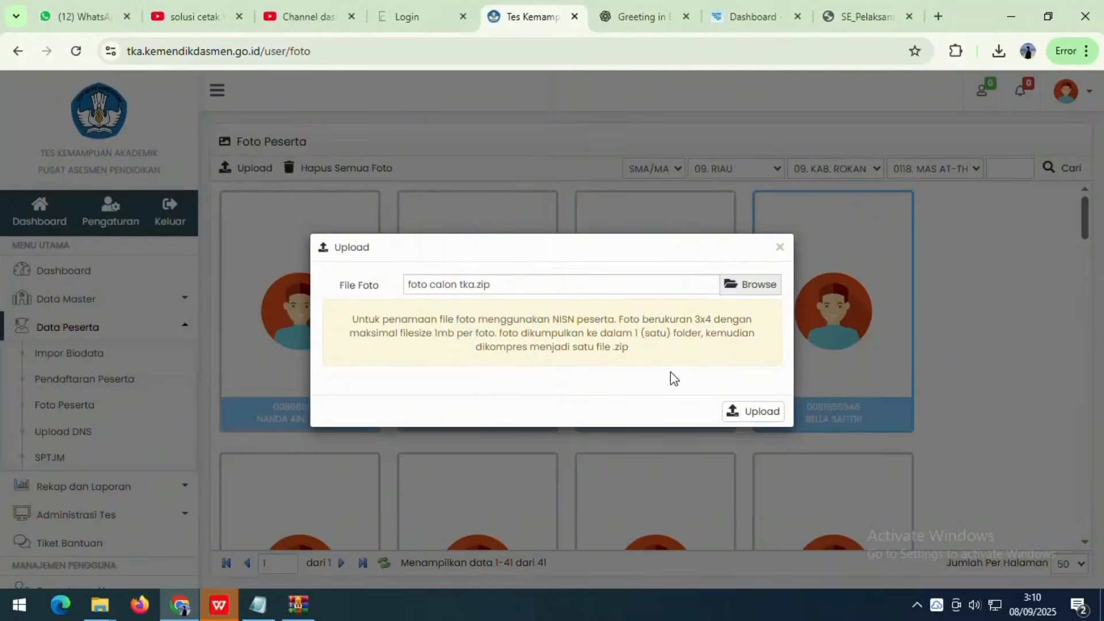
pyautogui.click(738, 416)
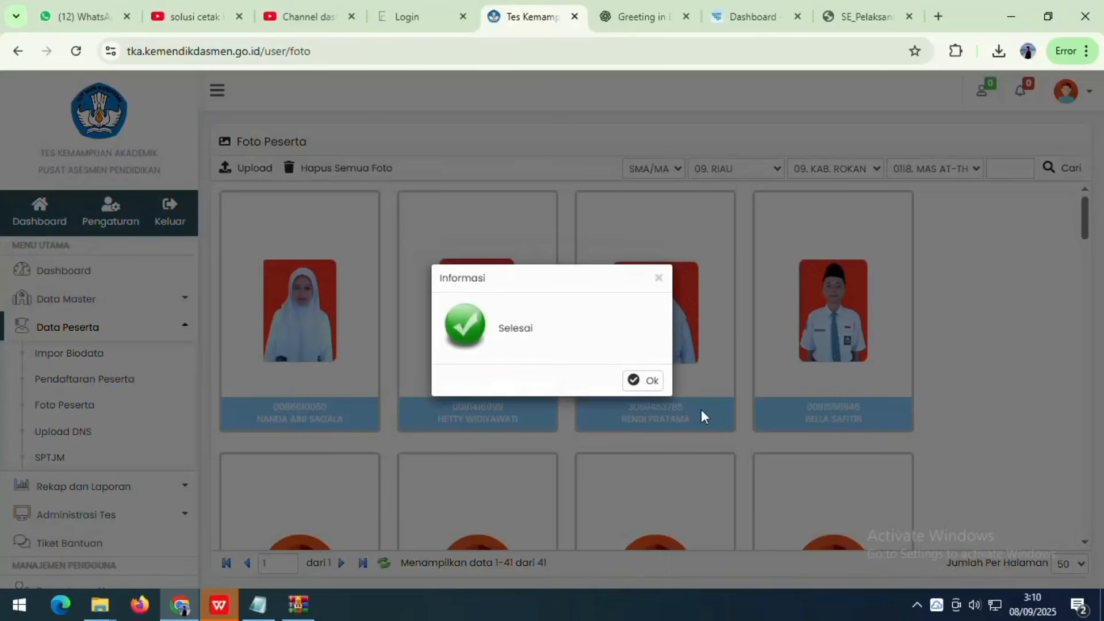
# - Dismiss the Informasi notice and check the four uploaded photos in the Foto Peserta grid
pyautogui.click(633, 381)
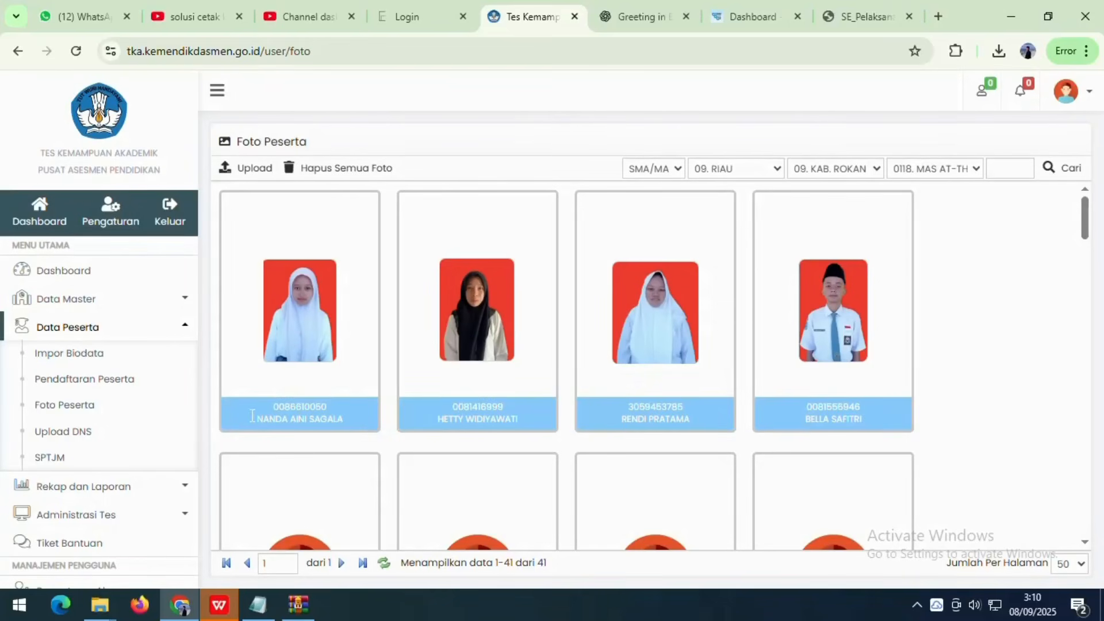
pyautogui.click(336, 409)
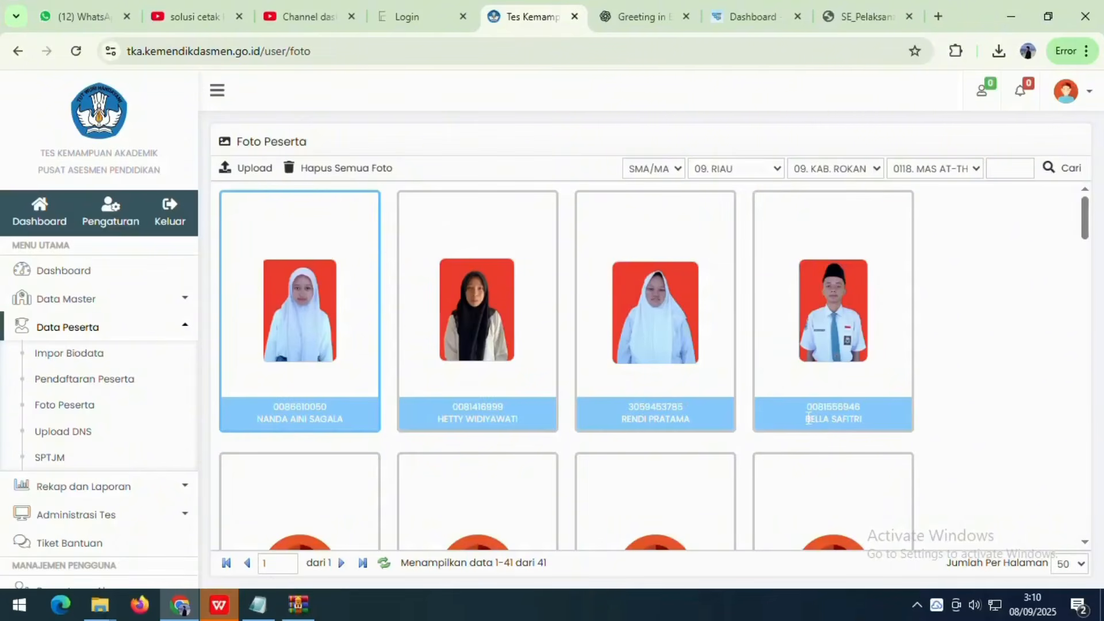
pyautogui.moveTo(807, 418); pyautogui.dragTo(890, 426)
pyautogui.click(852, 394)
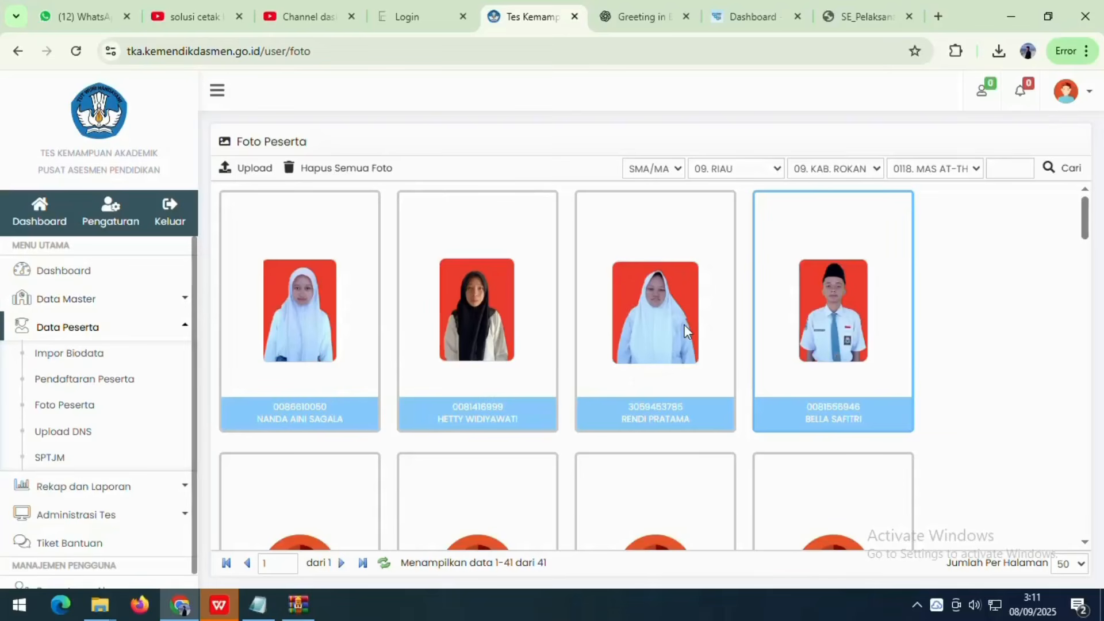
pyautogui.scroll(-2, 396, 279)
pyautogui.scroll(2, 382, 303)
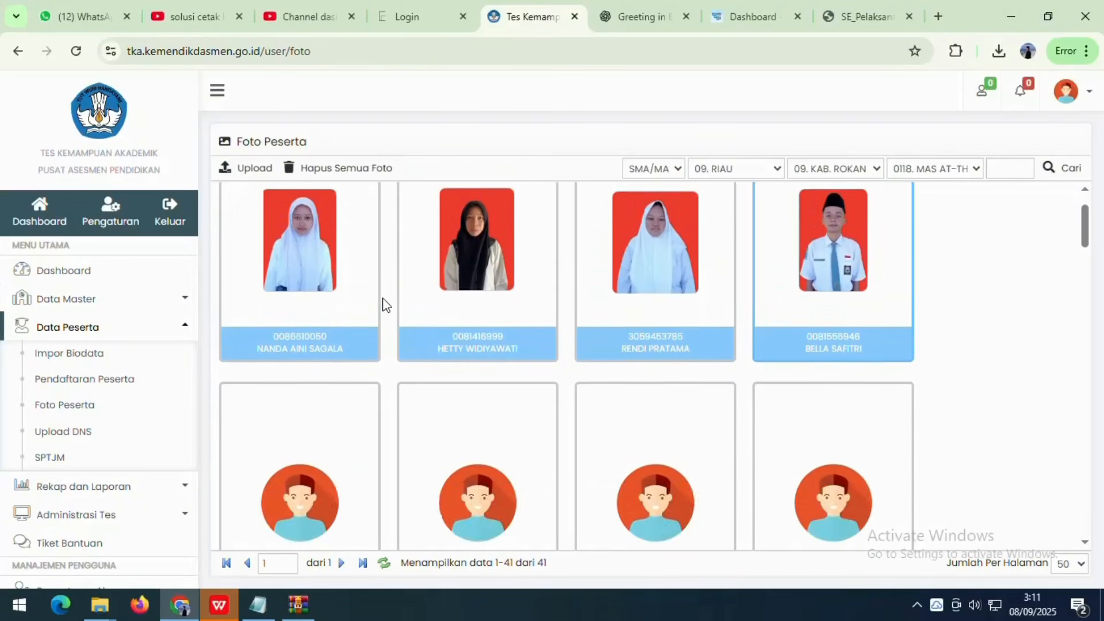
pyautogui.scroll(-5, 387, 313)
pyautogui.scroll(5, 387, 315)
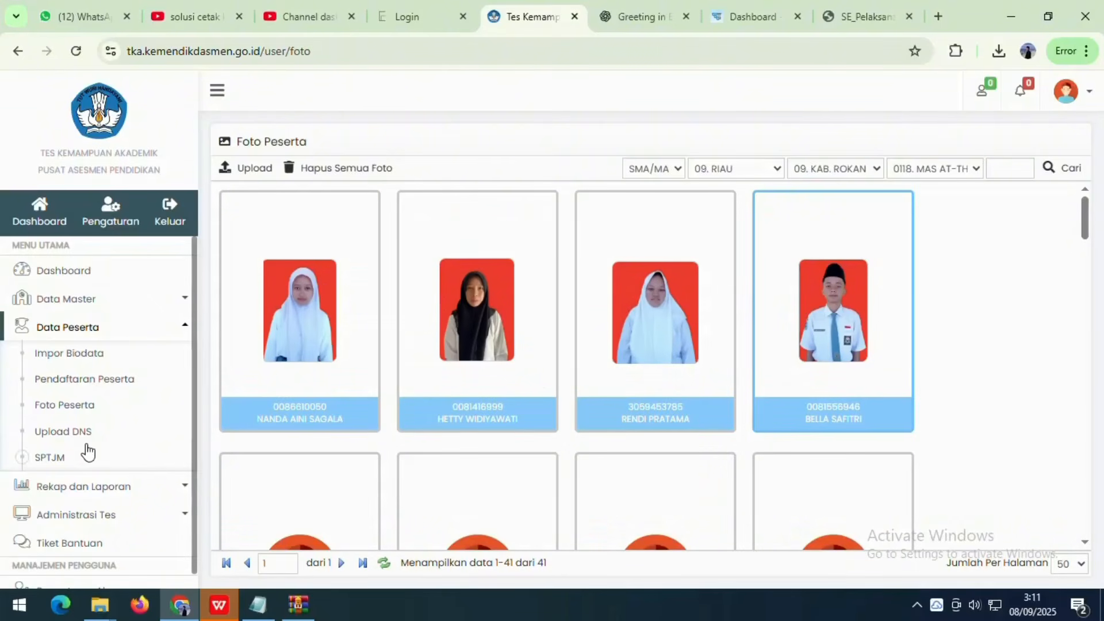
# - Preview the school's DNS via Berkas > Cetak Berkas, then go to the SPTJM page
pyautogui.click(47, 435)
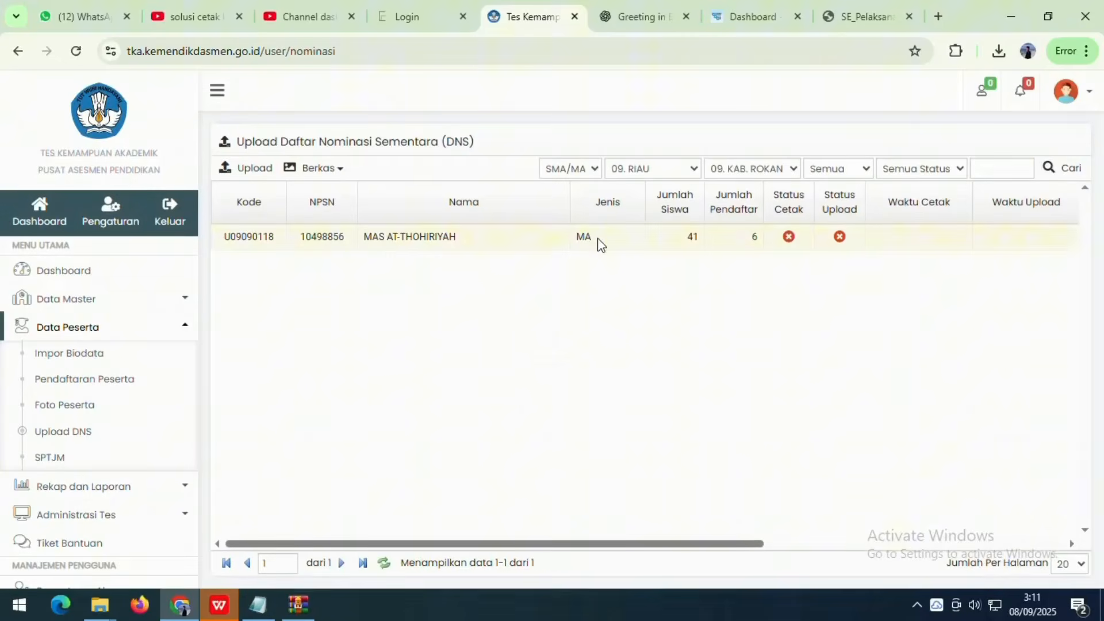
pyautogui.click(652, 245)
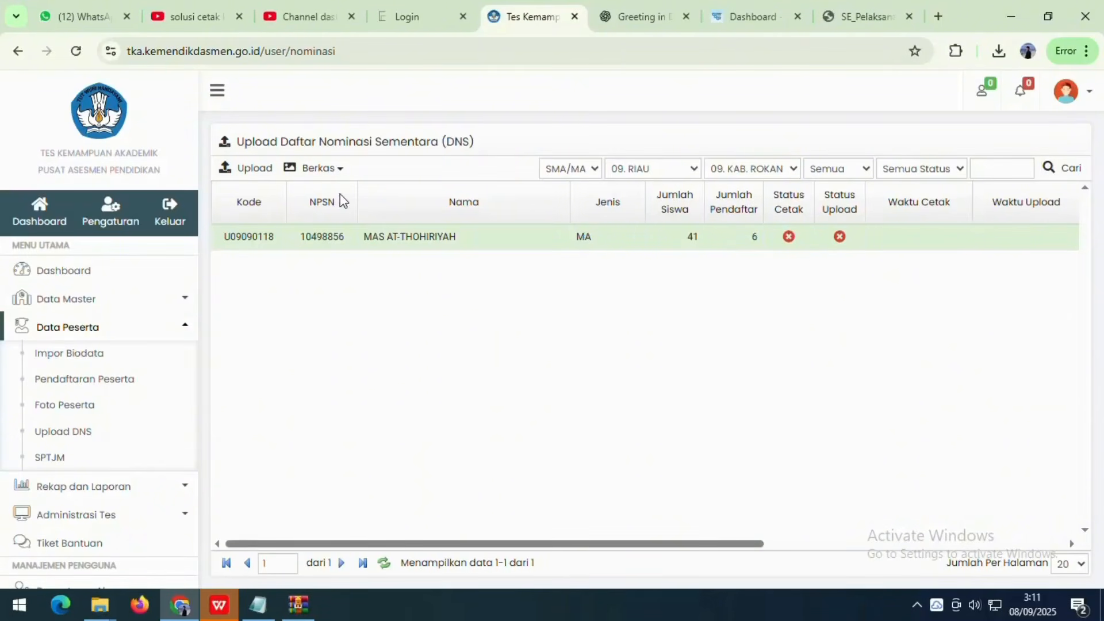
pyautogui.click(313, 168)
pyautogui.click(338, 193)
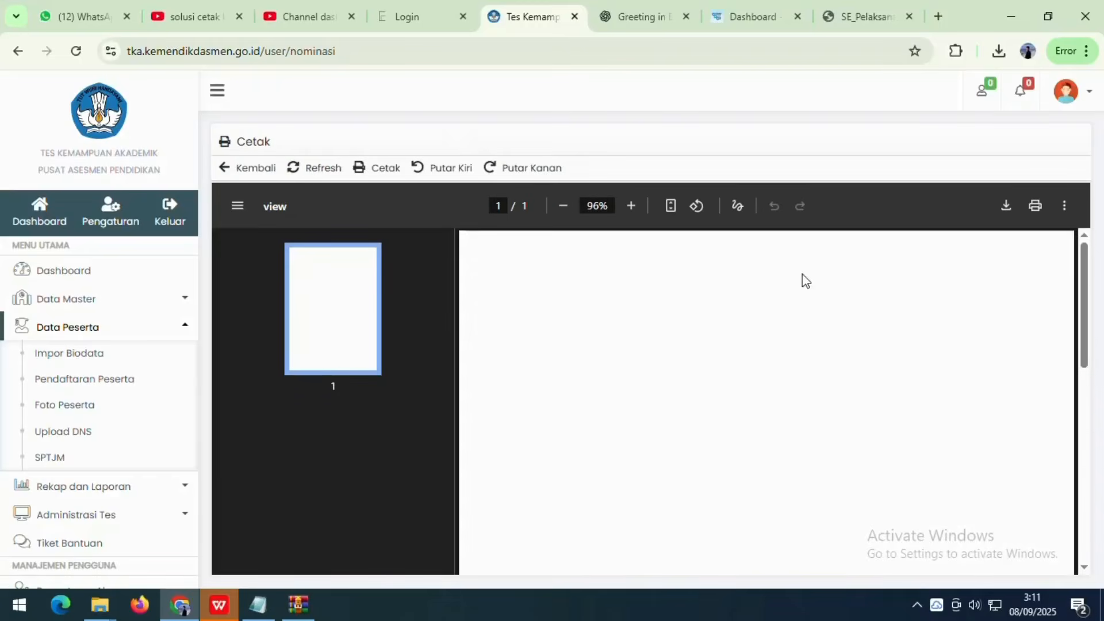
pyautogui.scroll(-1, 736, 281)
pyautogui.click(253, 170)
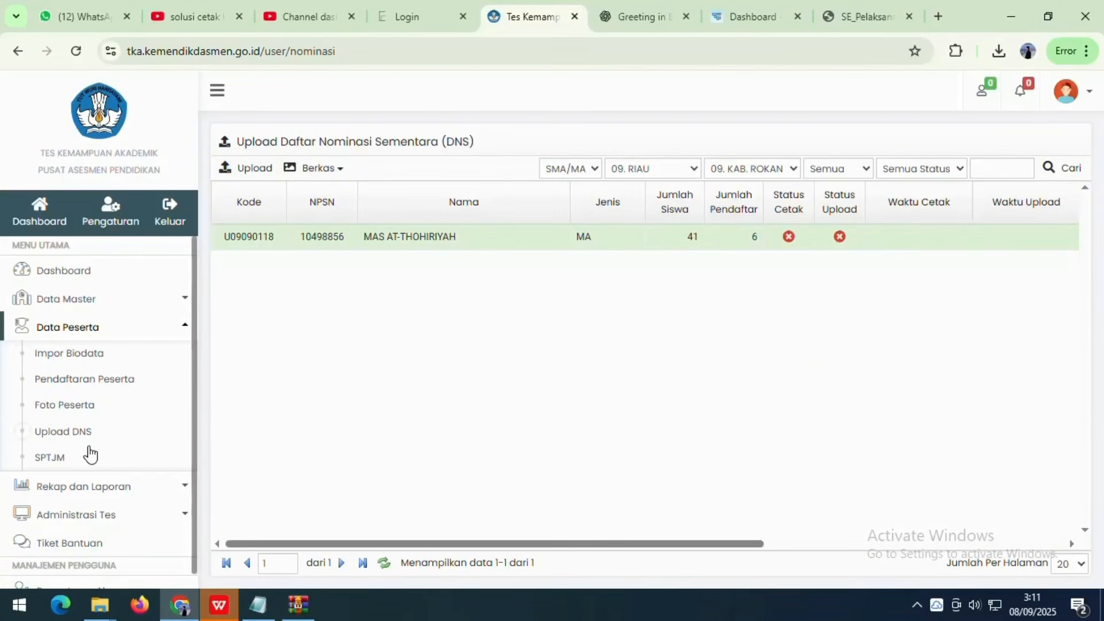
pyautogui.click(49, 460)
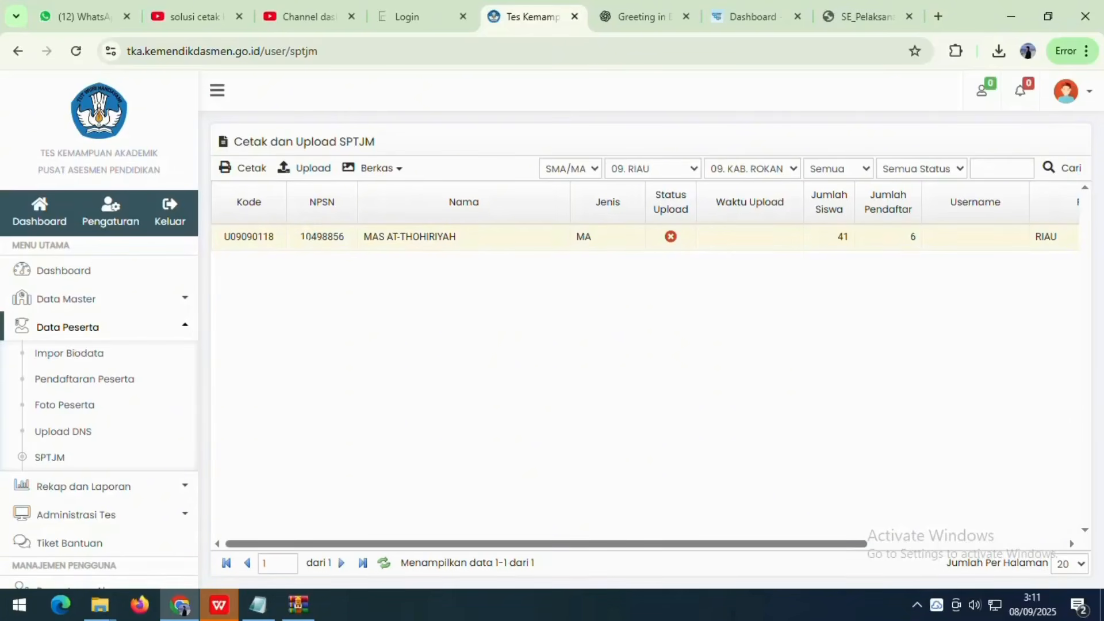
pyautogui.click(645, 237)
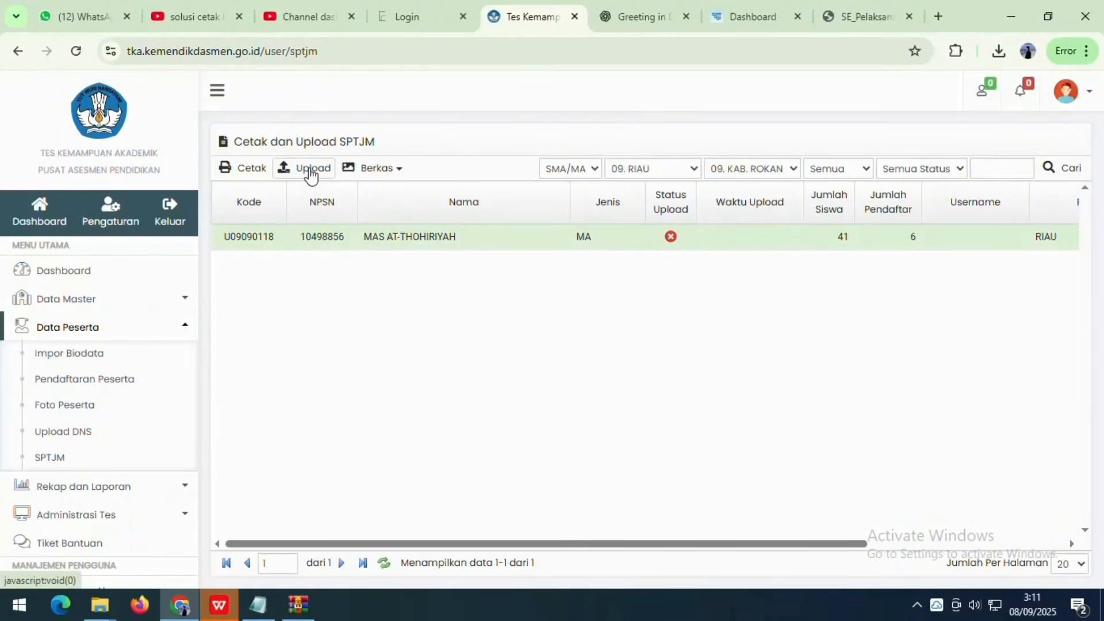
pyautogui.click(380, 174)
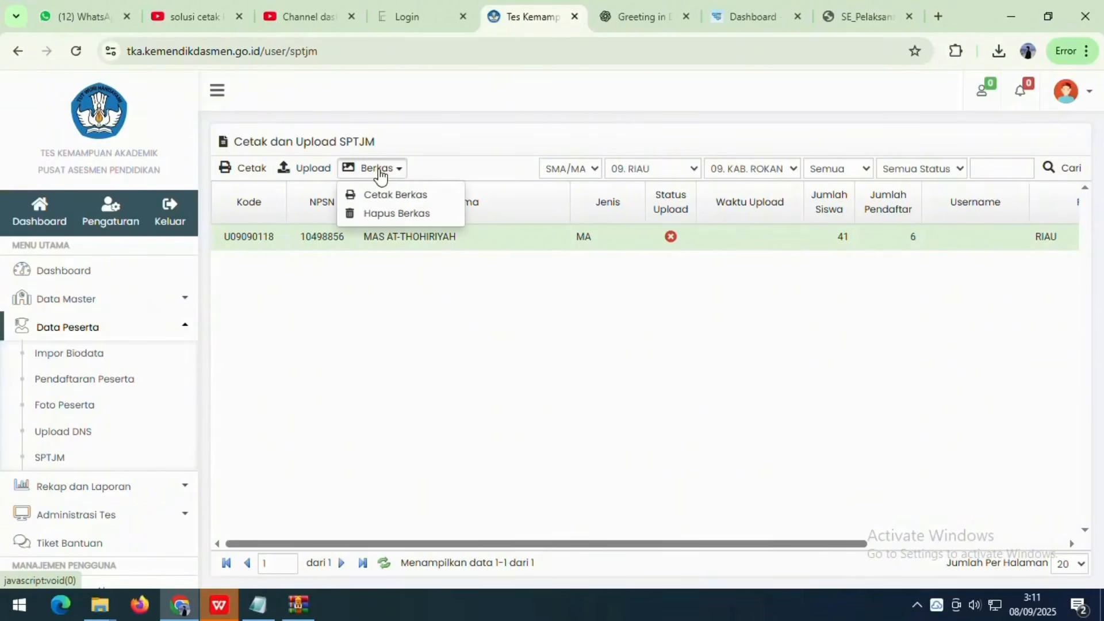
pyautogui.click(385, 196)
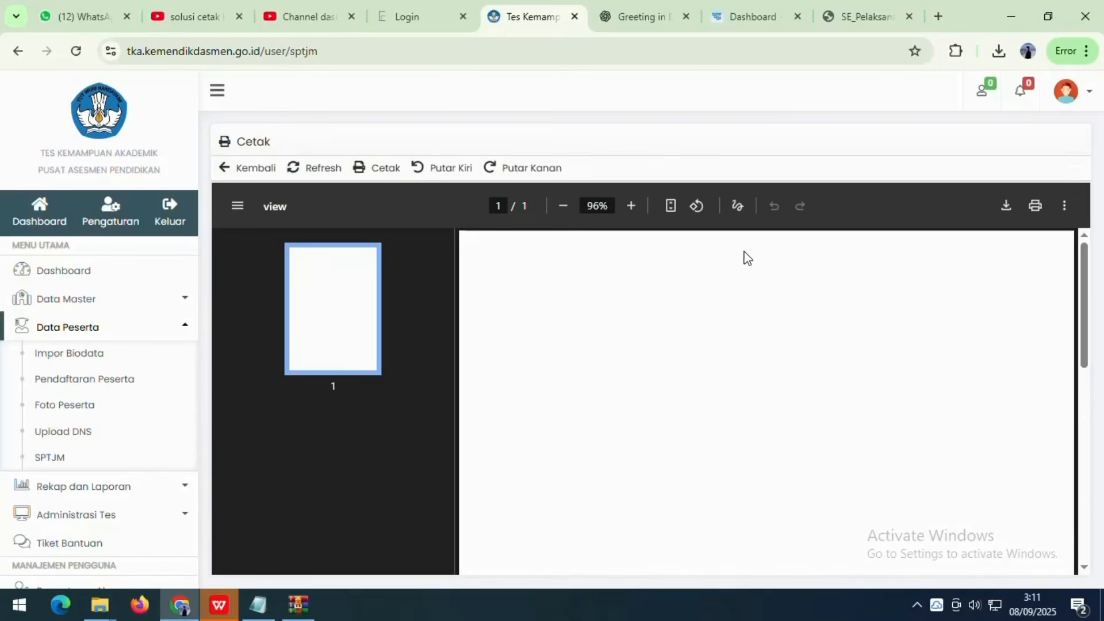
pyautogui.scroll(-8, 741, 285)
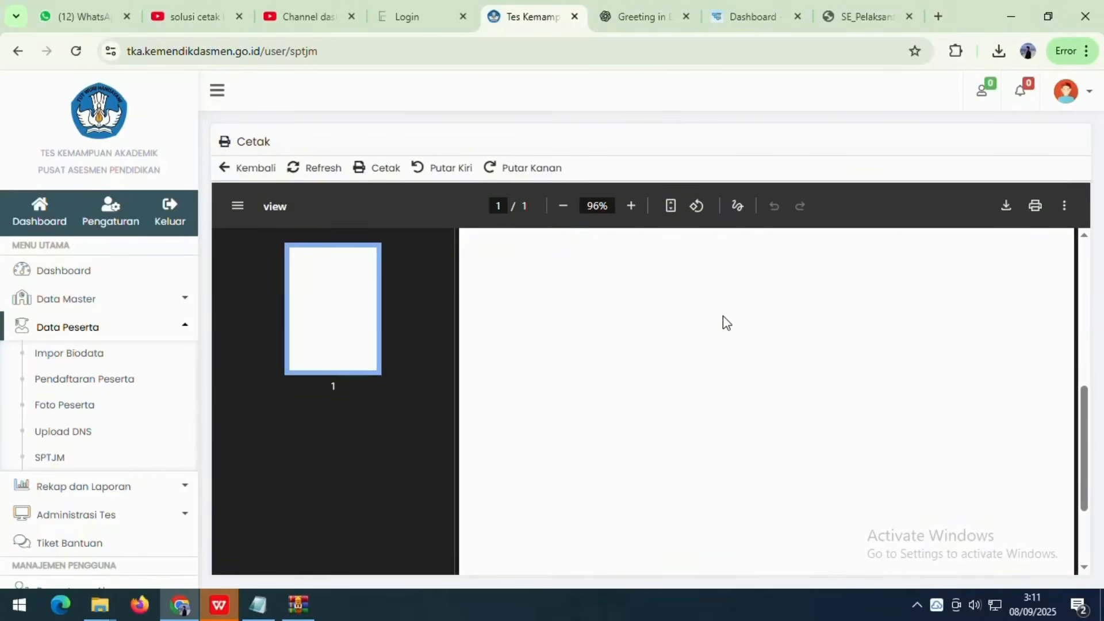
pyautogui.scroll(8, 723, 316)
pyautogui.scroll(-8, 727, 332)
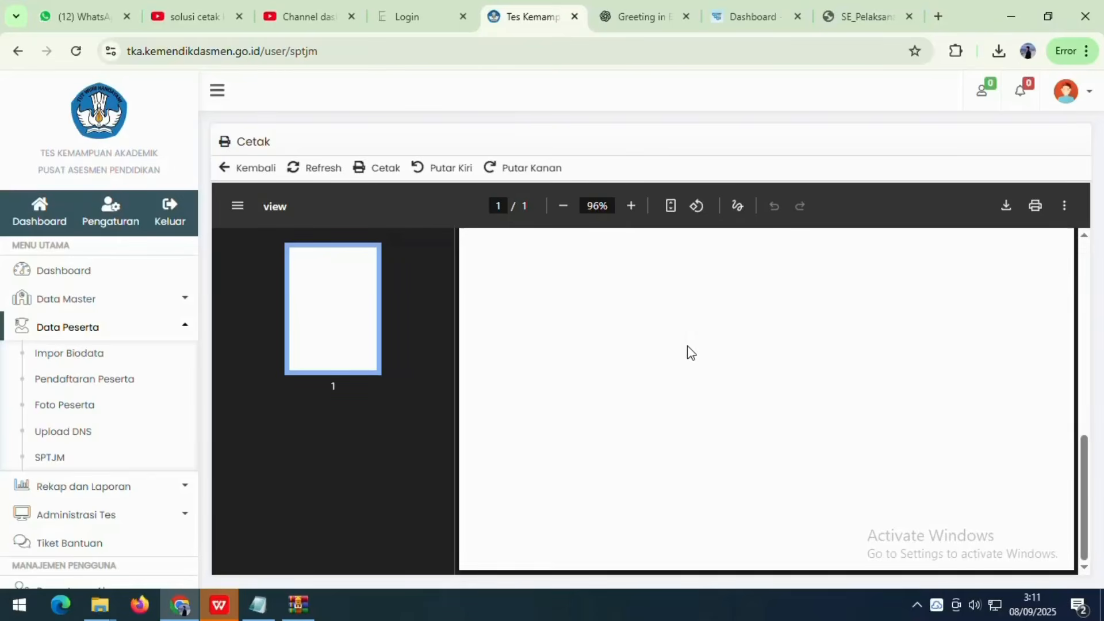
pyautogui.scroll(8, 688, 353)
pyautogui.click(233, 170)
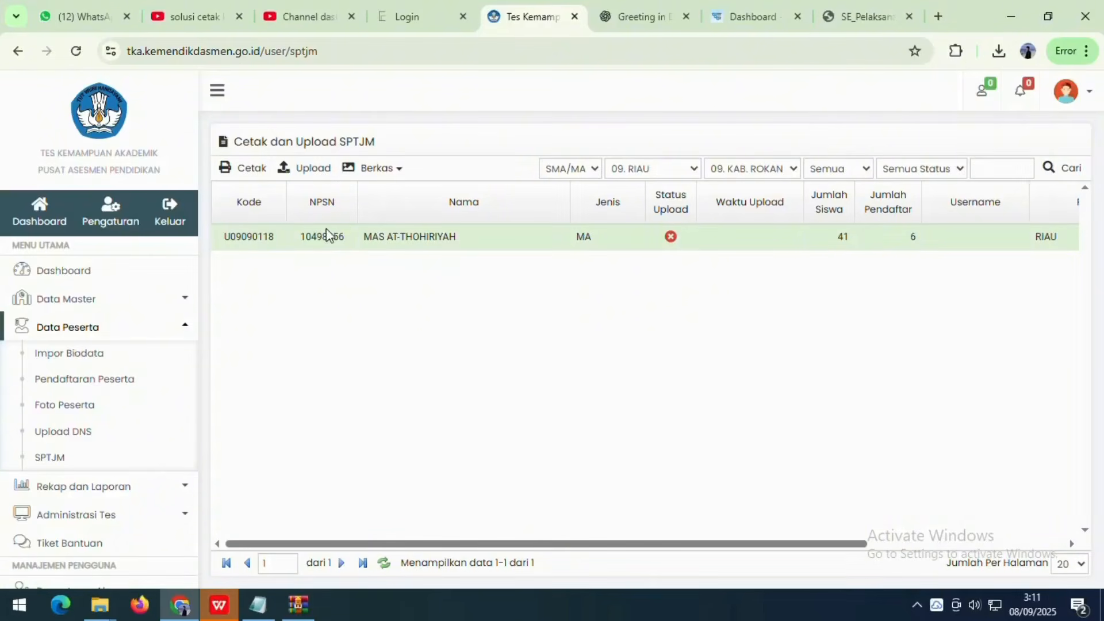
pyautogui.click(248, 172)
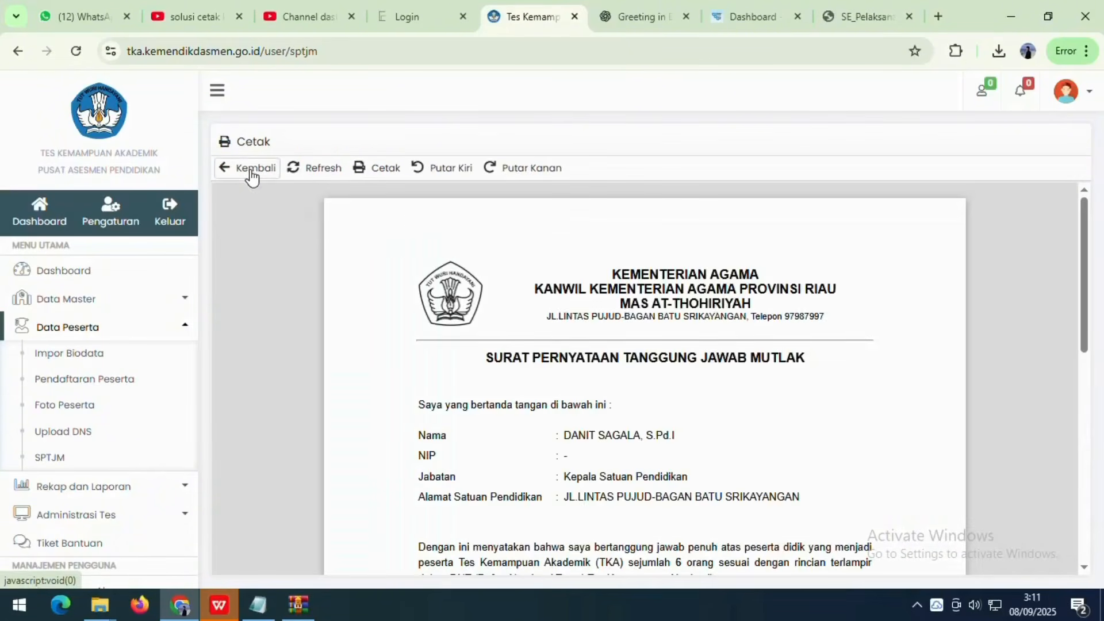
pyautogui.click(253, 169)
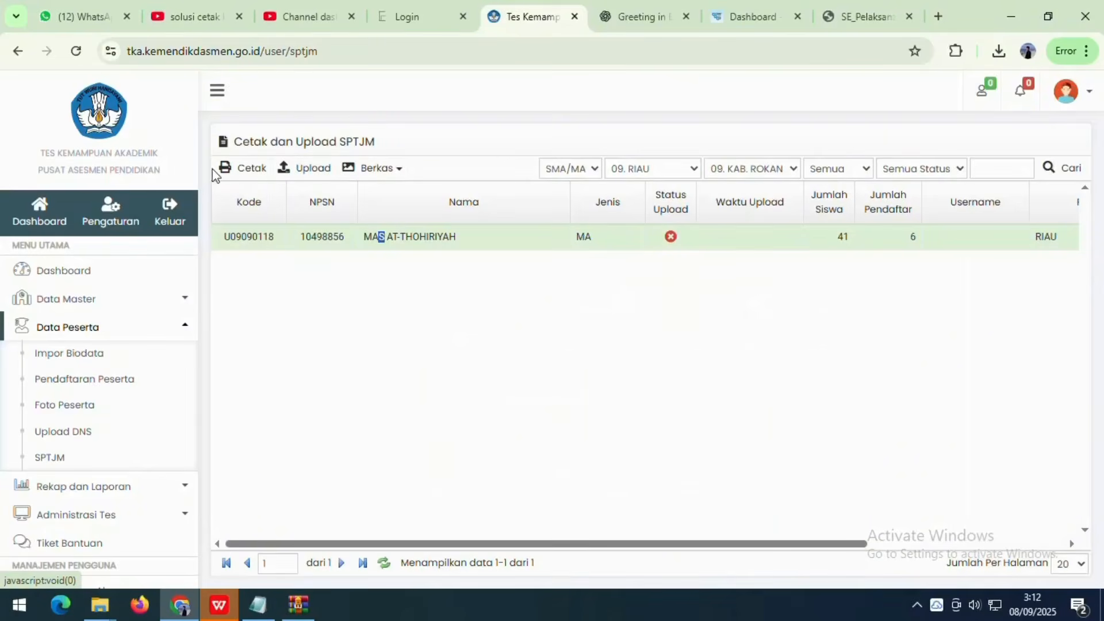
pyautogui.click(230, 170)
pyautogui.scroll(-4, 603, 293)
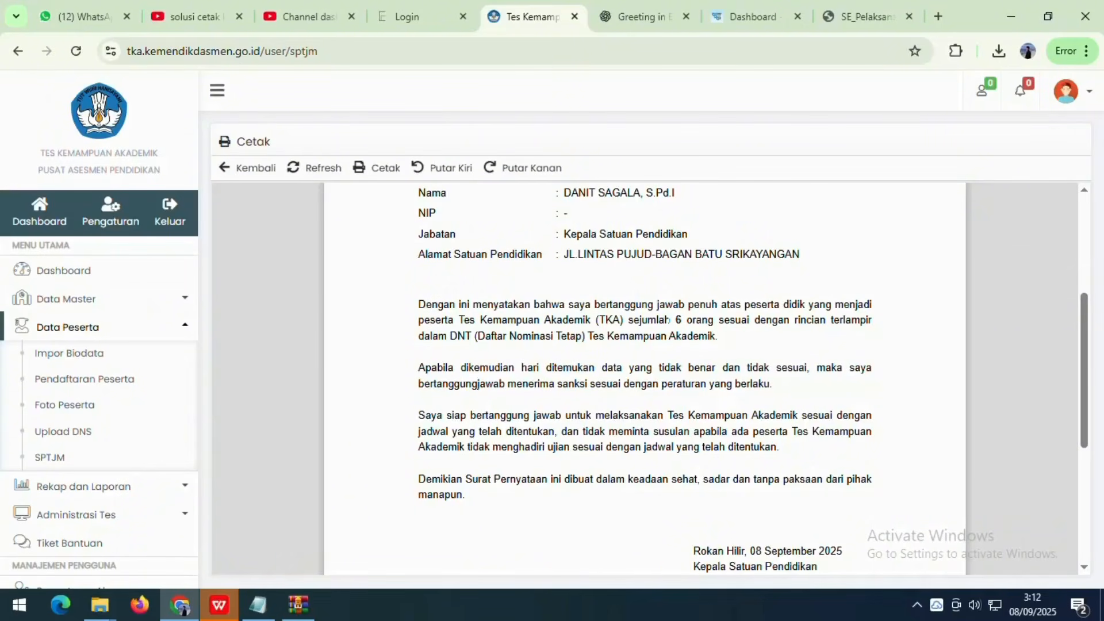
pyautogui.scroll(-5, 658, 377)
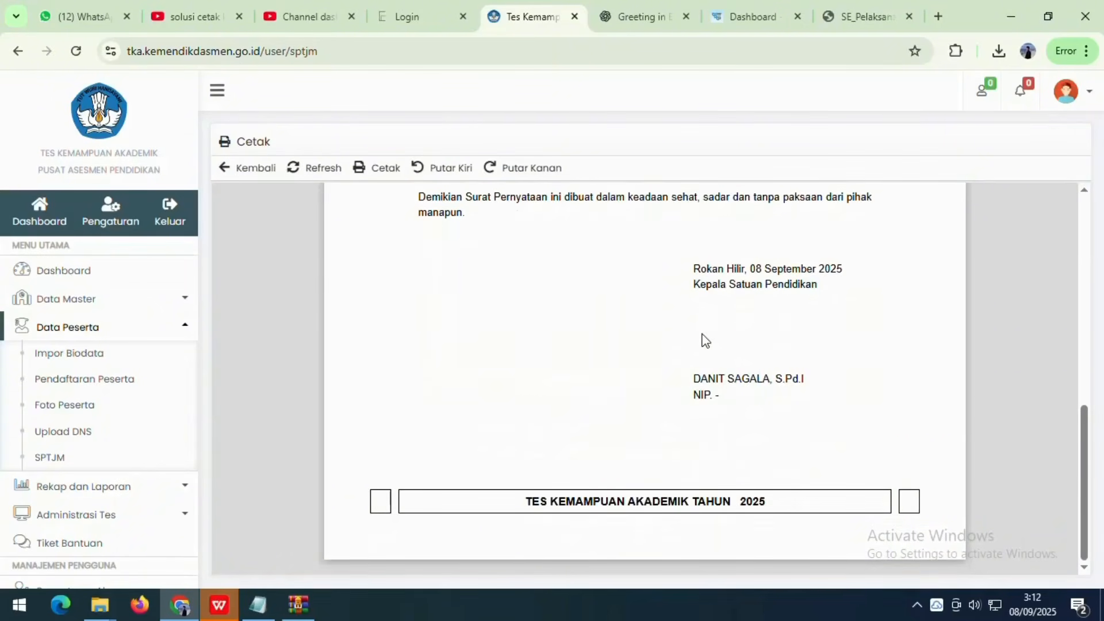
pyautogui.doubleClick(709, 378)
pyautogui.scroll(6, 680, 332)
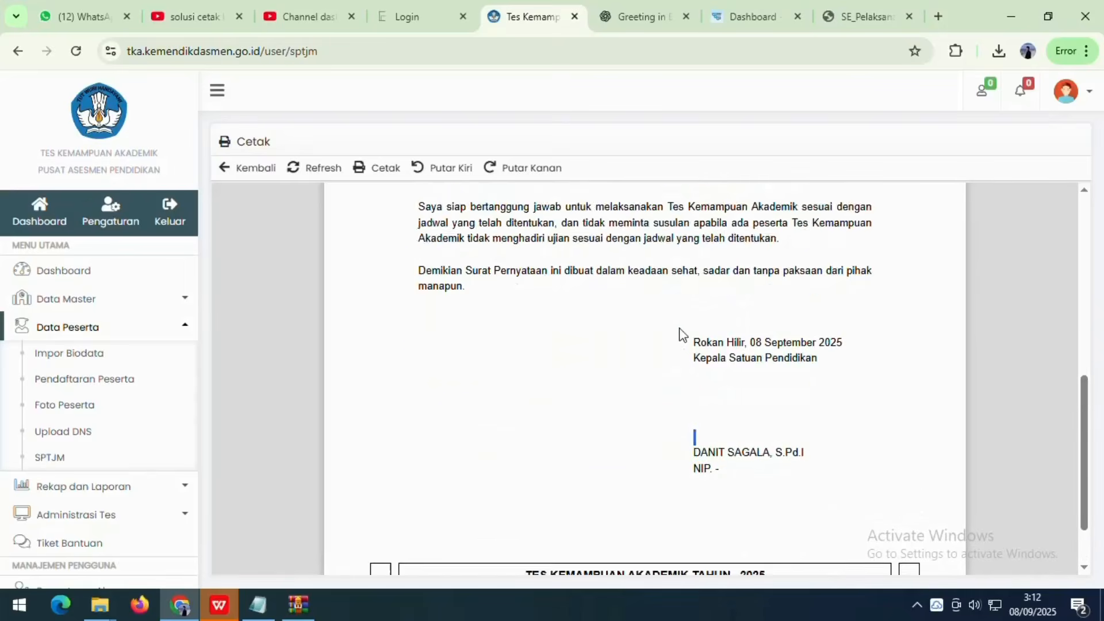
pyautogui.click(222, 167)
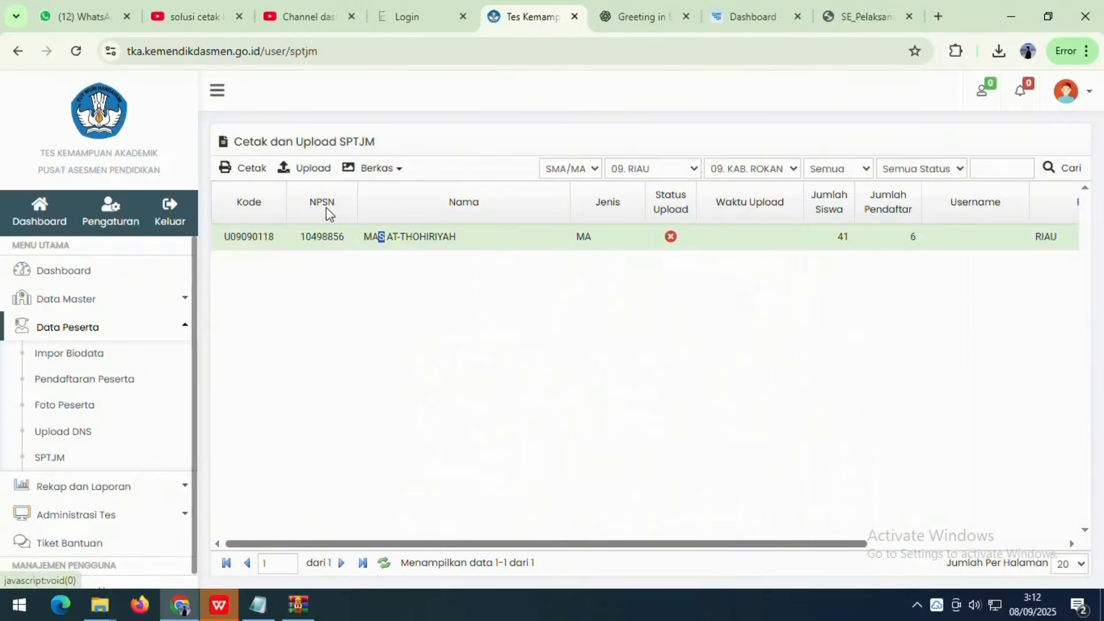
# - Open the SPTJM upload form, then cancel the file choice and close it without uploading
pyautogui.click(314, 168)
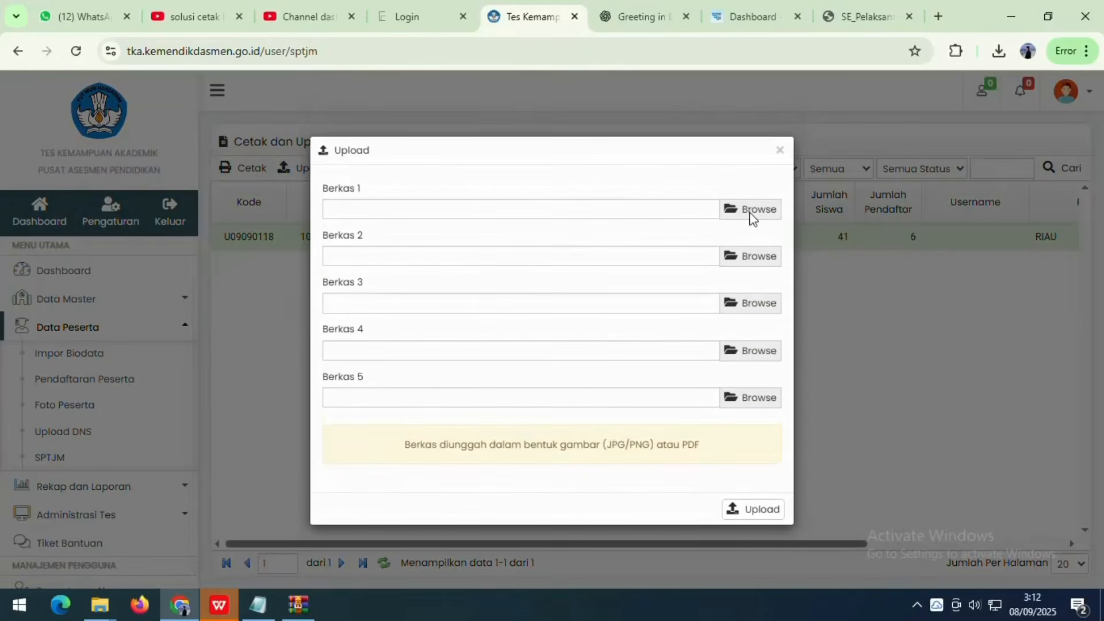
pyautogui.click(751, 213)
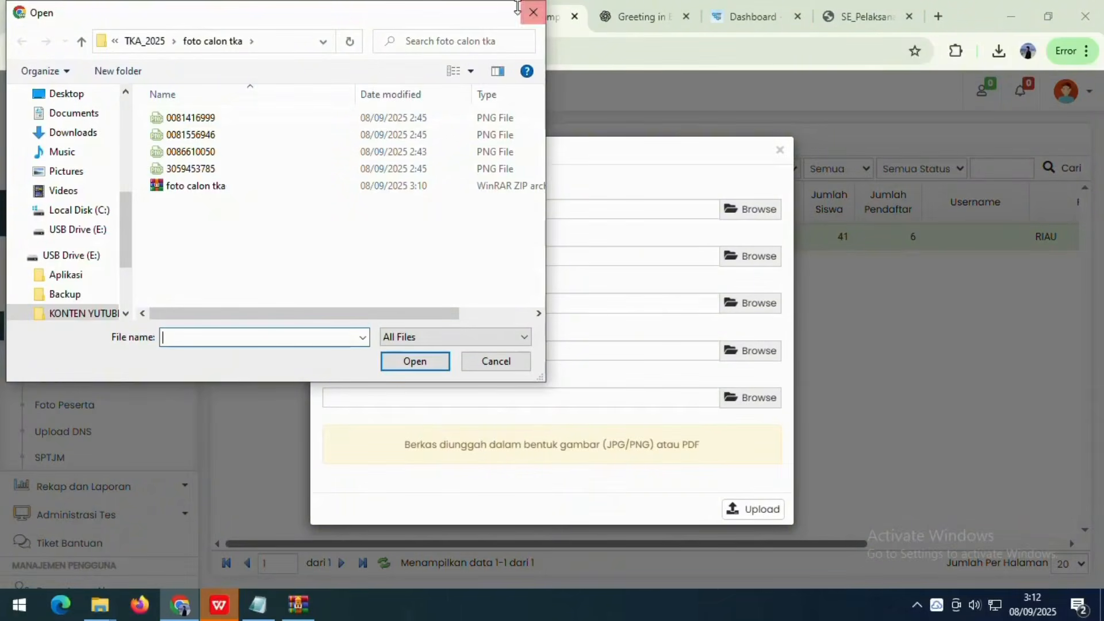
pyautogui.click(533, 12)
pyautogui.click(780, 150)
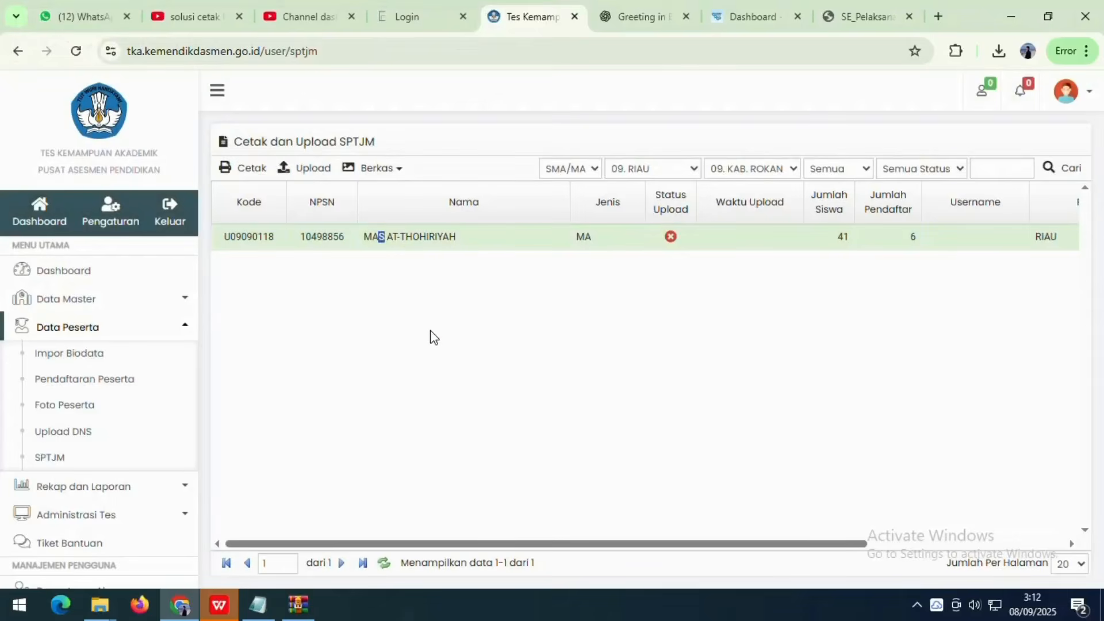
# - Browse the Data Peserta pages: Impor Biodata, Pendaftaran Peserta, Foto Peserta, Upload DNS and SPTJM
pyautogui.click(138, 328)
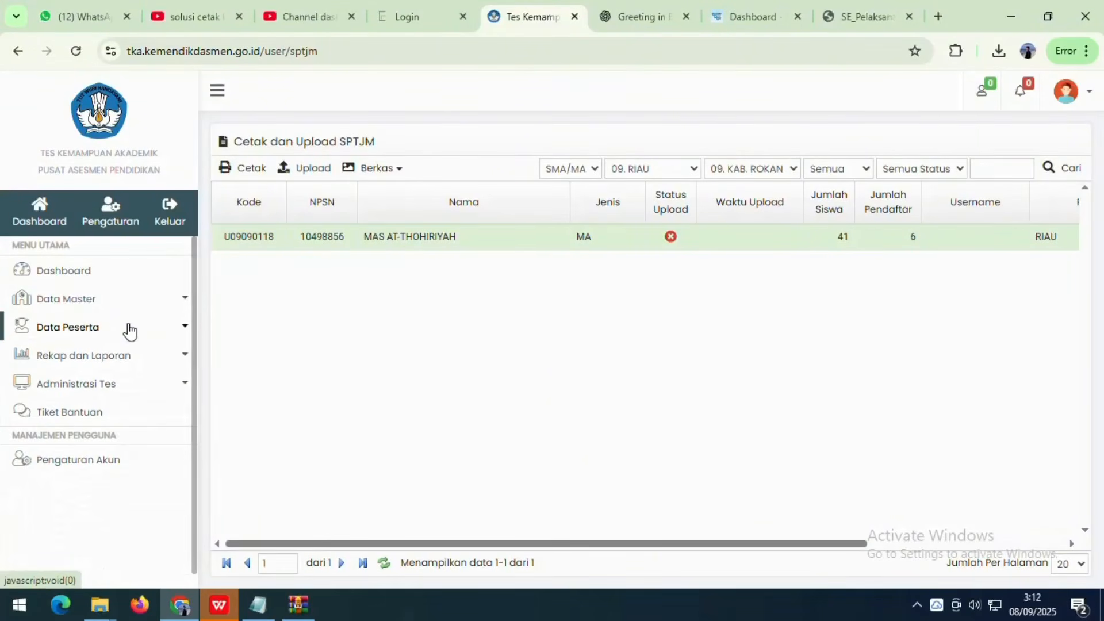
pyautogui.click(81, 332)
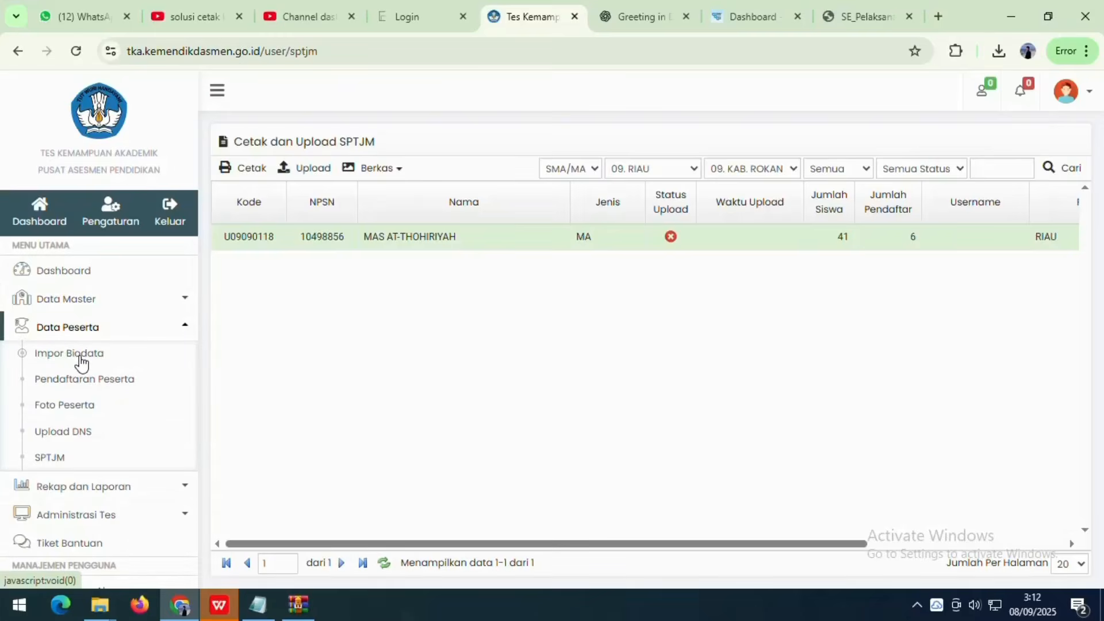
pyautogui.click(81, 361)
pyautogui.click(82, 379)
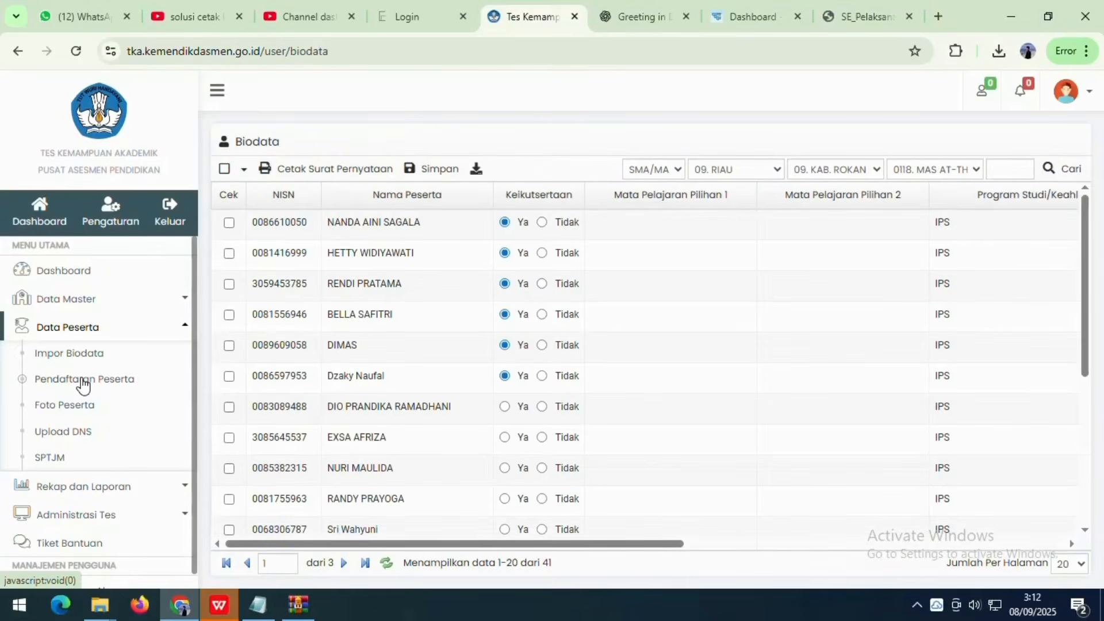
pyautogui.click(62, 407)
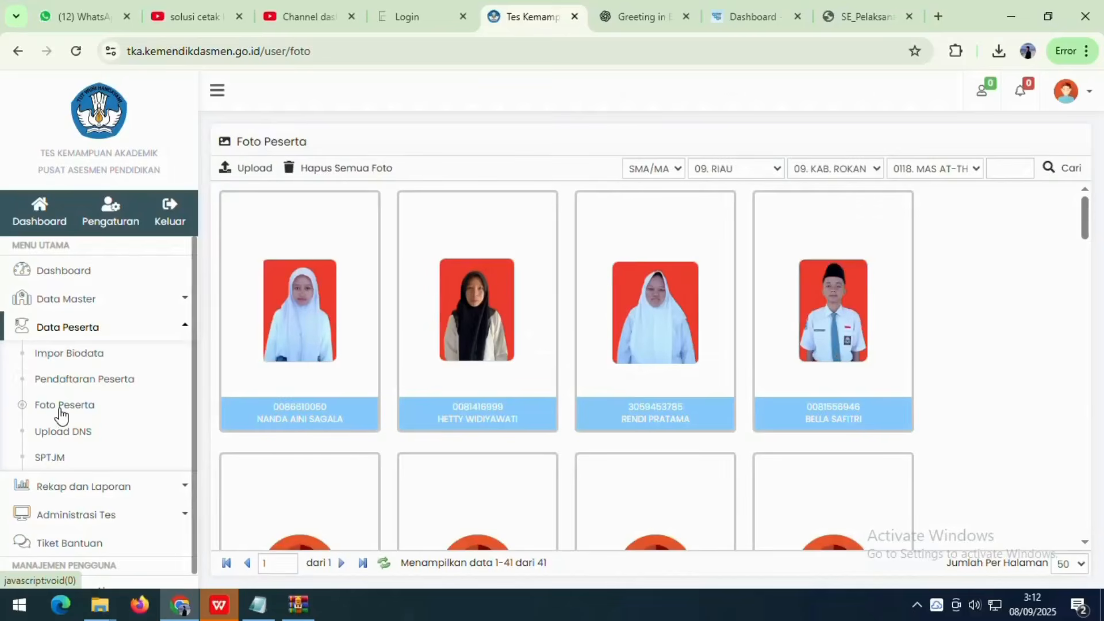
pyautogui.click(65, 443)
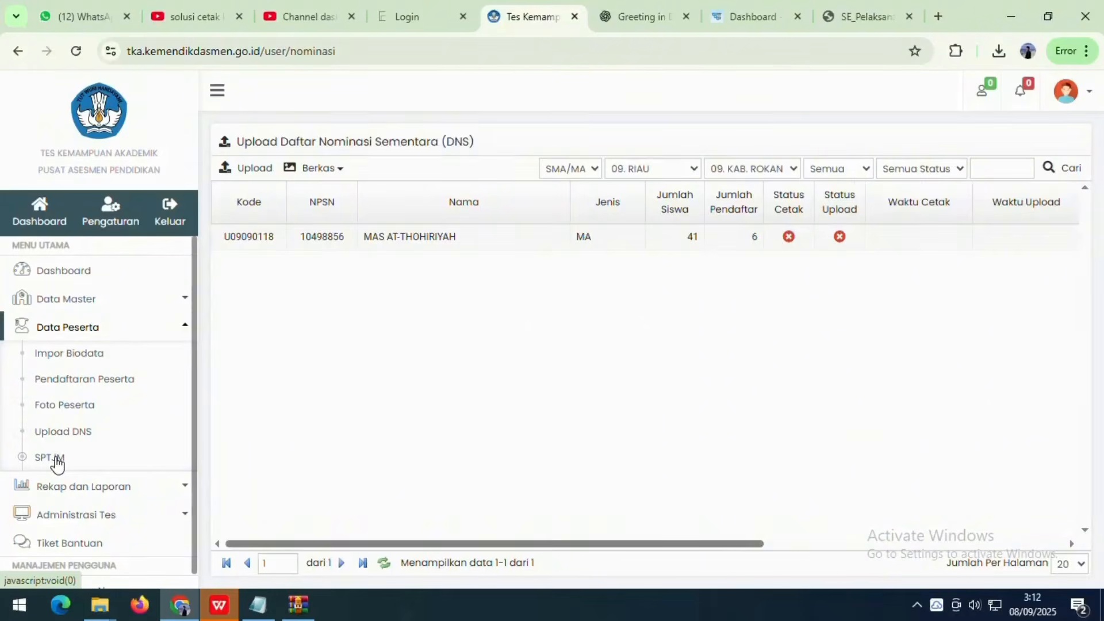
pyautogui.click(56, 460)
# - Collapse Data Peserta in the sidebar and expand the Administrasi Tes section
pyautogui.click(82, 327)
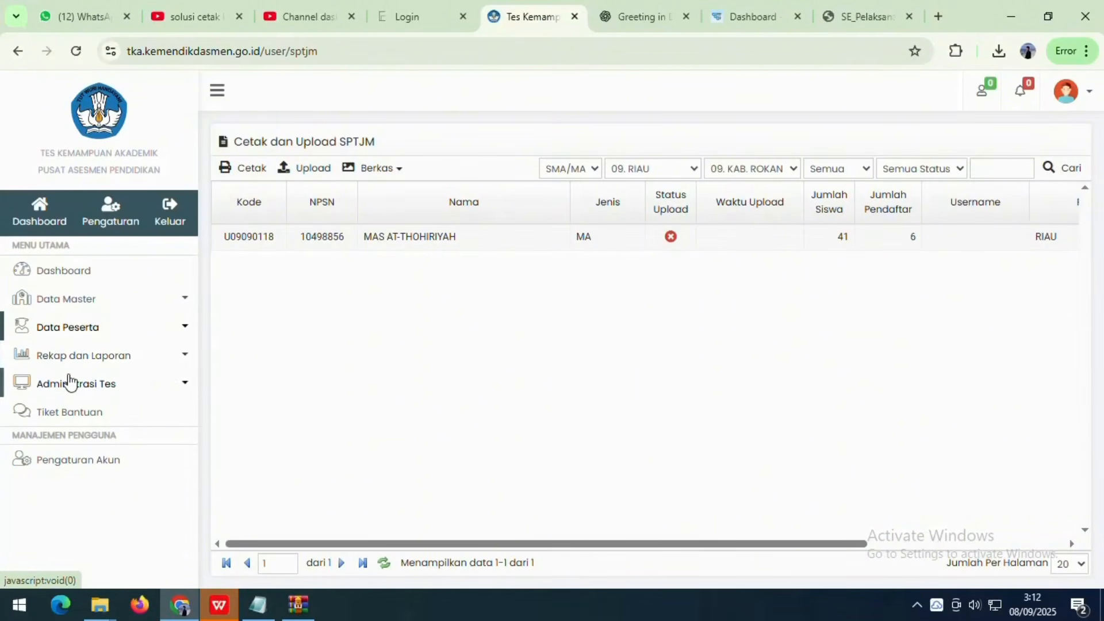
pyautogui.click(95, 363)
pyautogui.click(91, 361)
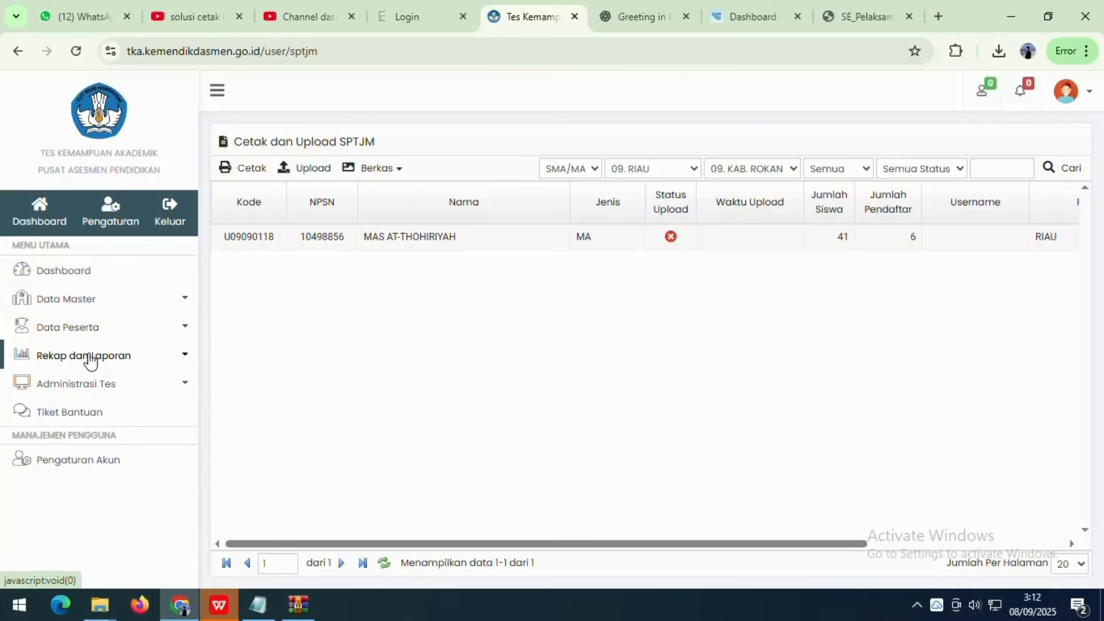
pyautogui.click(83, 386)
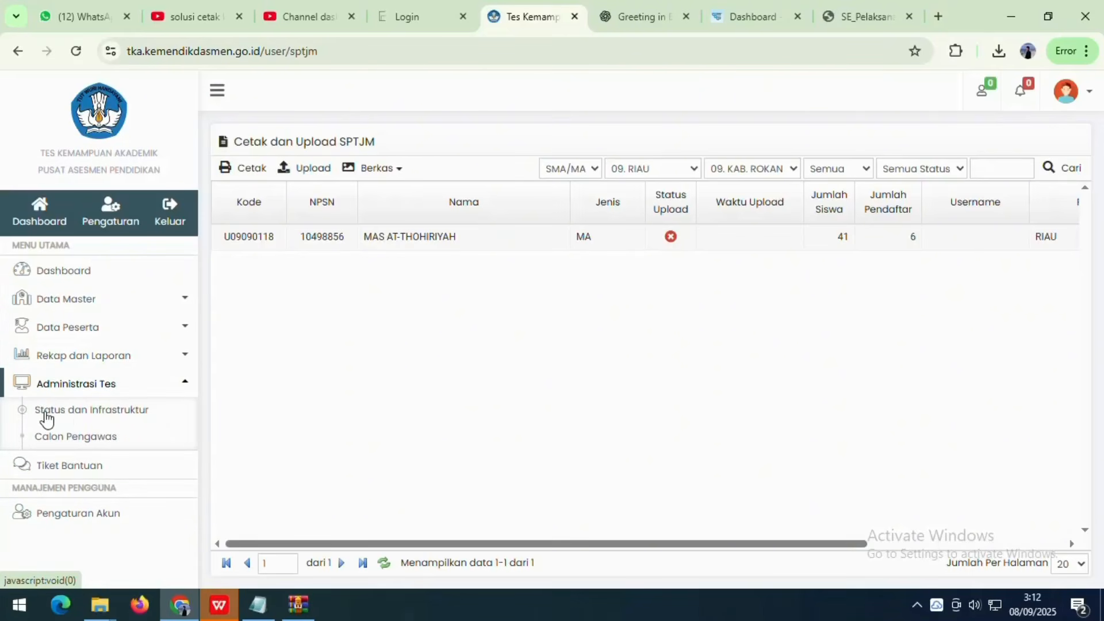
# - Open Status dan Infrastruktur and leave the final-year participant count at 0
pyautogui.click(91, 412)
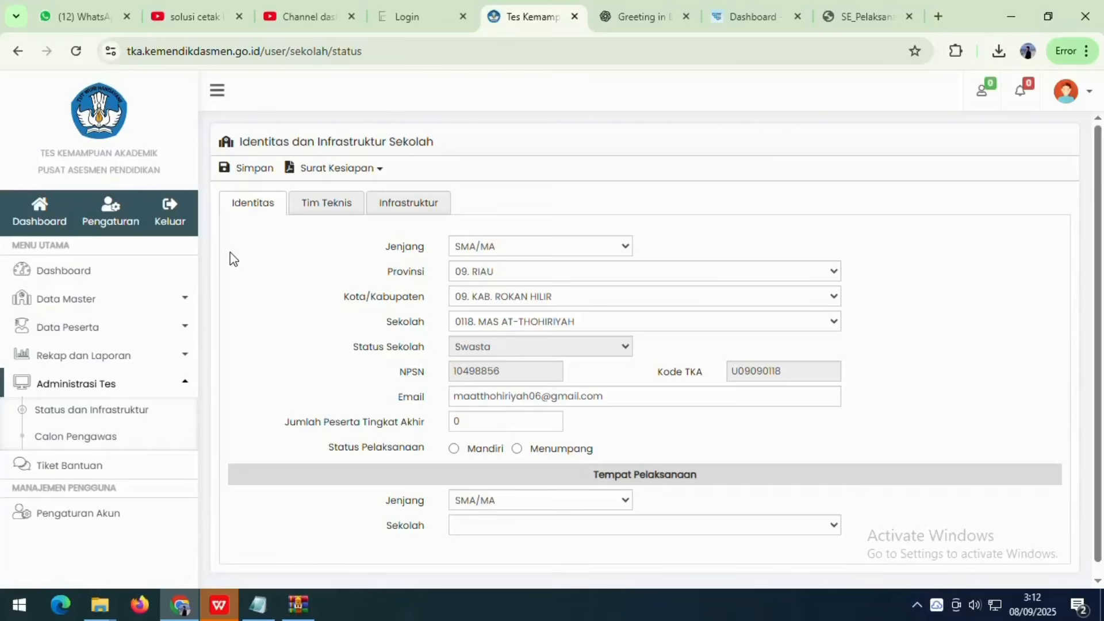
pyautogui.scroll(-1, 473, 320)
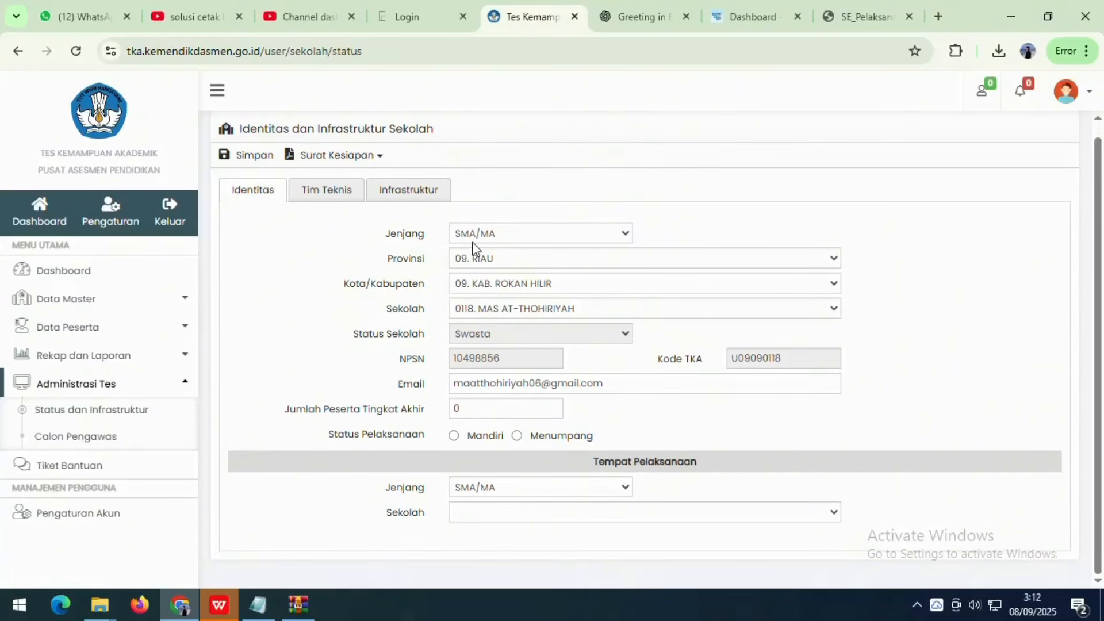
pyautogui.click(492, 401)
pyautogui.moveTo(486, 404); pyautogui.dragTo(438, 413)
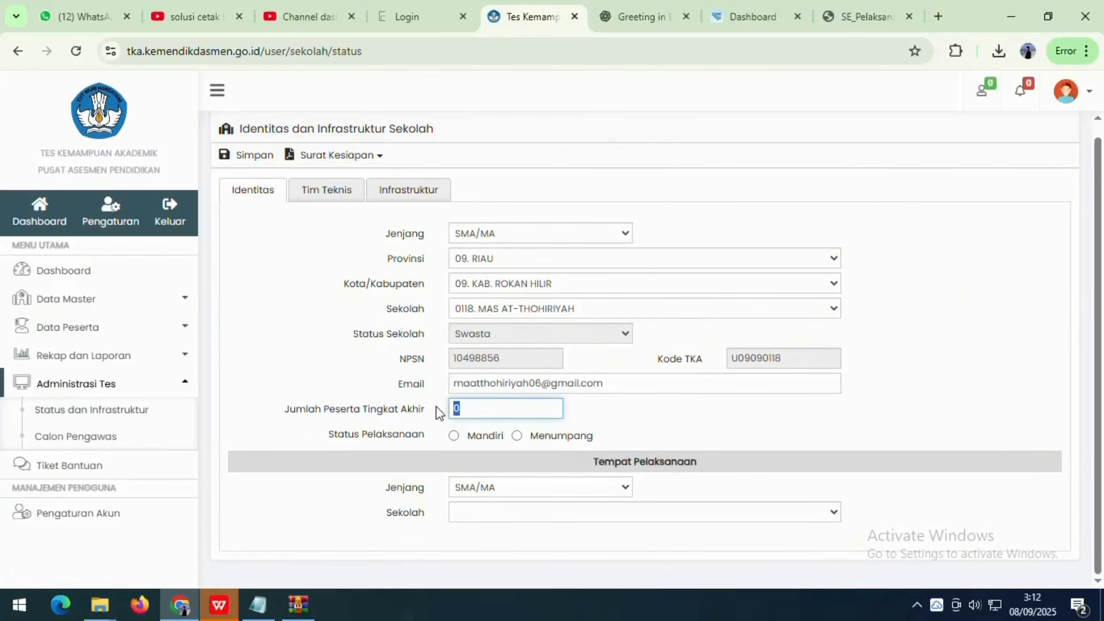
pyautogui.click(351, 436)
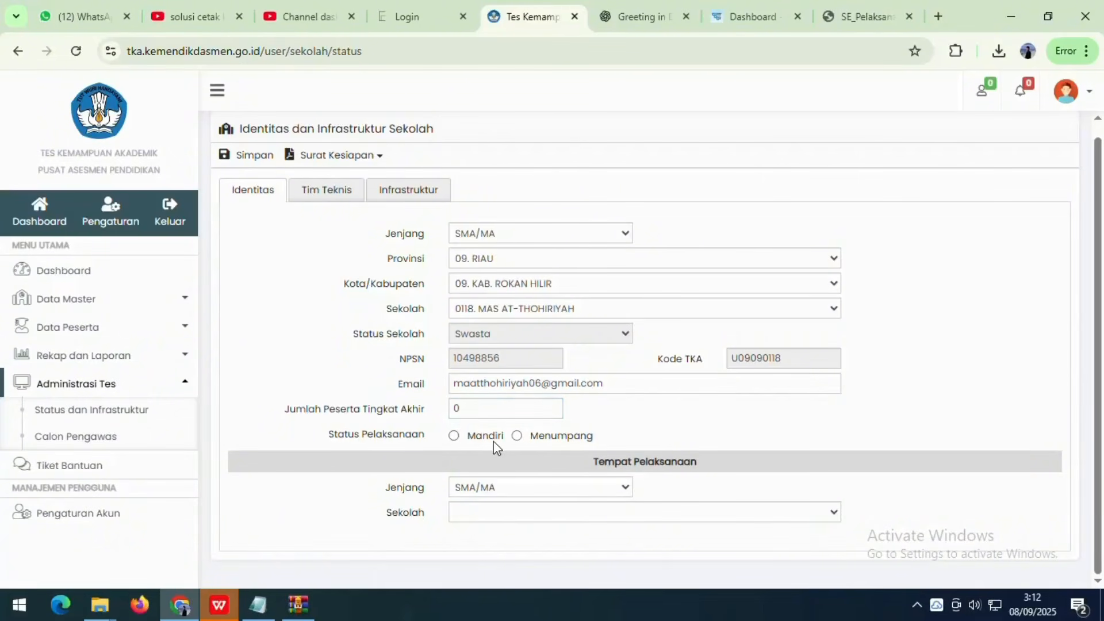
# - Try the Menumpang status, keeping SMA/MA as host level, without choosing a host school
pyautogui.click(519, 436)
pyautogui.click(456, 437)
pyautogui.click(519, 449)
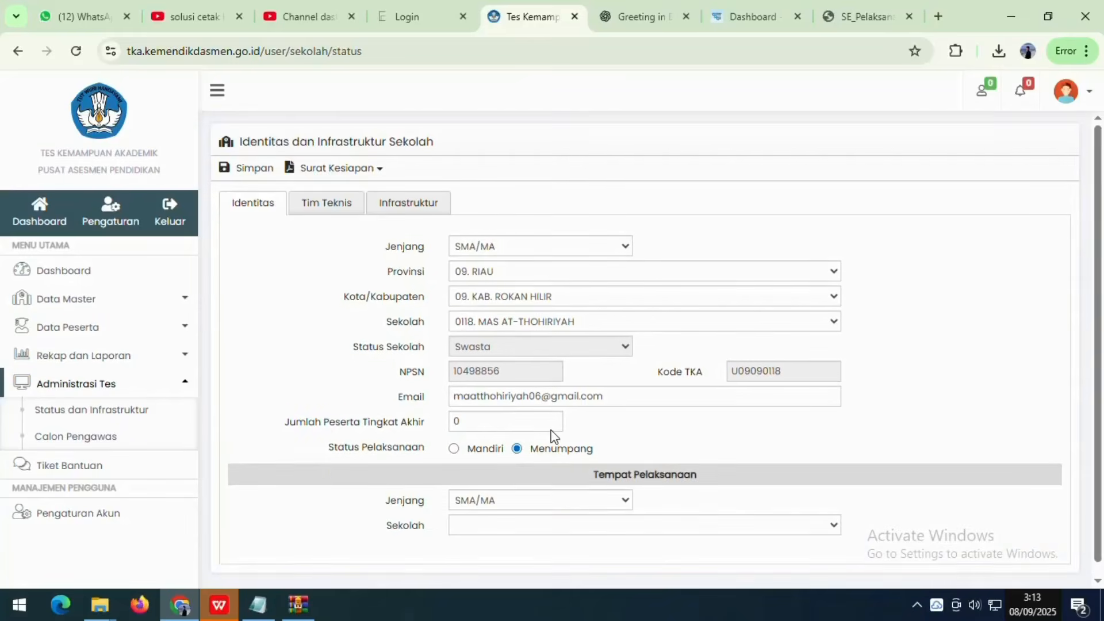
pyautogui.scroll(-1, 546, 448)
pyautogui.click(534, 479)
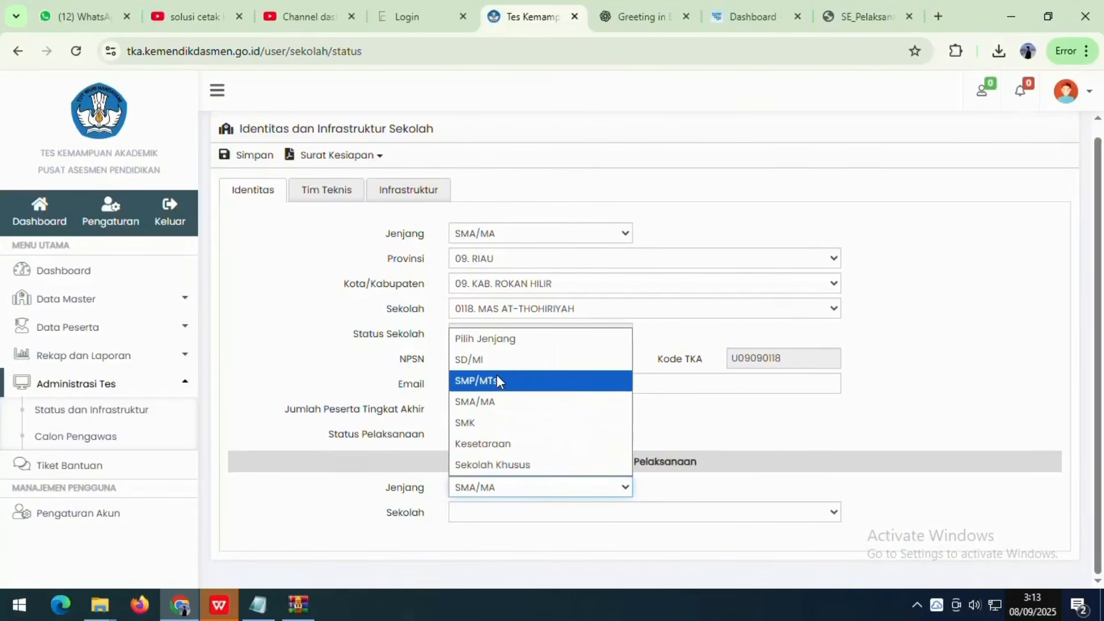
pyautogui.click(504, 408)
pyautogui.click(514, 513)
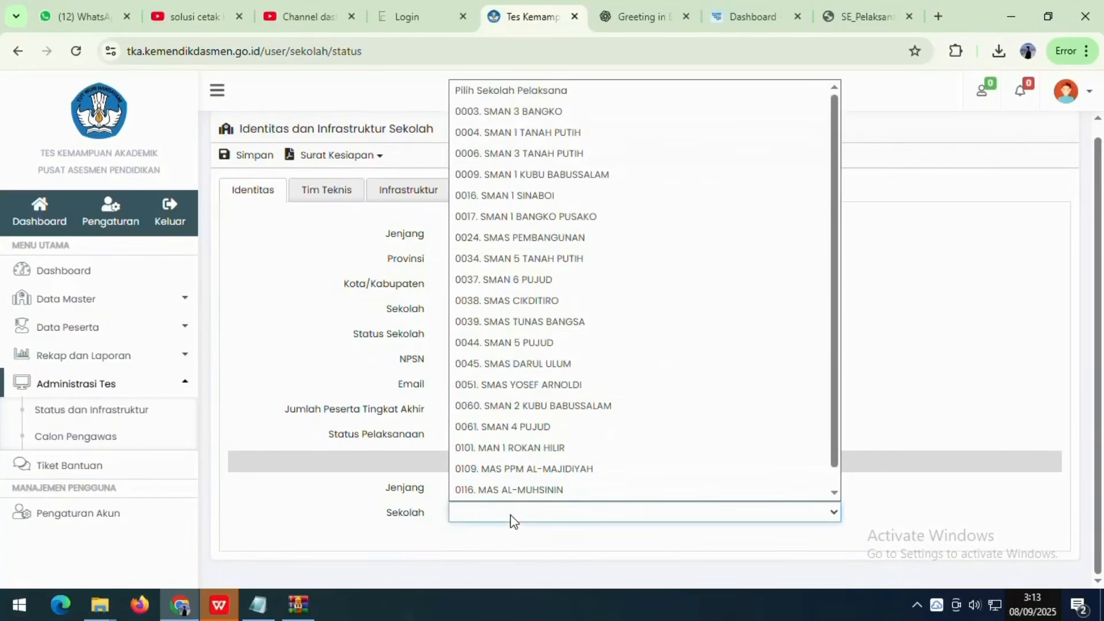
pyautogui.scroll(-1, 523, 460)
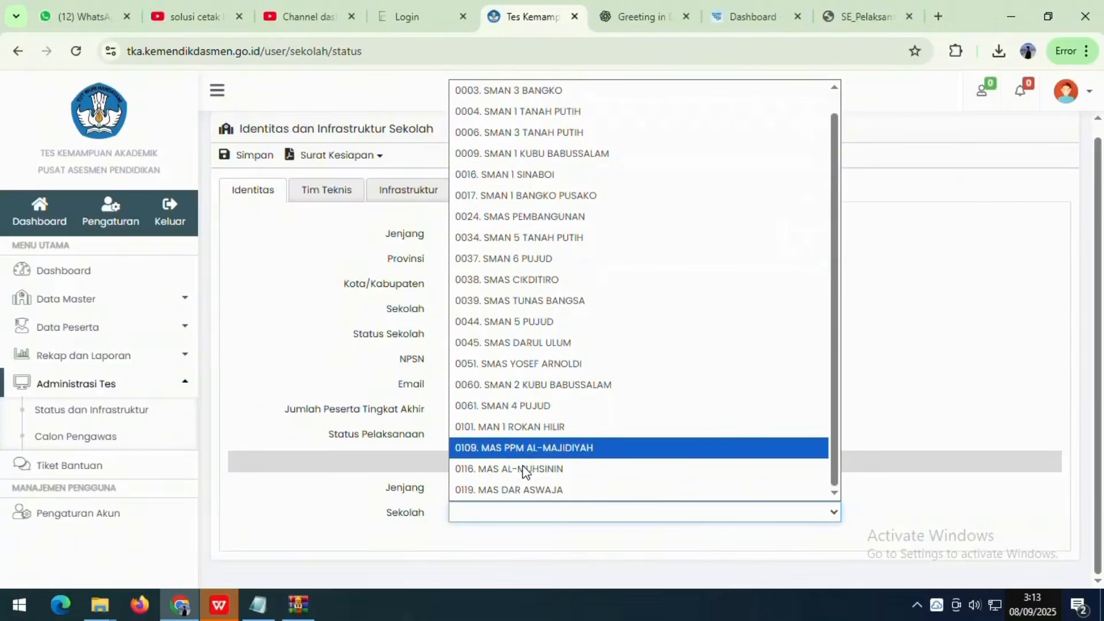
pyautogui.click(891, 378)
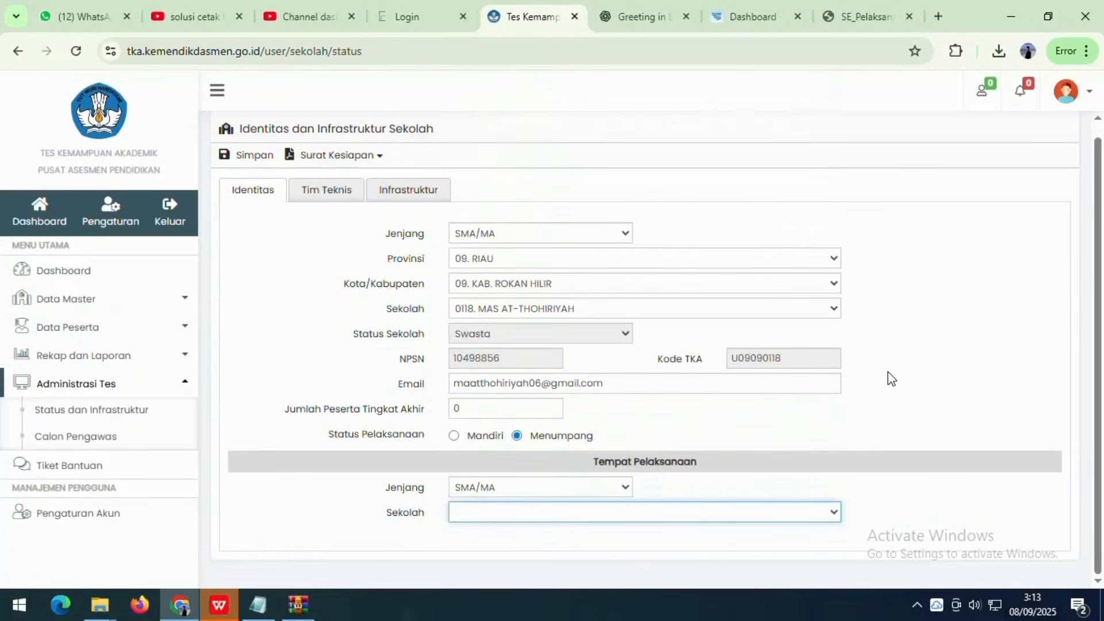
# - Set Status Pelaksanaan to Mandiri and Moda Pelaksanaan to Semi Online
pyautogui.click(455, 436)
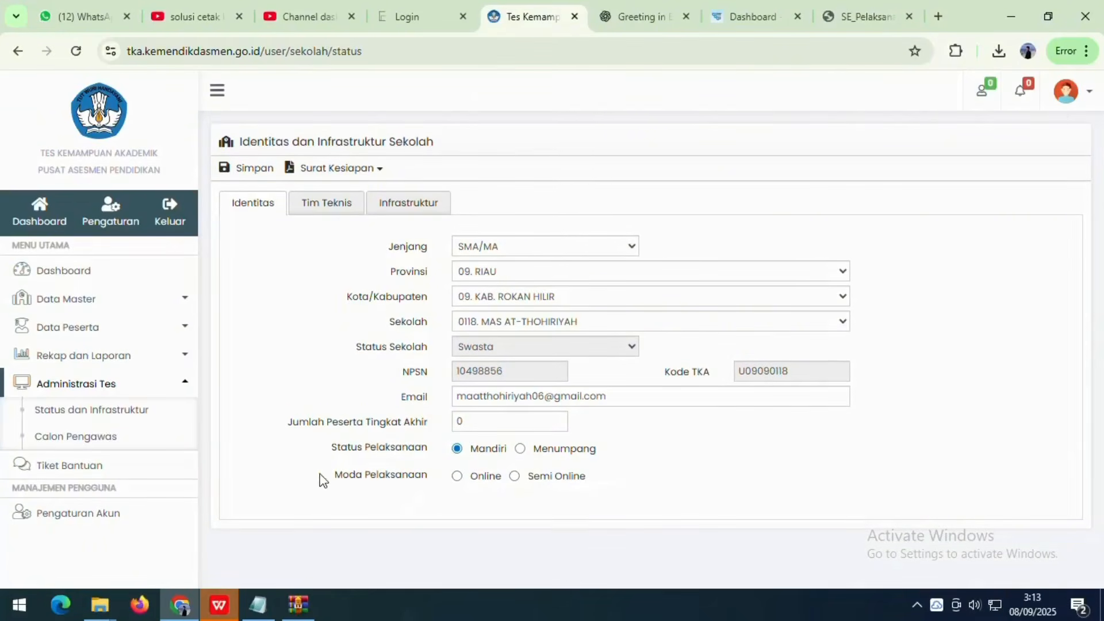
pyautogui.moveTo(321, 478); pyautogui.dragTo(479, 479)
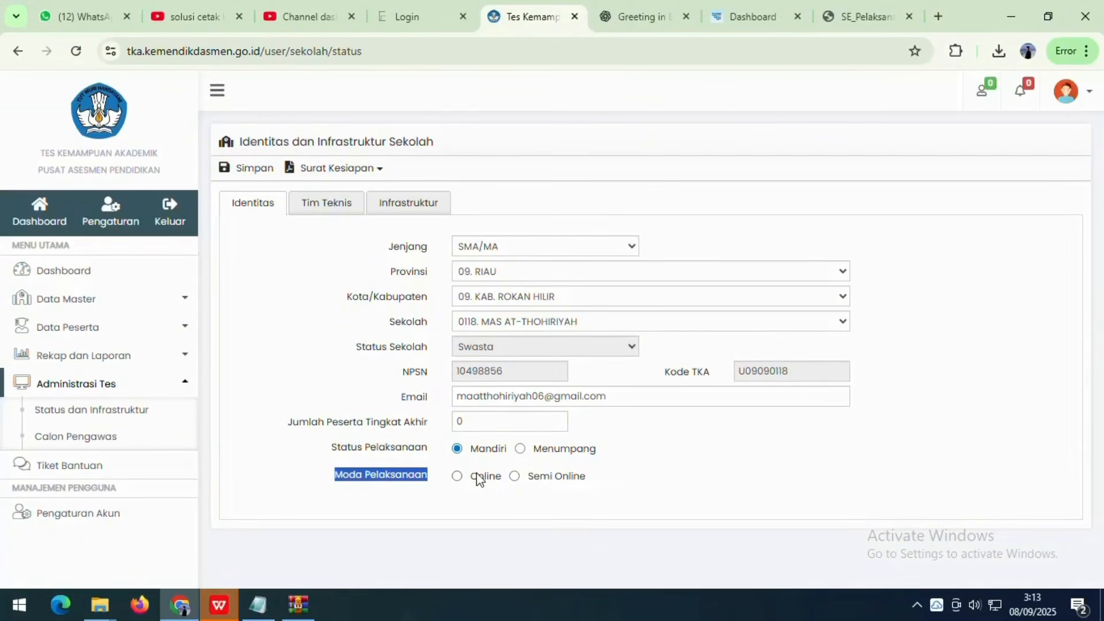
pyautogui.click(514, 477)
# - Review the Tim Teknis and Infrastruktur tabs twice, ending back on Identitas
pyautogui.click(337, 217)
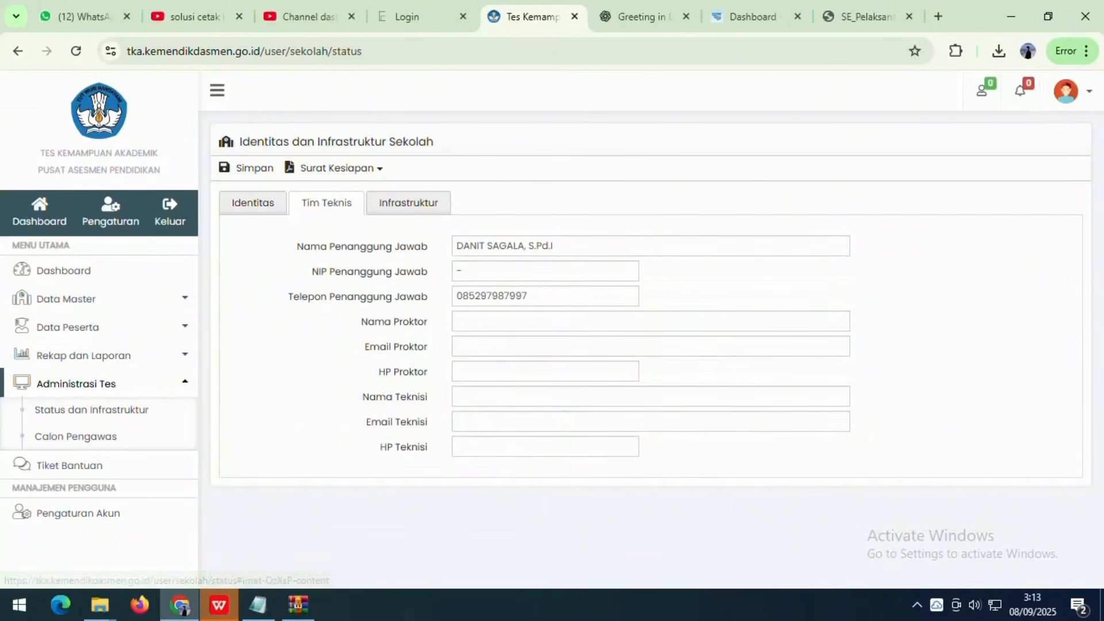
pyautogui.click(406, 218)
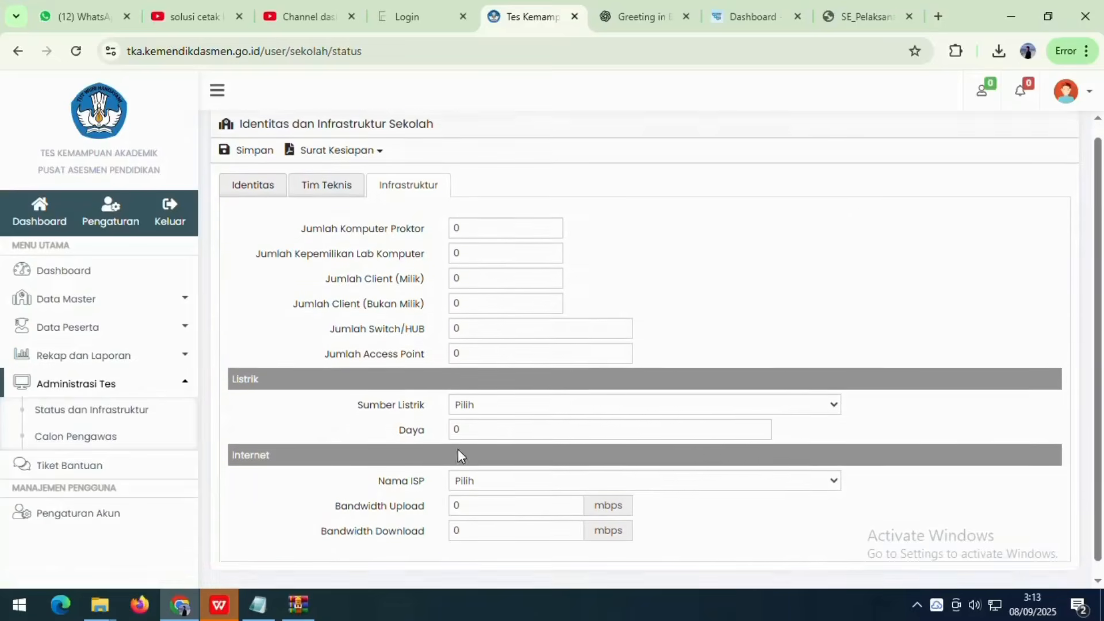
pyautogui.click(259, 215)
pyautogui.click(311, 207)
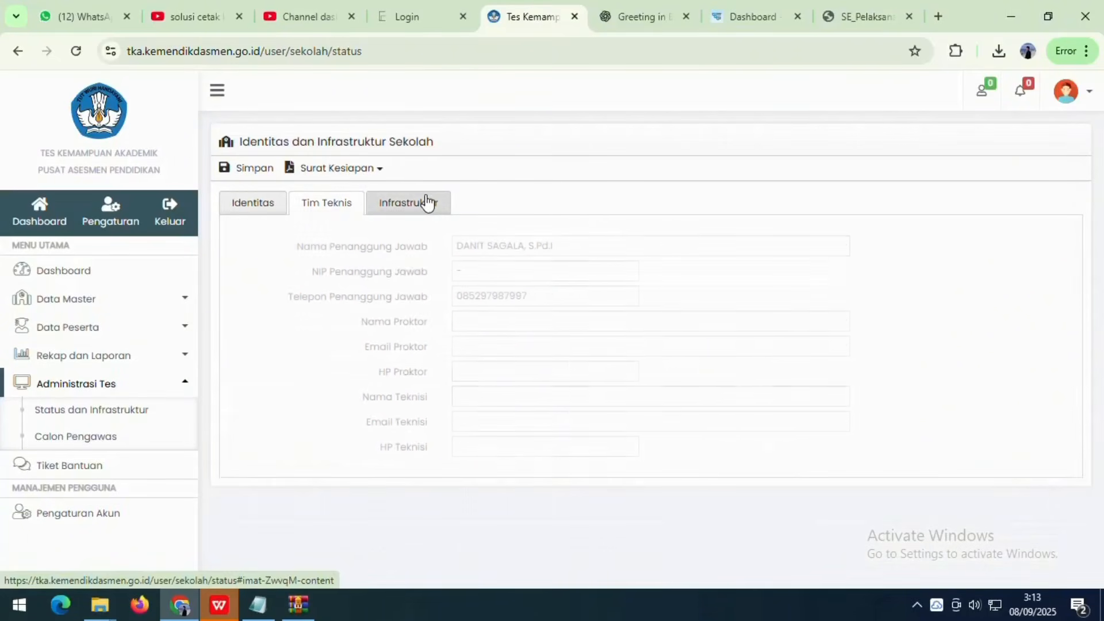
pyautogui.click(427, 204)
pyautogui.click(283, 210)
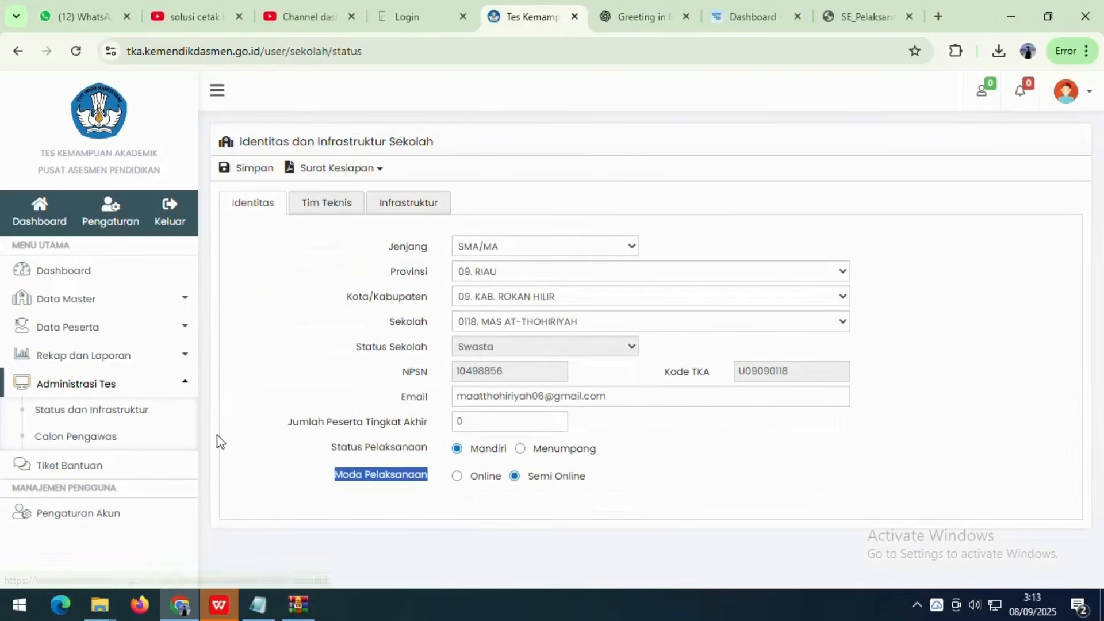
# - Go to Administrasi Tes > Calon Pengawas in the sidebar
pyautogui.click(144, 390)
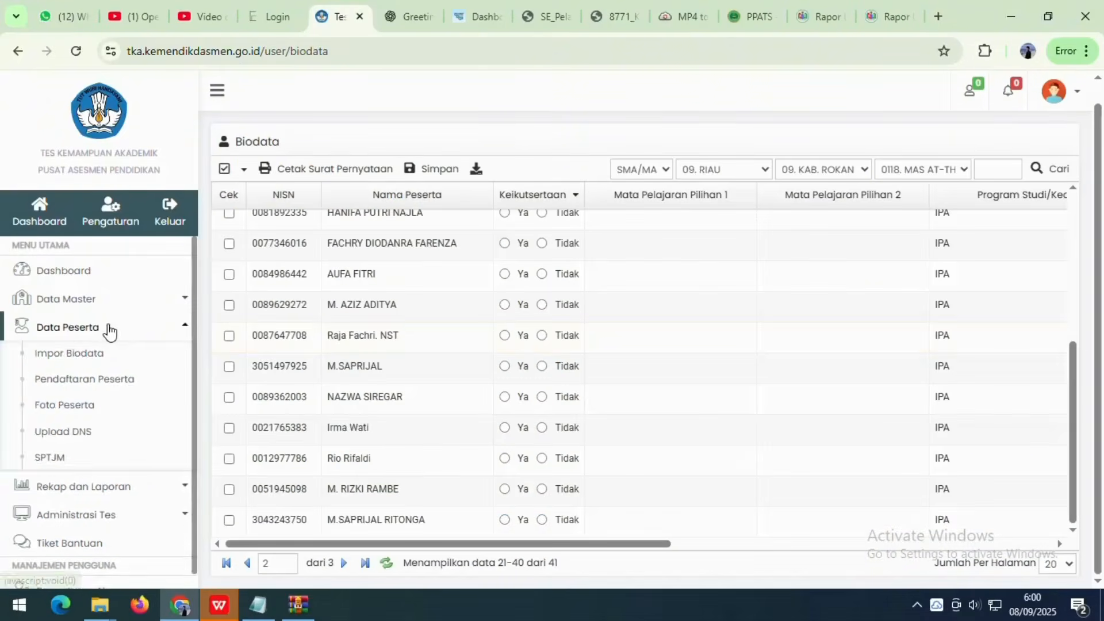
pyautogui.click(112, 329)
pyautogui.click(77, 385)
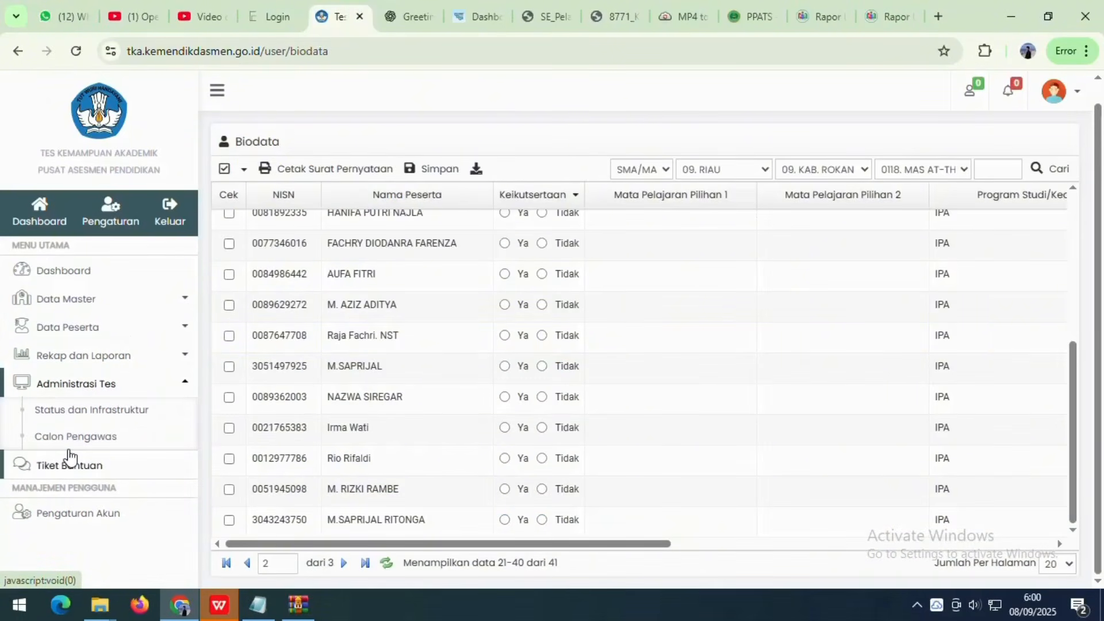
pyautogui.click(142, 397)
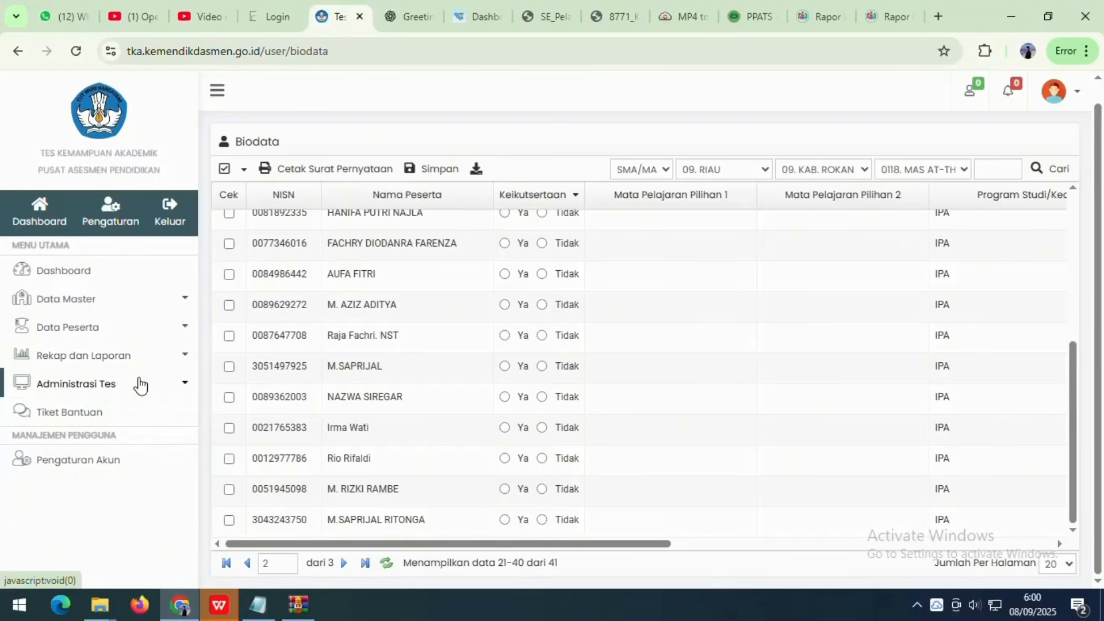
pyautogui.click(138, 387)
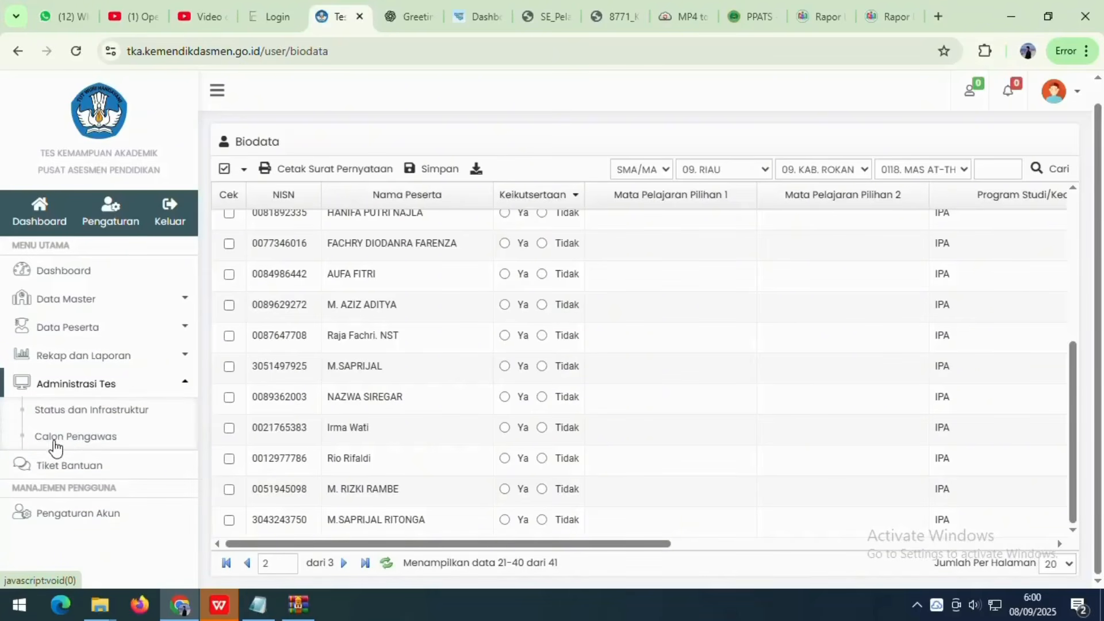
pyautogui.click(66, 441)
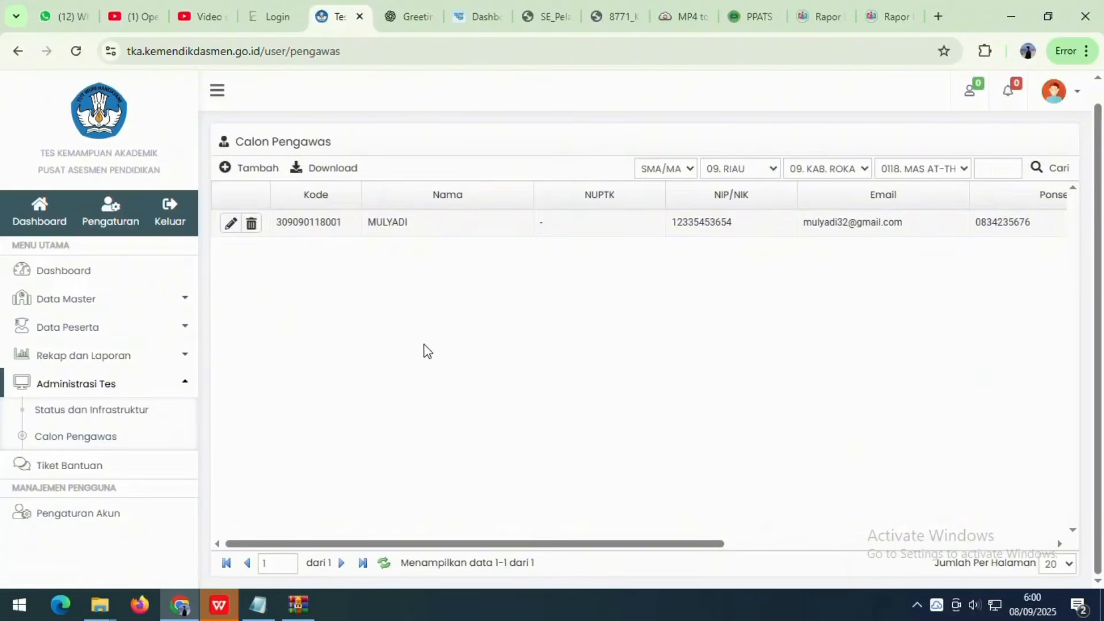
# - Delete the existing supervisor entry and start adding a new Calon Pengawas
pyautogui.click(253, 226)
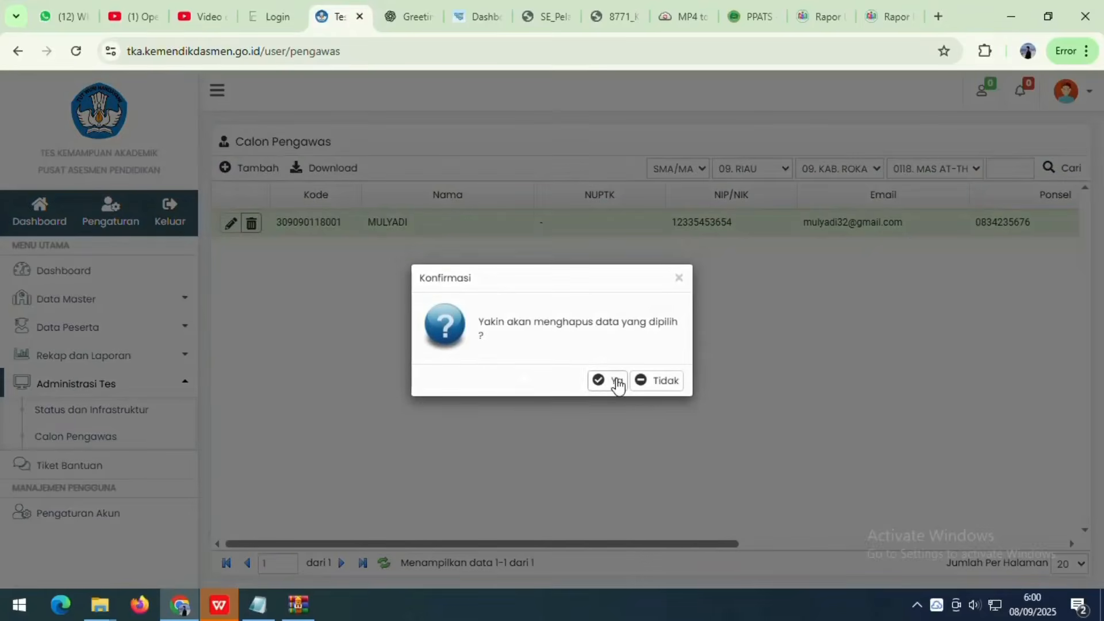
pyautogui.click(616, 382)
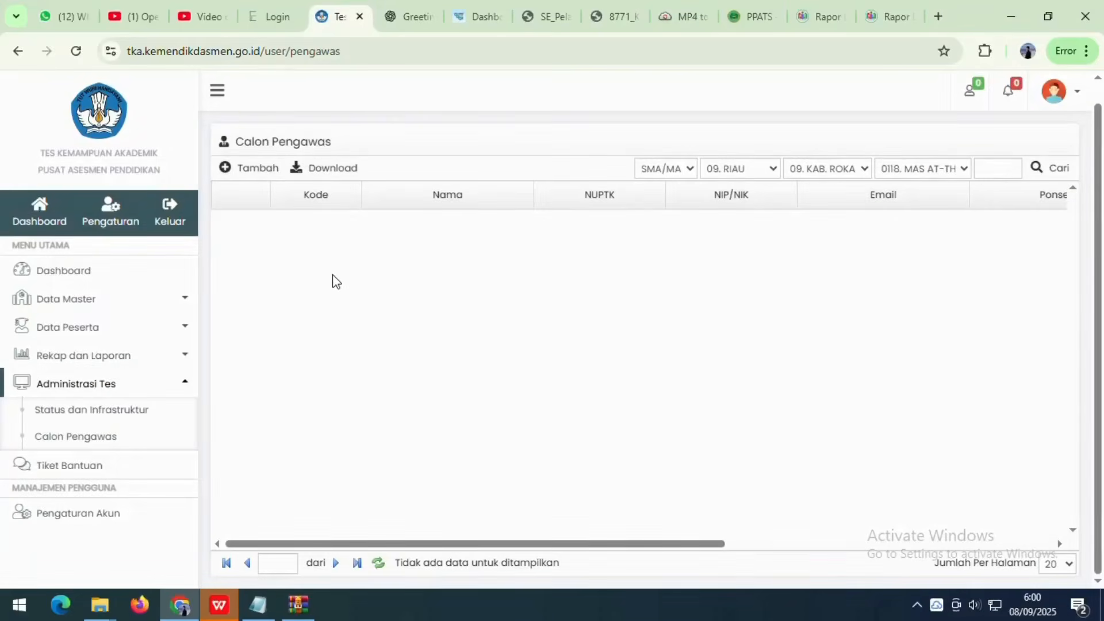
pyautogui.click(262, 171)
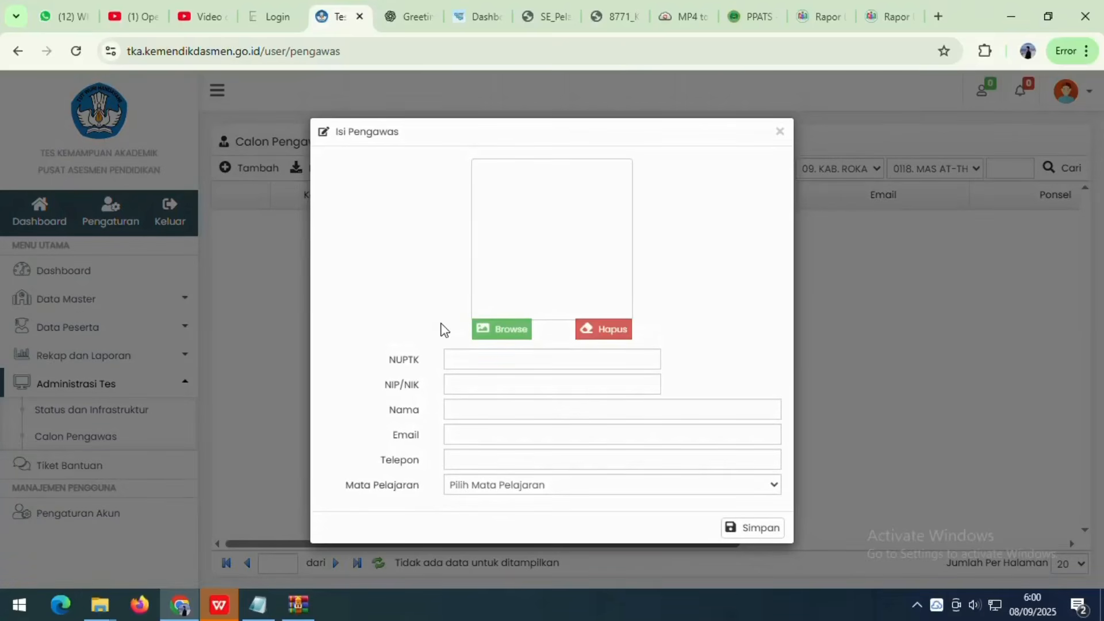
# - Enter the supervisor's NIP/NIK number and name in the Isi Pengawas form
pyautogui.click(552, 360)
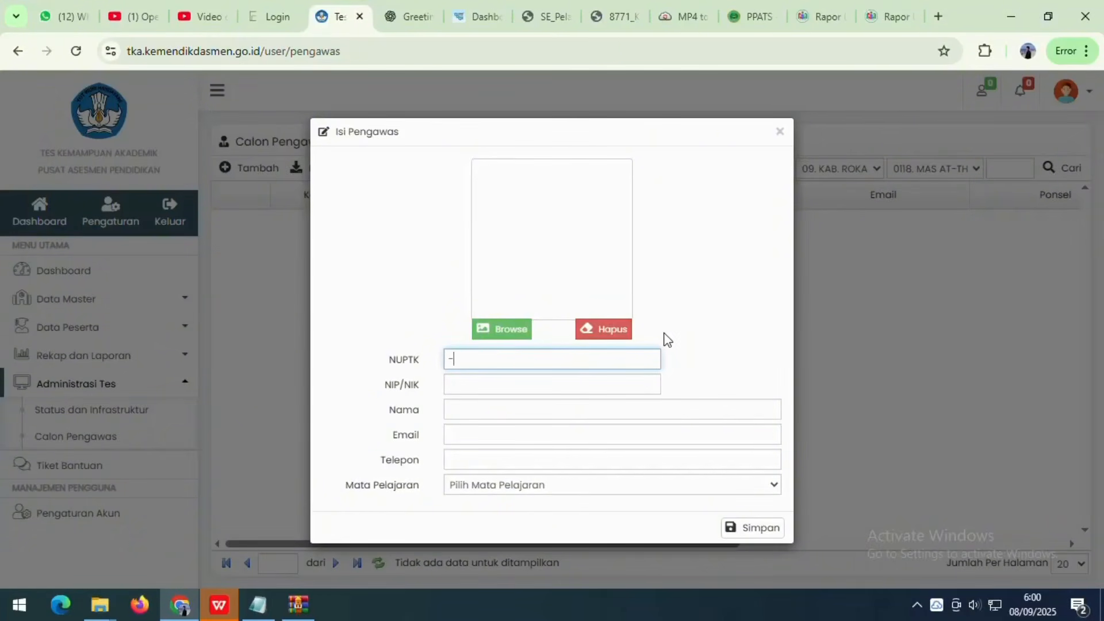
pyautogui.click(502, 383)
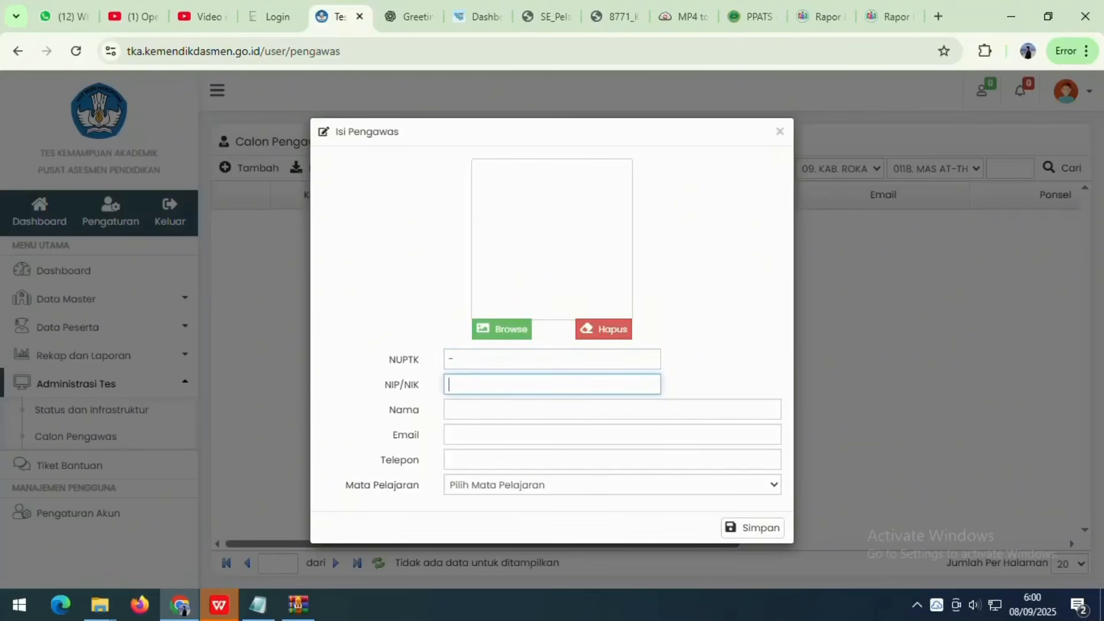
pyautogui.press('Tab')
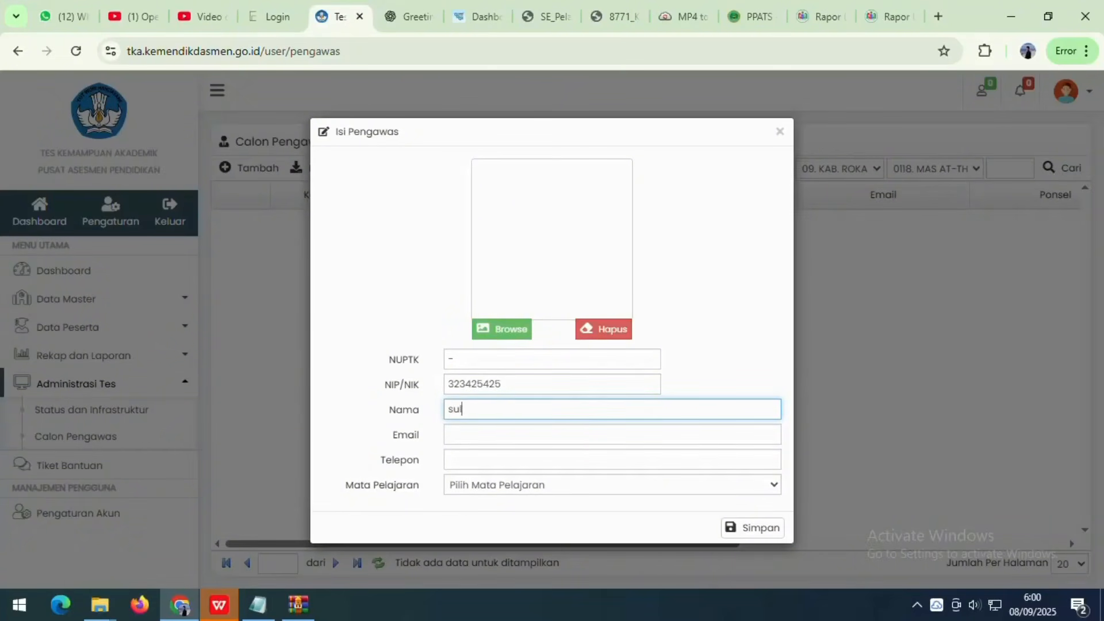
pyautogui.press('Tab')
# - Fill the e-mail and phone number, and choose Bahasa Indonesia as the subject
pyautogui.click(404, 412)
pyautogui.hotkey('ctrl', 'c')
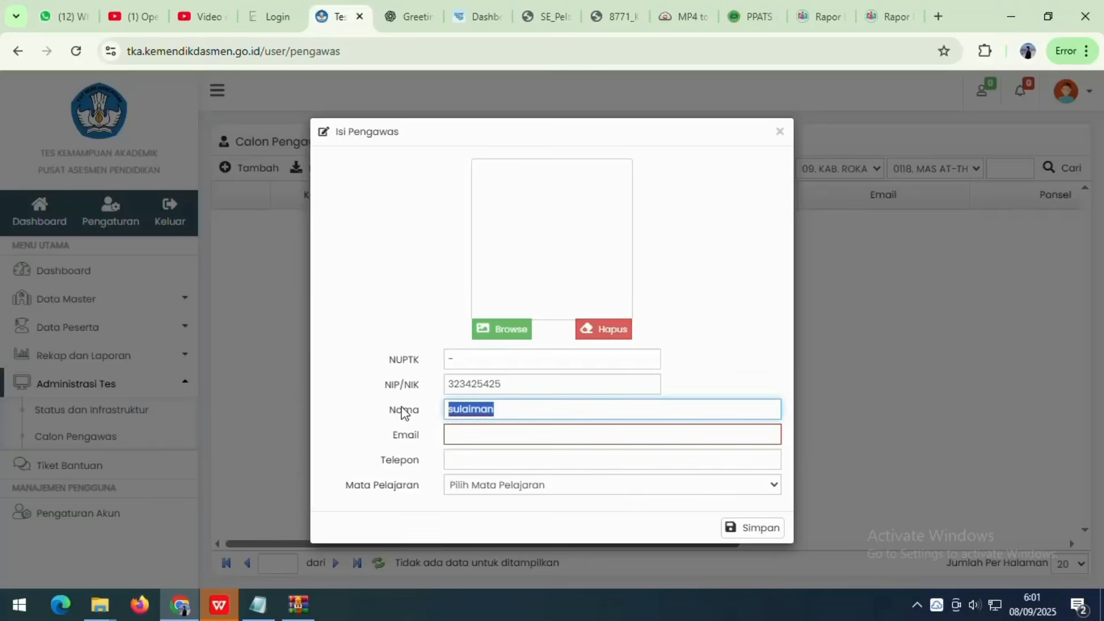
pyautogui.click(458, 440)
pyautogui.hotkey('ctrl', 'v')
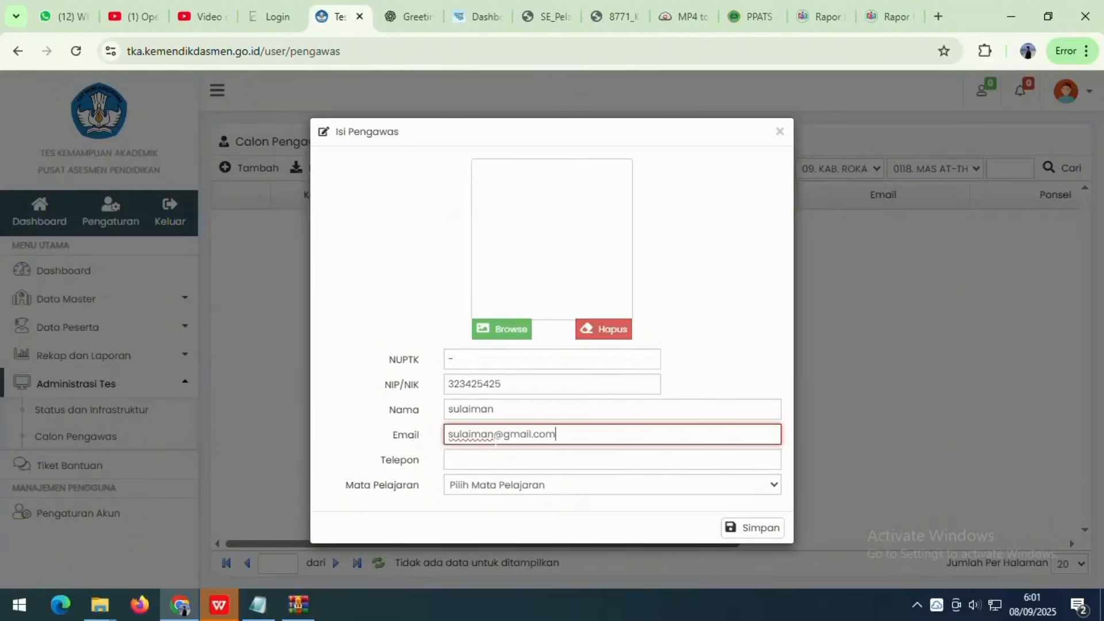
pyautogui.click(495, 454)
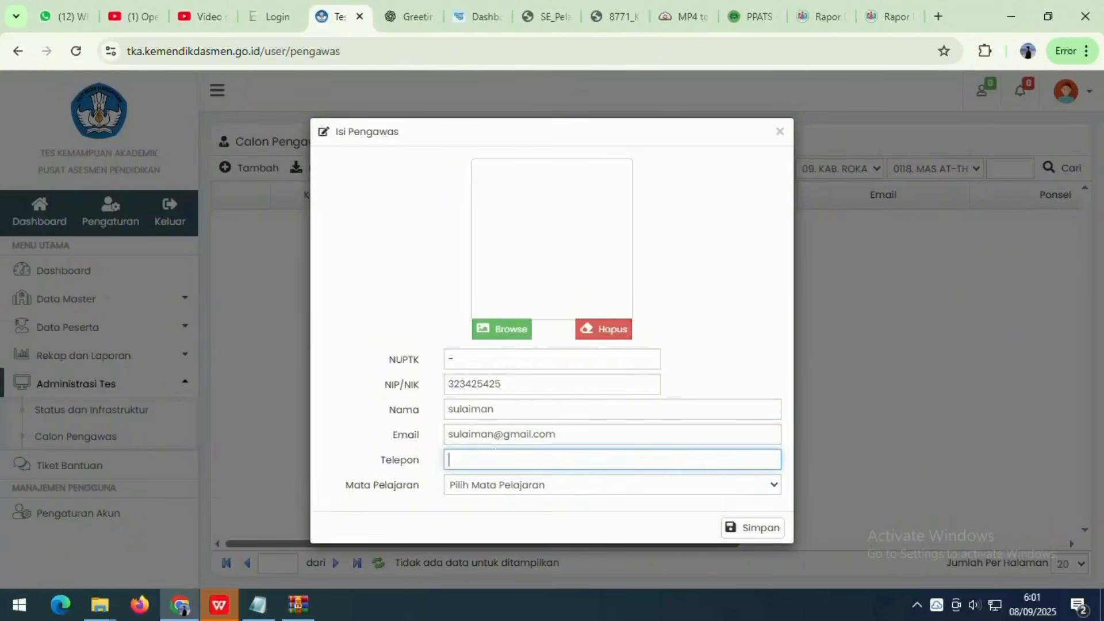
pyautogui.click(476, 489)
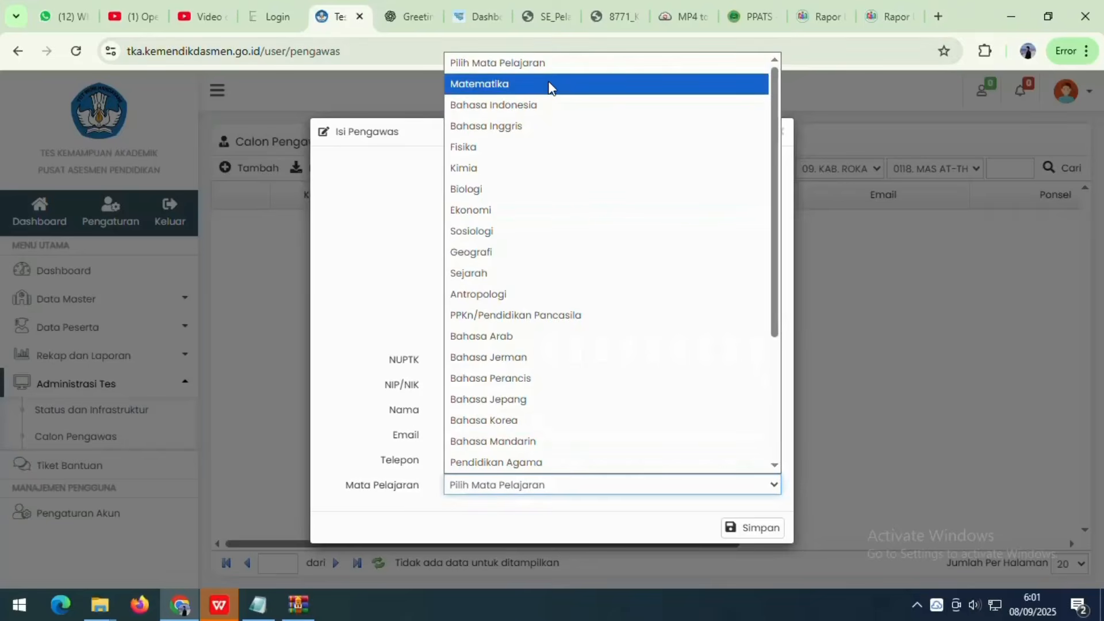
pyautogui.click(519, 105)
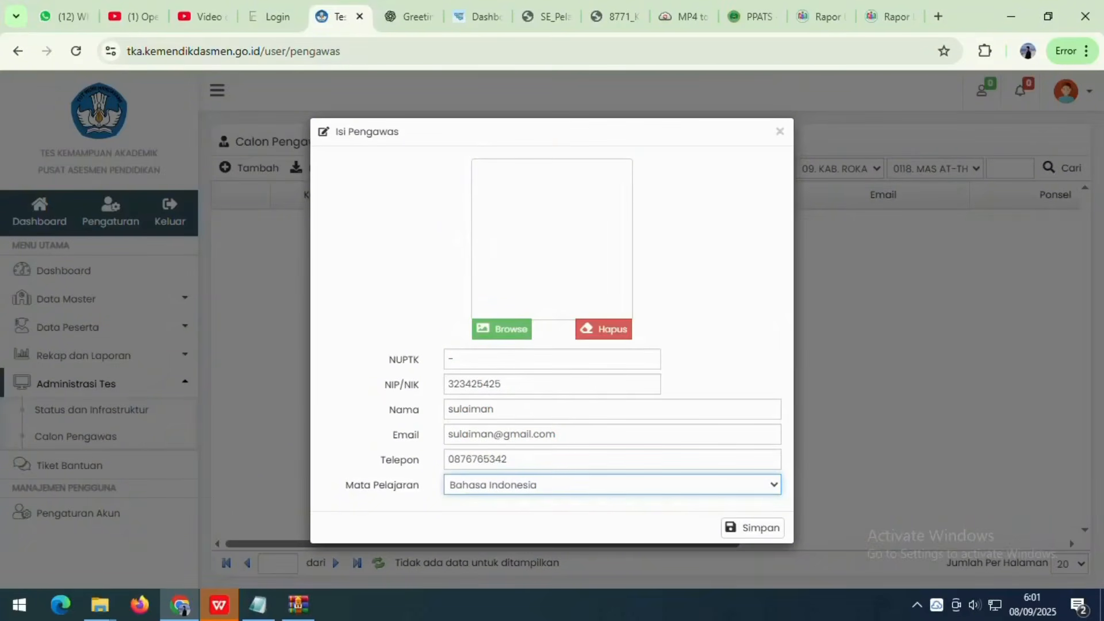
pyautogui.press('Tab')
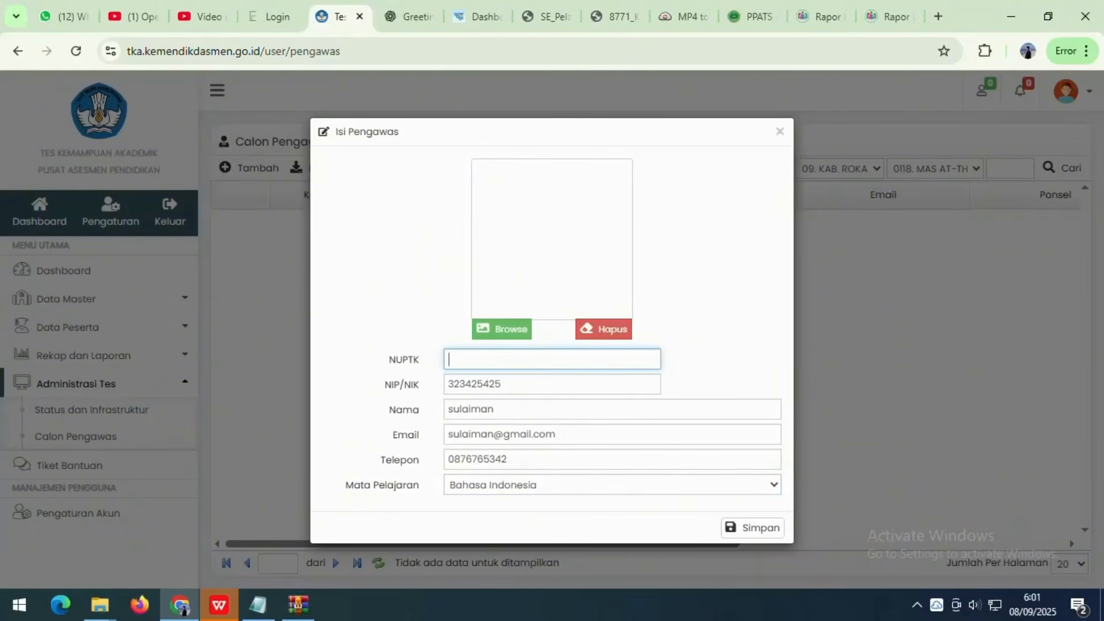
# - Try saving the supervisor twice, dismissing each incomplete-form warning
pyautogui.click(736, 527)
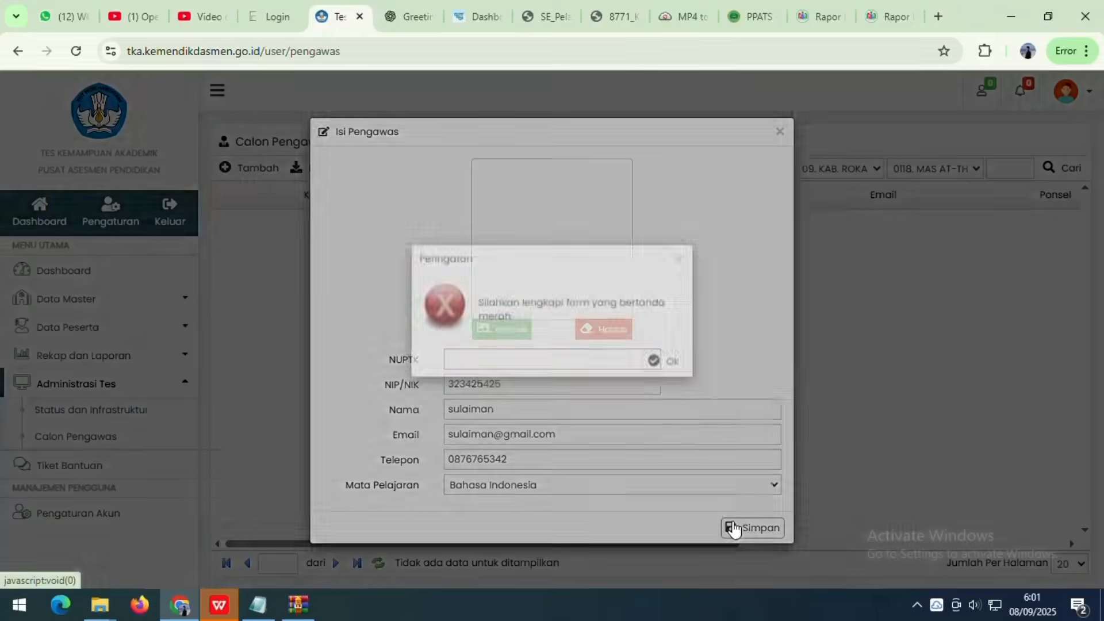
pyautogui.click(665, 384)
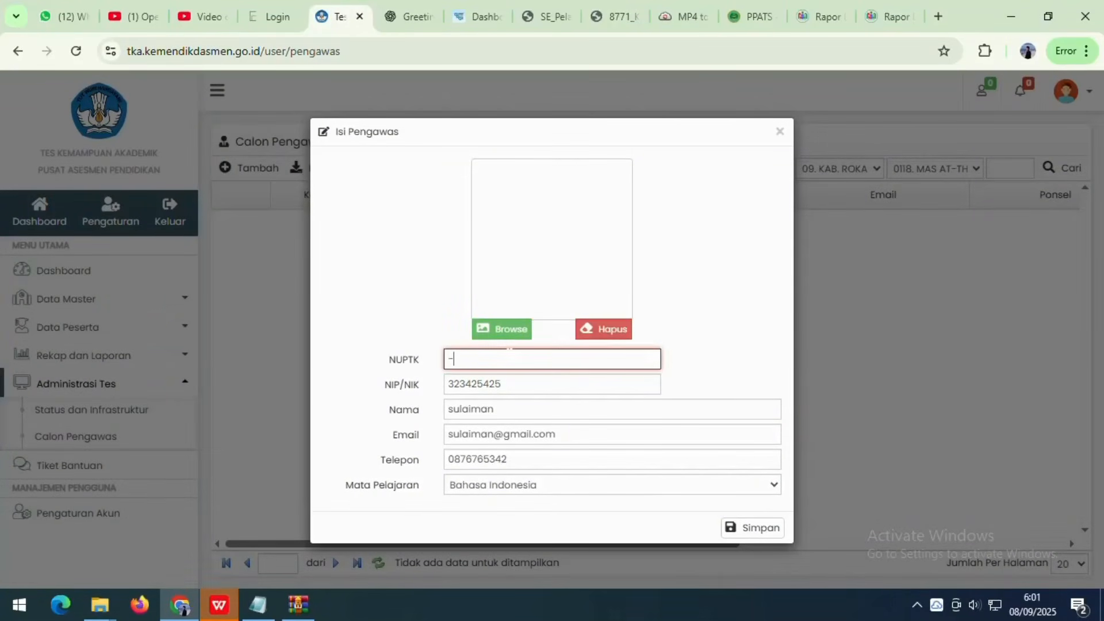
pyautogui.click(413, 257)
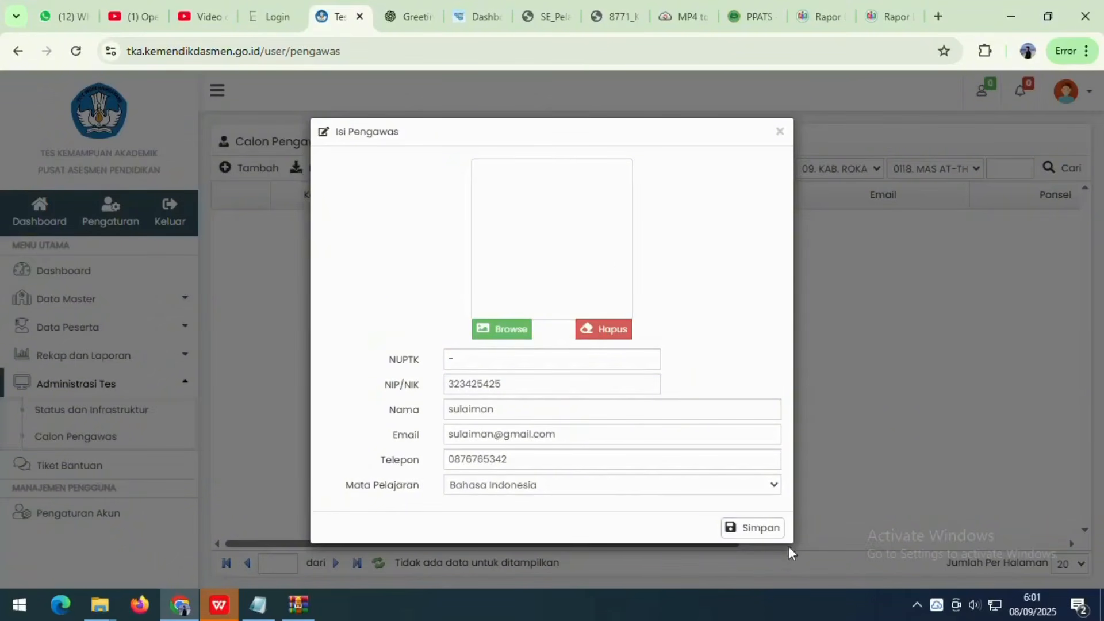
pyautogui.click(759, 527)
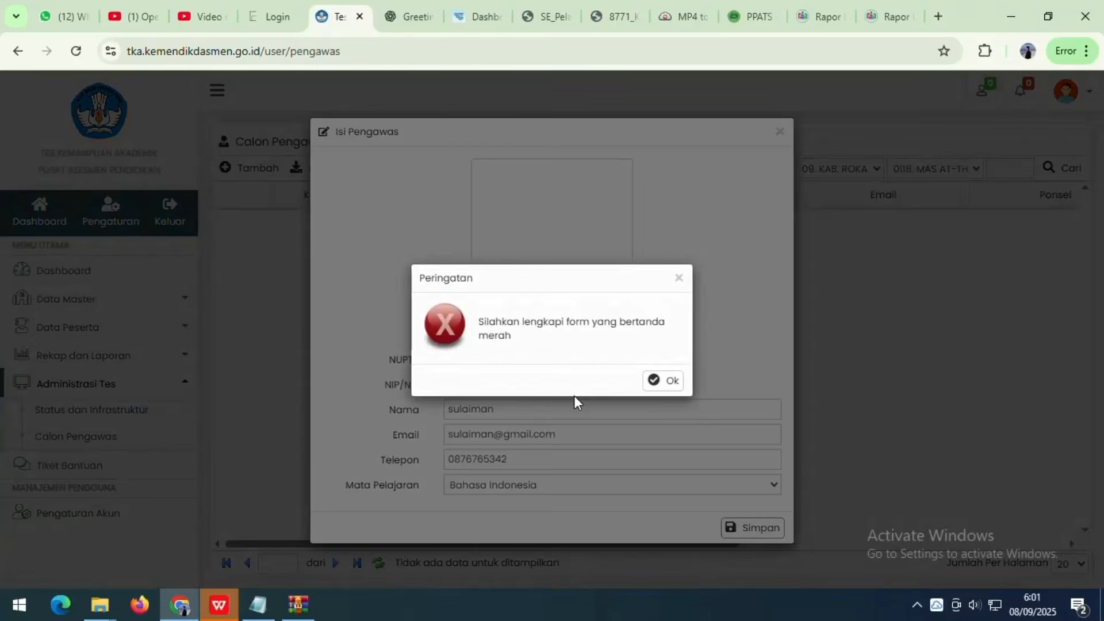
pyautogui.click(669, 383)
pyautogui.click(509, 332)
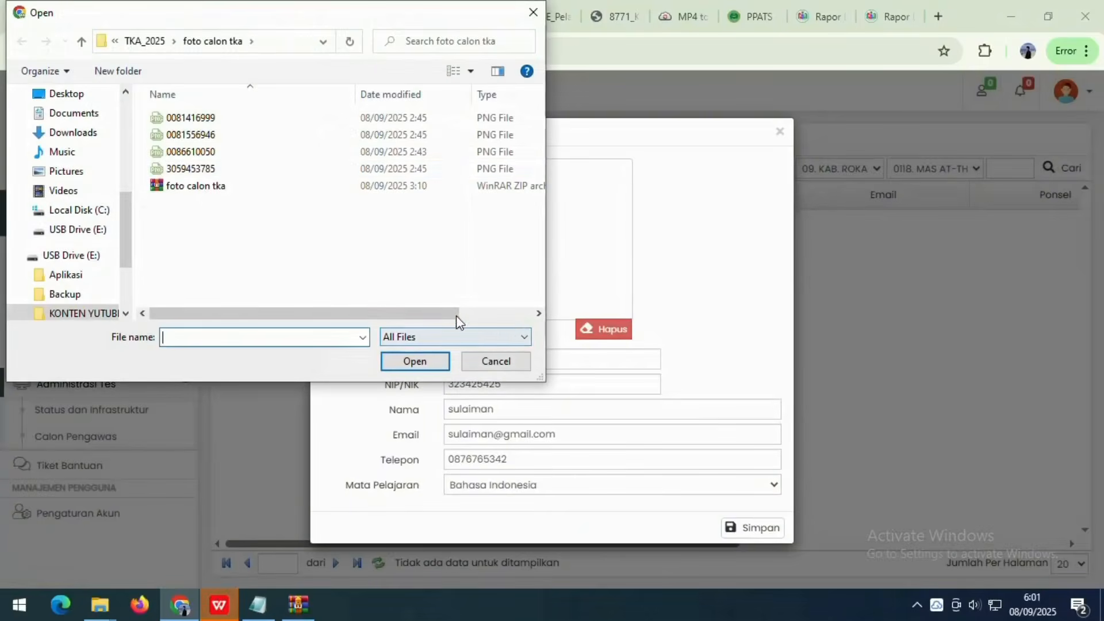
pyautogui.click(176, 120)
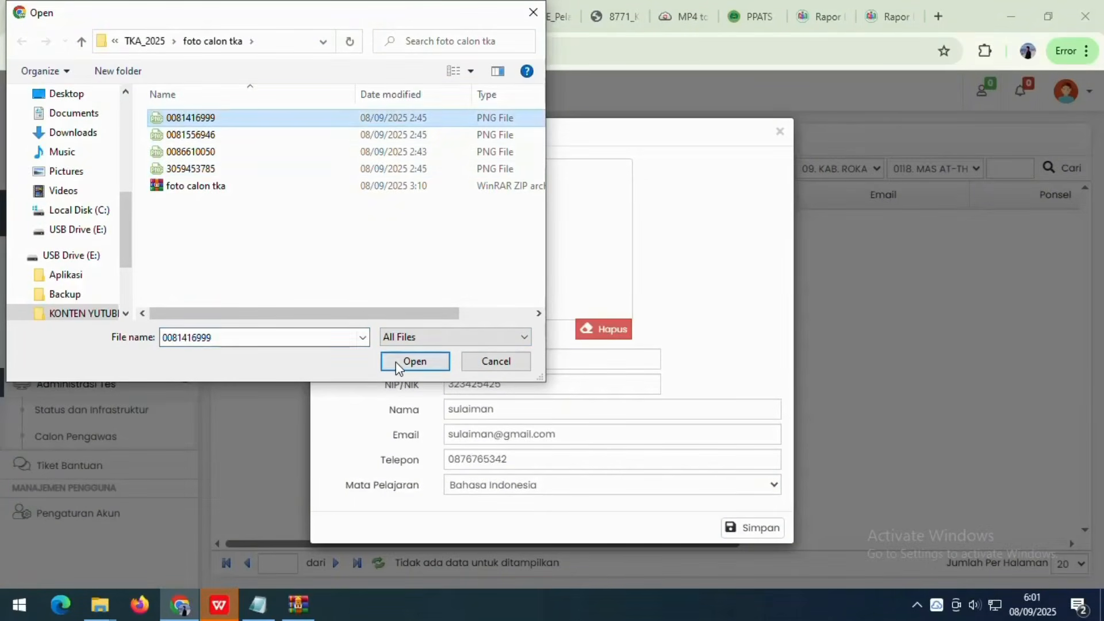
pyautogui.click(415, 361)
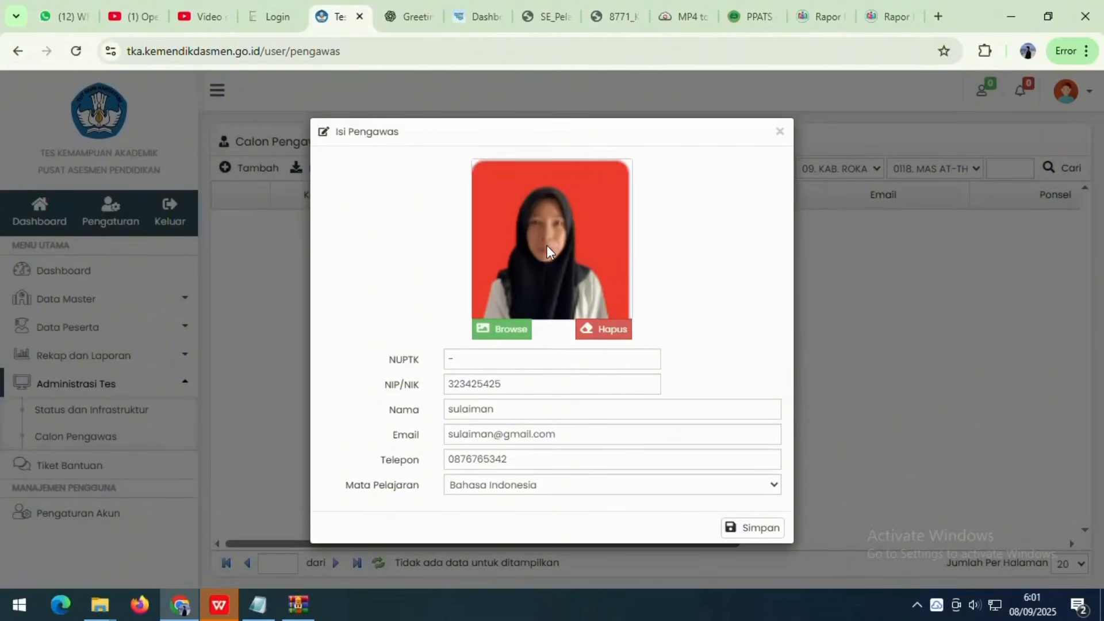
pyautogui.click(731, 527)
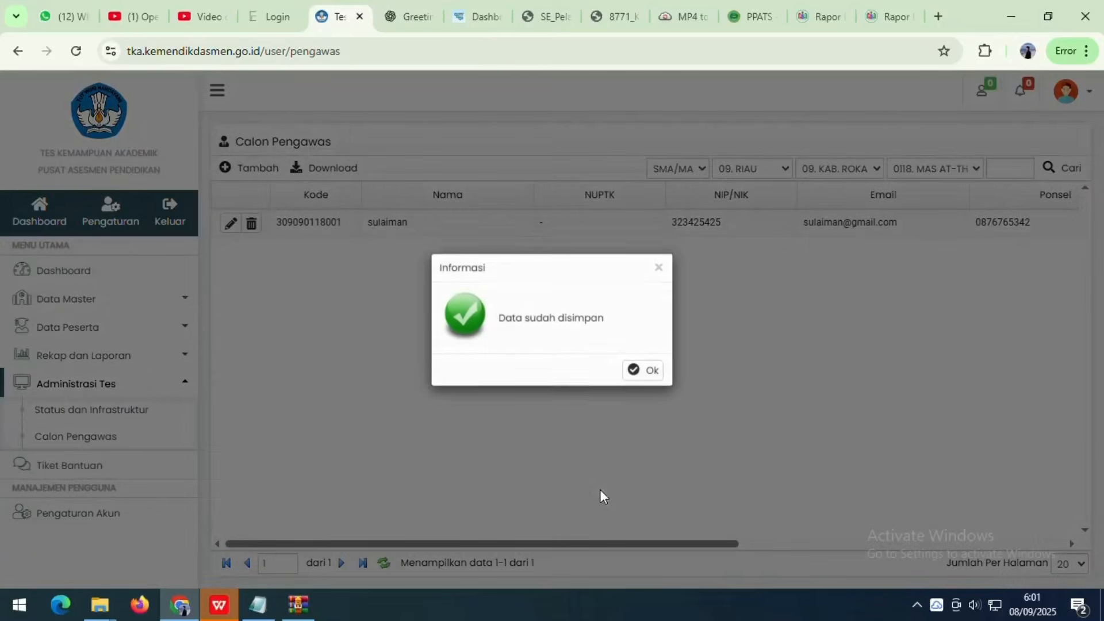
# - Dismiss the Informasi saved dialog, toggle Data Peserta and Administrasi Tes menus, then open Dashboard
pyautogui.click(661, 380)
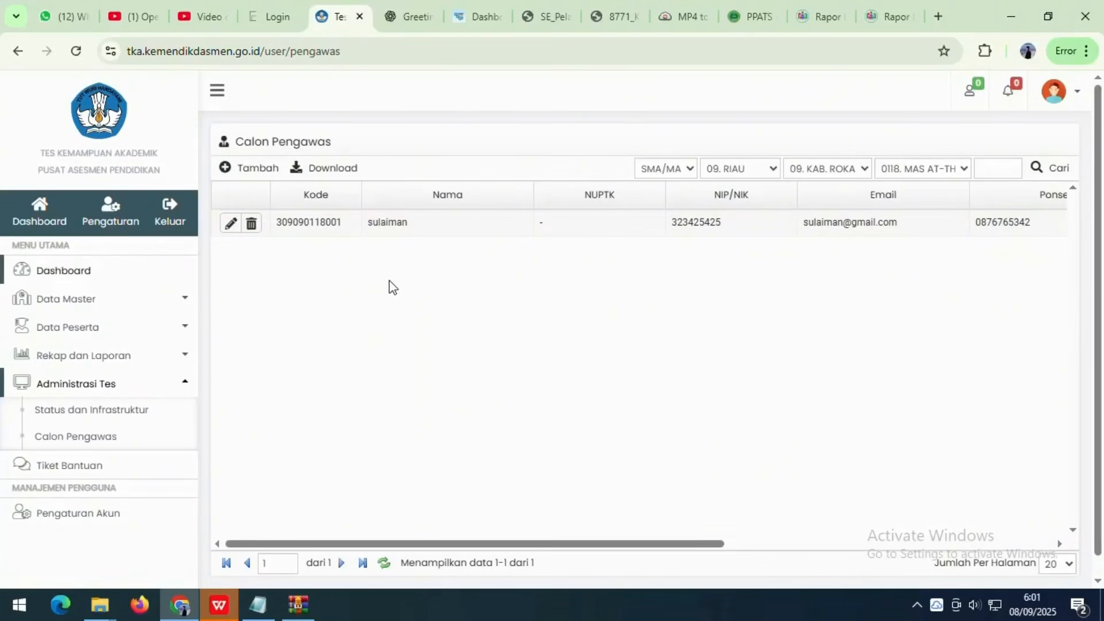
pyautogui.click(158, 386)
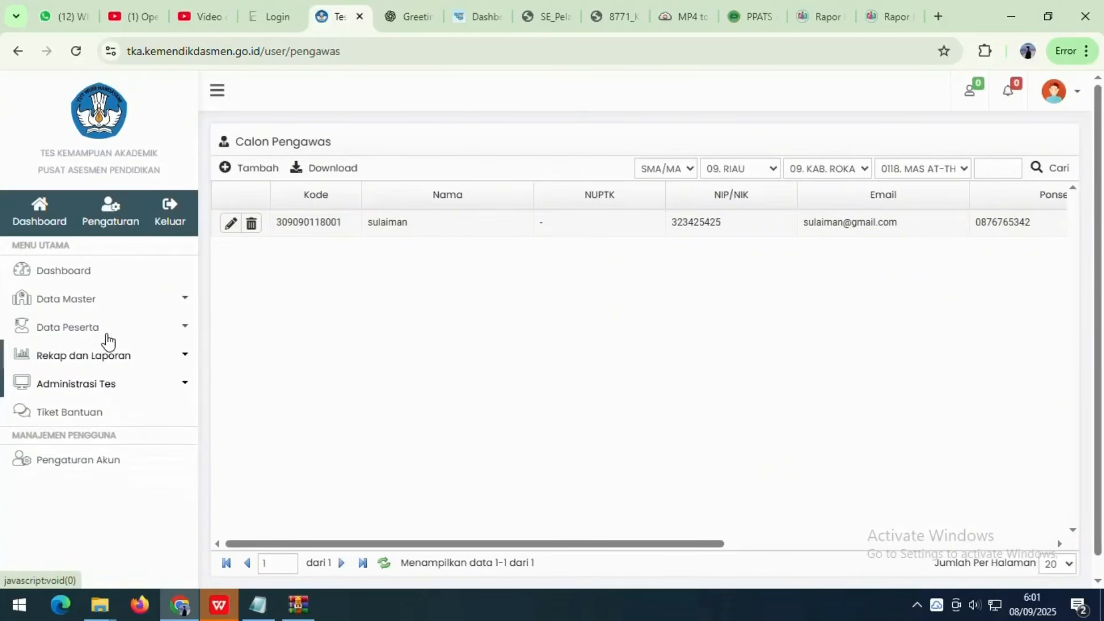
pyautogui.click(112, 327)
pyautogui.click(123, 332)
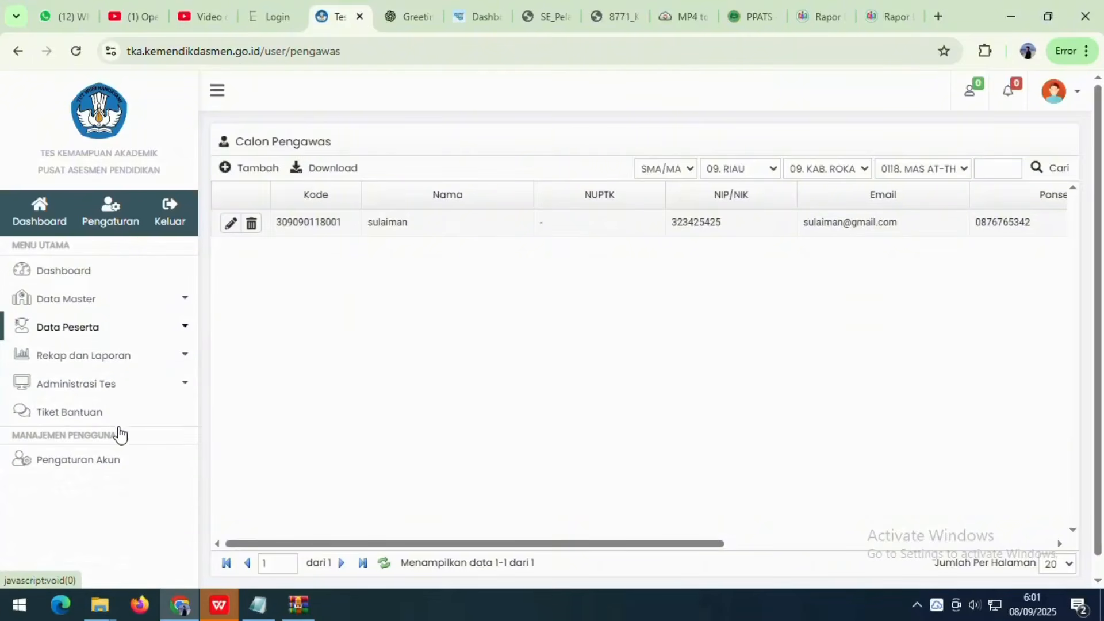
pyautogui.click(111, 386)
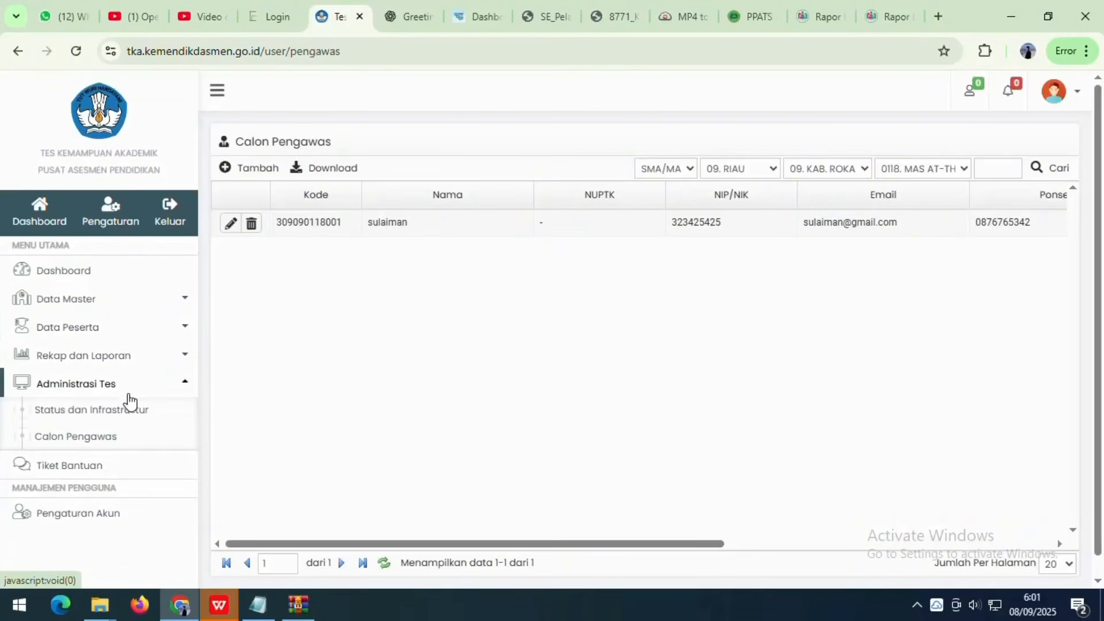
pyautogui.click(128, 388)
pyautogui.click(76, 280)
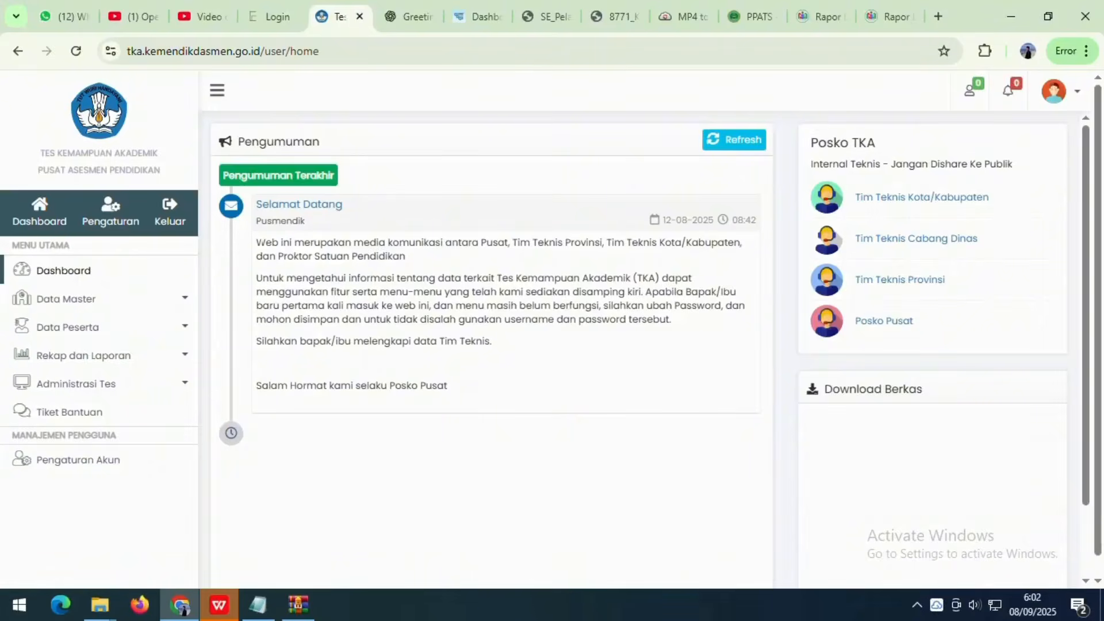
pyautogui.moveTo(256, 241); pyautogui.dragTo(496, 345)
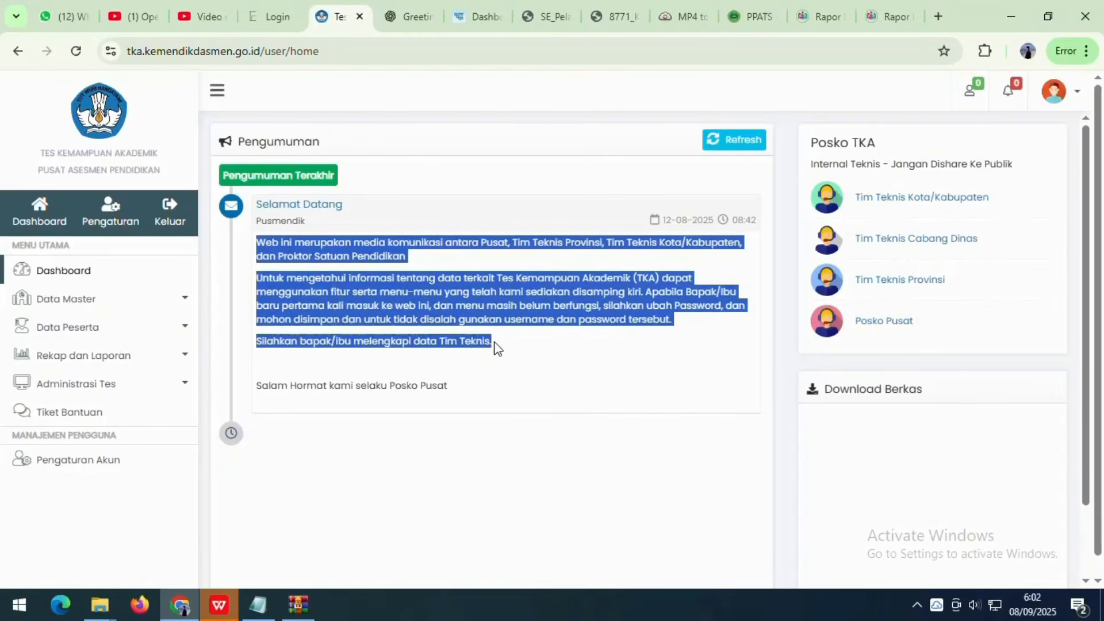
pyautogui.click(372, 301)
pyautogui.moveTo(257, 241); pyautogui.dragTo(492, 343)
pyautogui.click(467, 389)
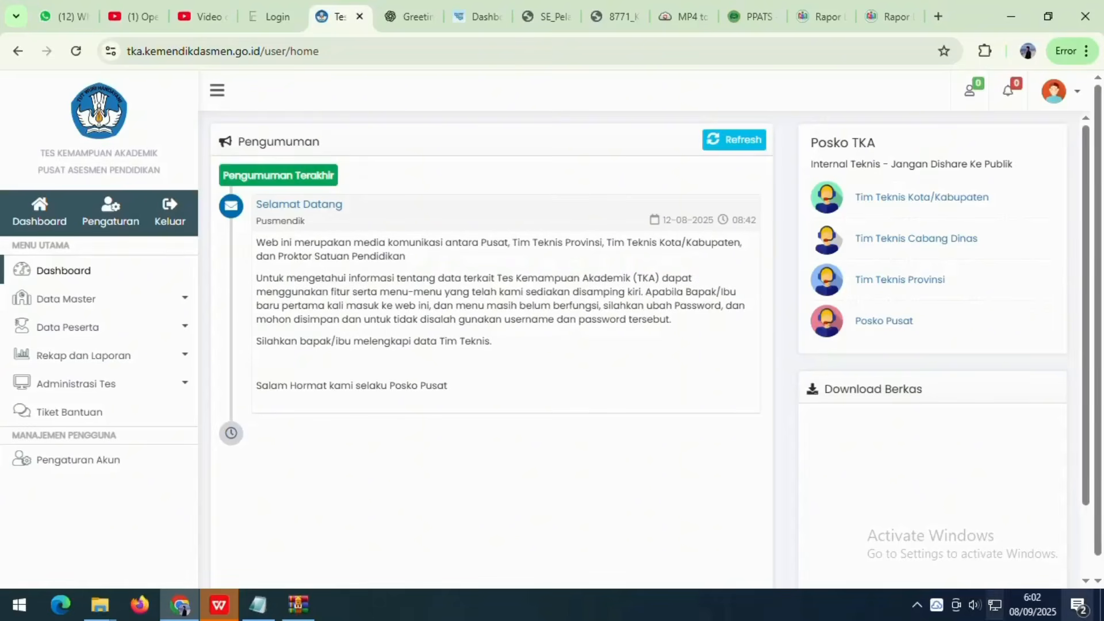
pyautogui.click(917, 604)
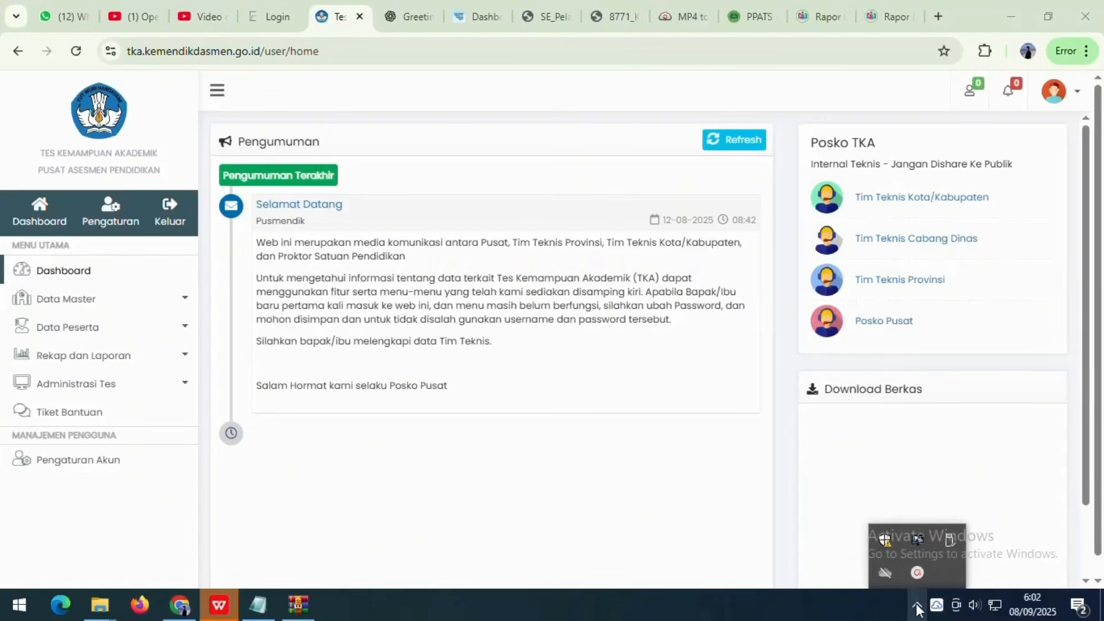
pyautogui.click(918, 572)
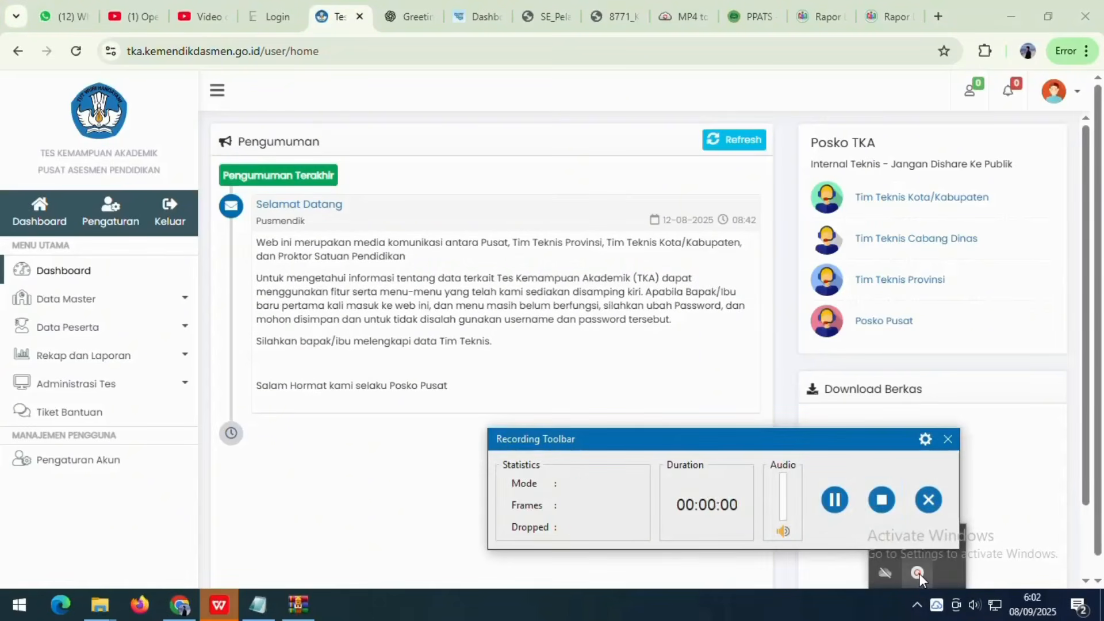
pyautogui.click(882, 502)
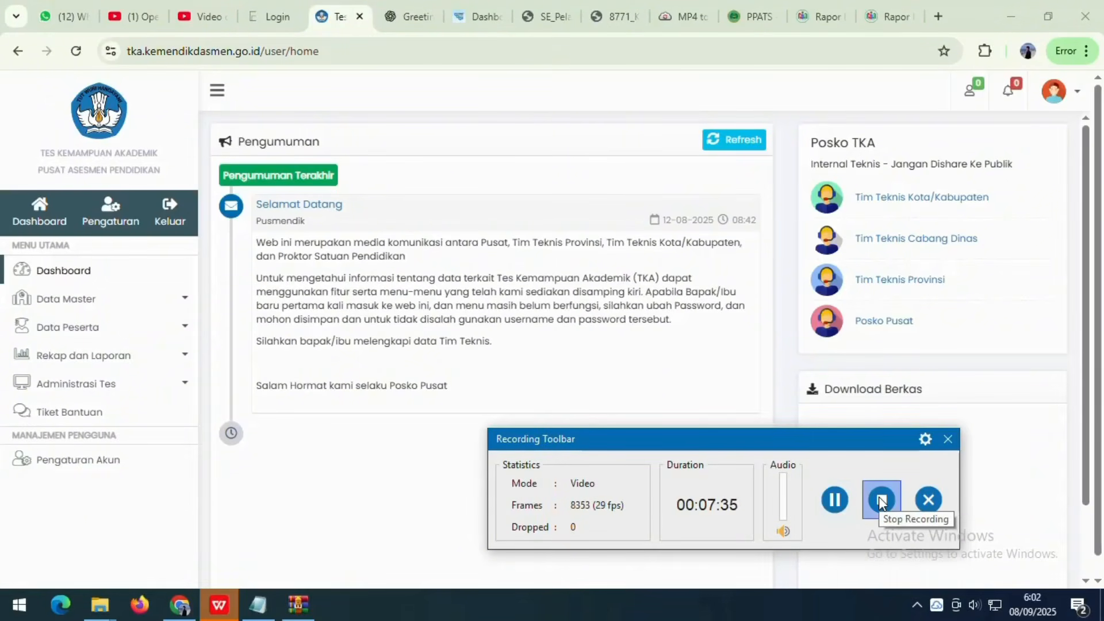